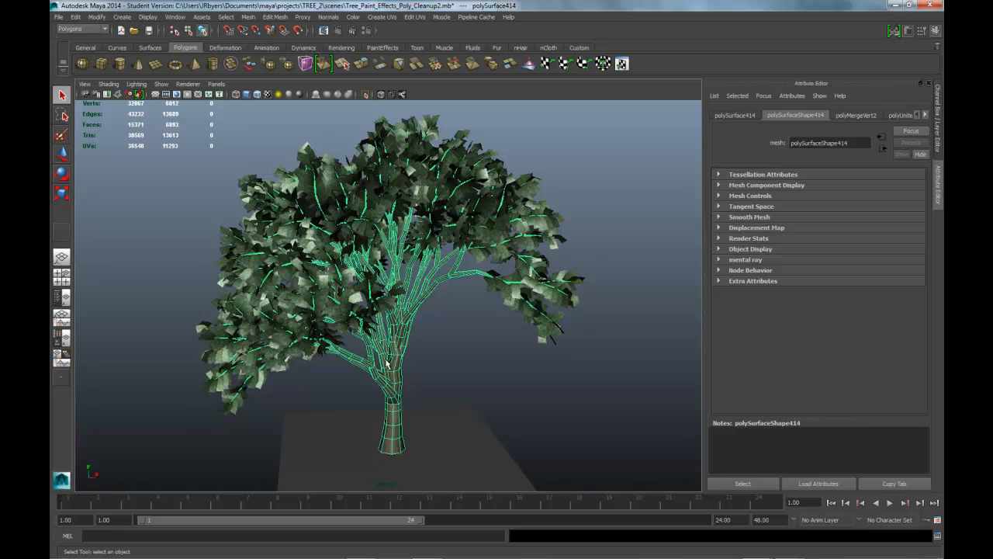
Smooth the tree's trunk and branch mesh exponentially with 1 division level
{"action": "left_click_drag", "start_coordinate": [436, 370], "coordinate": [412, 368], "text": "alt"}
{"action": "middle_click_drag", "start_coordinate": [412, 367], "coordinate": [413, 309], "text": "alt"}
{"action": "left_click_drag", "start_coordinate": [413, 309], "coordinate": [443, 323], "text": "alt"}
{"action": "key", "text": "space"}
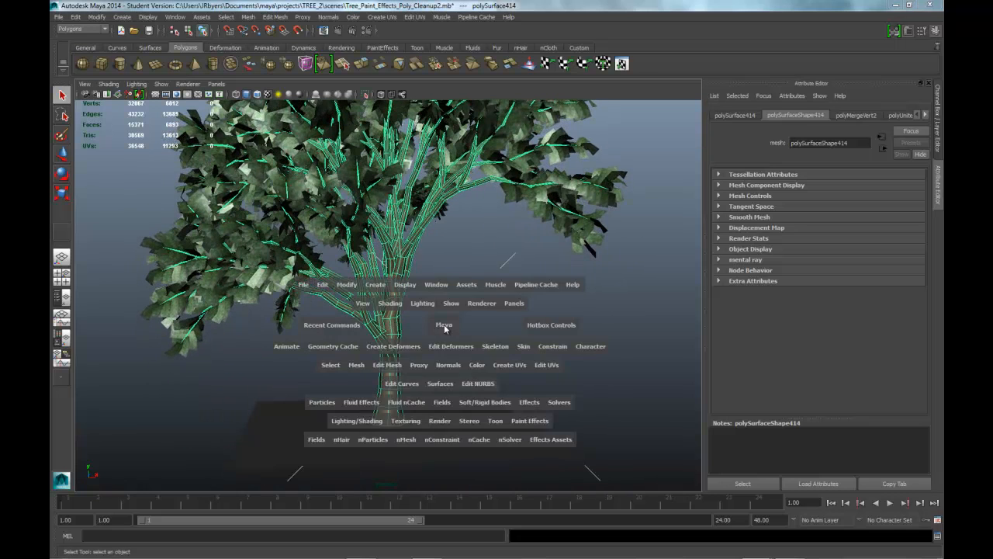
{"action": "left_click", "coordinate": [357, 364]}
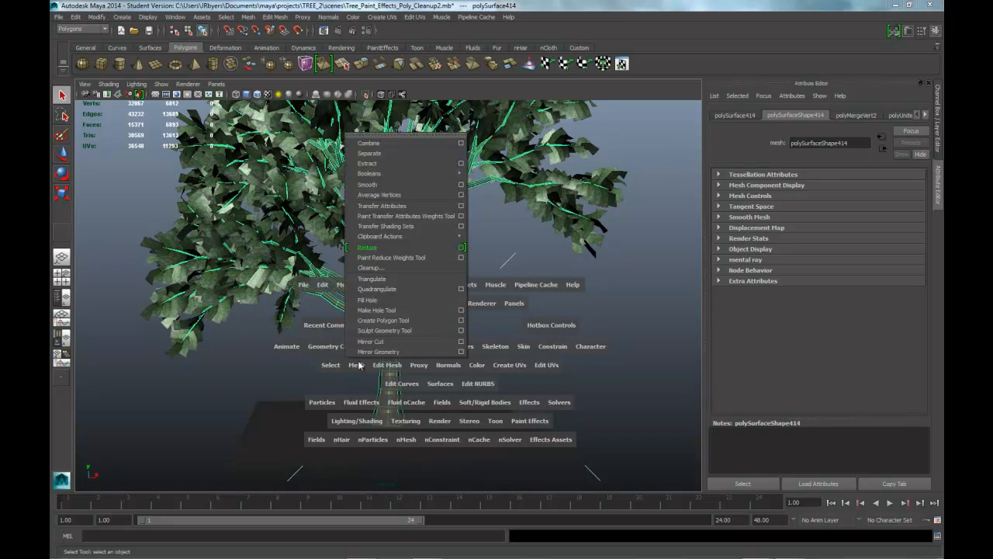
{"action": "left_click", "coordinate": [462, 185]}
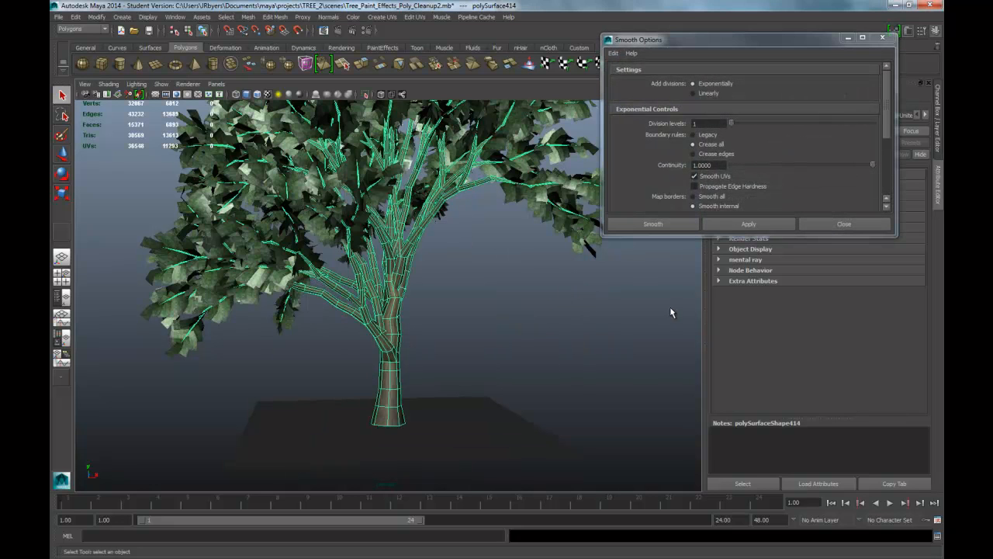
{"action": "double_click", "coordinate": [698, 123]}
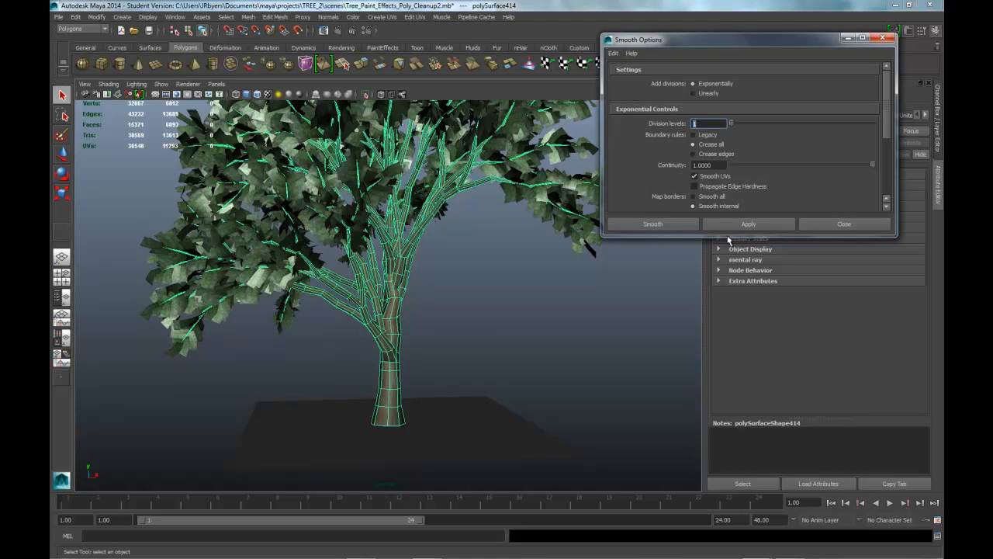
{"action": "left_click", "coordinate": [687, 224]}
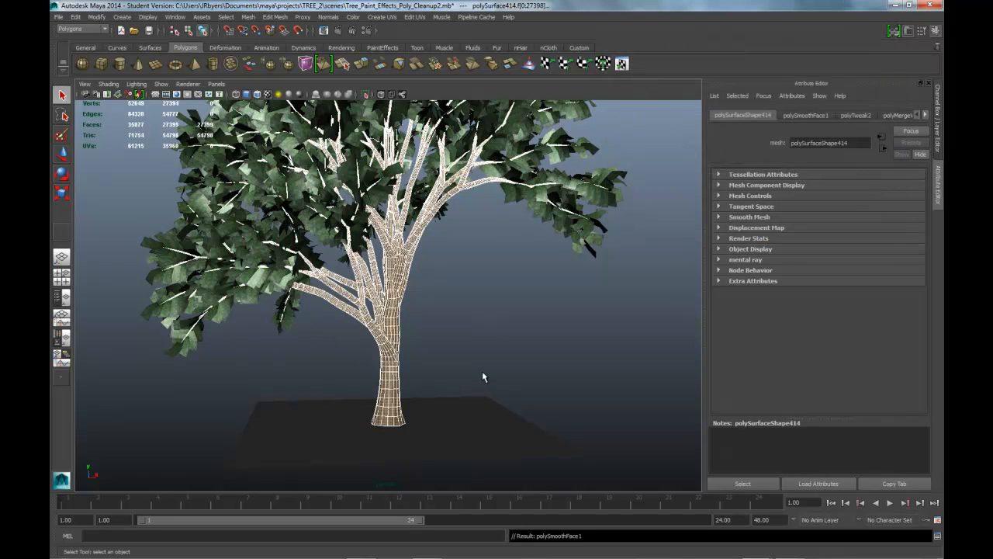
Inspect the smoothed trunk and branches with and without the wireframe highlight, and leave the mesh deselected
{"action": "left_click", "coordinate": [435, 350]}
{"action": "mouse_move", "coordinate": [481, 349]}
{"action": "left_mouse_down", "text": "alt"}
{"action": "mouse_move", "coordinate": [443, 348]}
{"action": "mouse_move", "coordinate": [570, 354]}
{"action": "mouse_move", "coordinate": [465, 358]}
{"action": "mouse_move", "coordinate": [472, 338]}
{"action": "left_mouse_up", "text": "alt"}
{"action": "scroll", "coordinate": [487, 349], "scroll_direction": "up", "scroll_amount": 3}
{"action": "scroll", "coordinate": [488, 350], "scroll_direction": "down", "scroll_amount": 4}
{"action": "scroll", "coordinate": [486, 347], "scroll_direction": "down", "scroll_amount": 3}
{"action": "middle_click_drag", "start_coordinate": [473, 339], "coordinate": [487, 339], "text": "alt"}
{"action": "left_click_drag", "start_coordinate": [487, 339], "coordinate": [474, 339], "text": "alt"}
{"action": "left_click", "coordinate": [411, 338]}
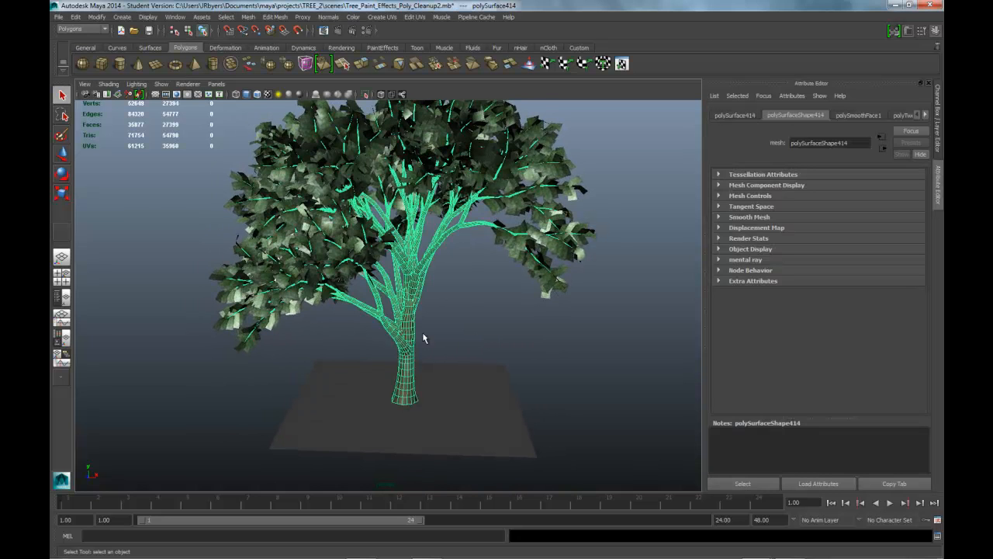
{"action": "left_click", "coordinate": [434, 333]}
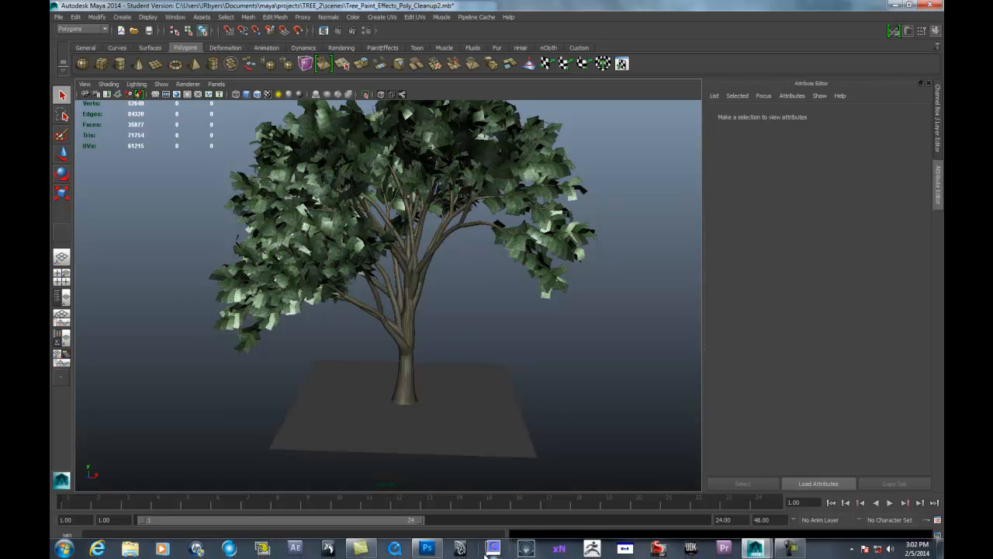
Switch to Photoshop and review the 1_A_Leaf_Alpha, 1_A_Leaf_Color and 1_A_Leaf_Spec texture images
{"action": "left_click", "coordinate": [426, 547]}
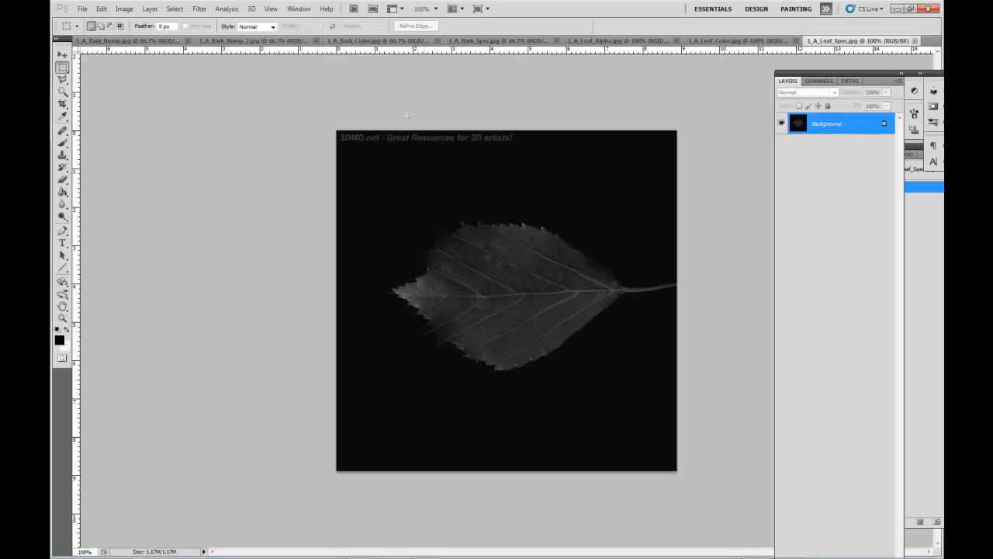
{"action": "left_click", "coordinate": [599, 41]}
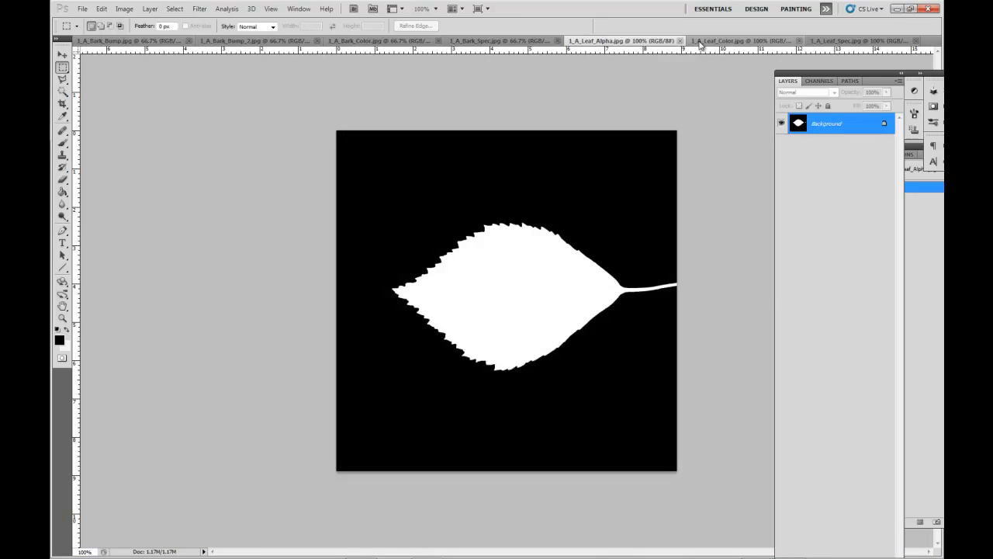
{"action": "left_click", "coordinate": [701, 42]}
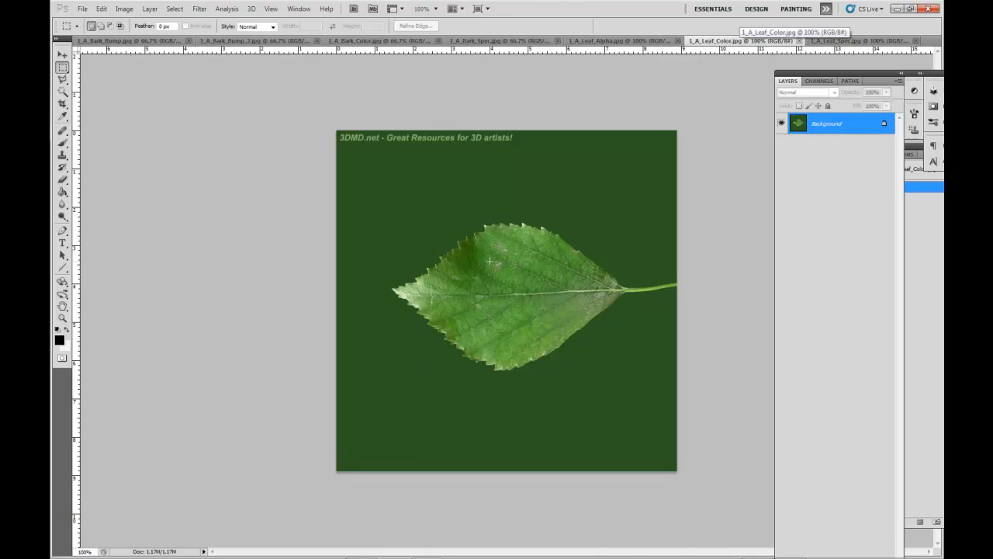
{"action": "left_click", "coordinate": [614, 41]}
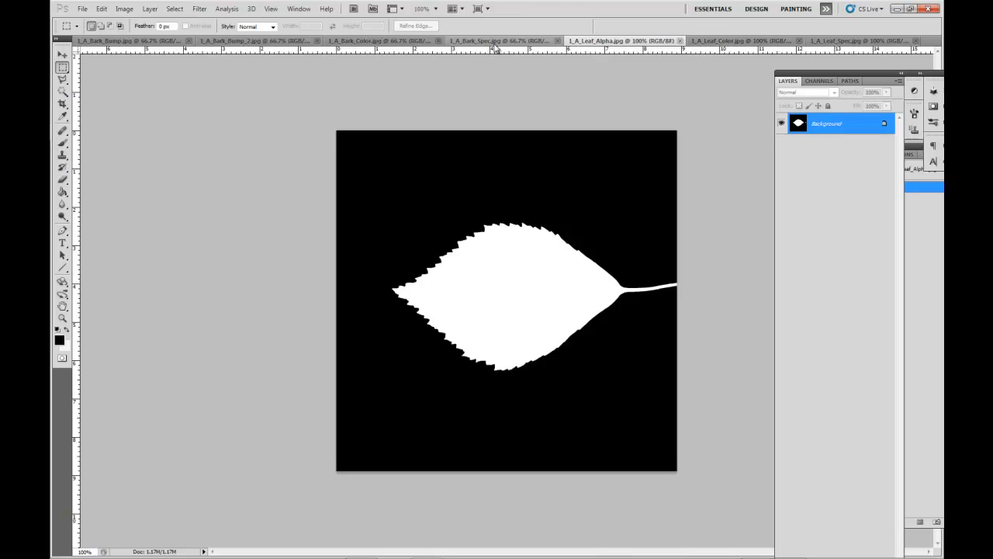
{"action": "left_click", "coordinate": [831, 40]}
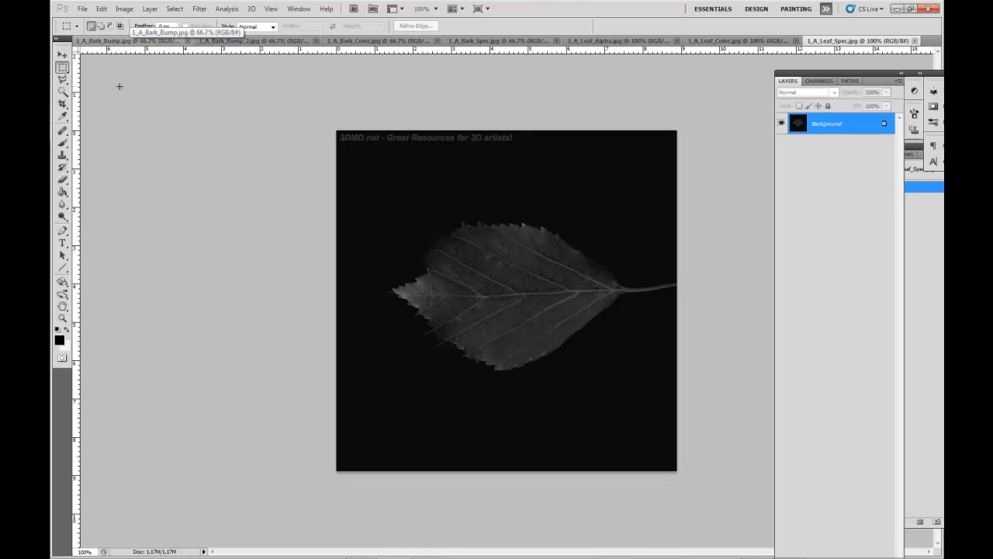
Open the 1_A_Leaf_Bump image from the sourceimages folder
{"action": "left_click", "coordinate": [82, 8]}
{"action": "left_click", "coordinate": [99, 31]}
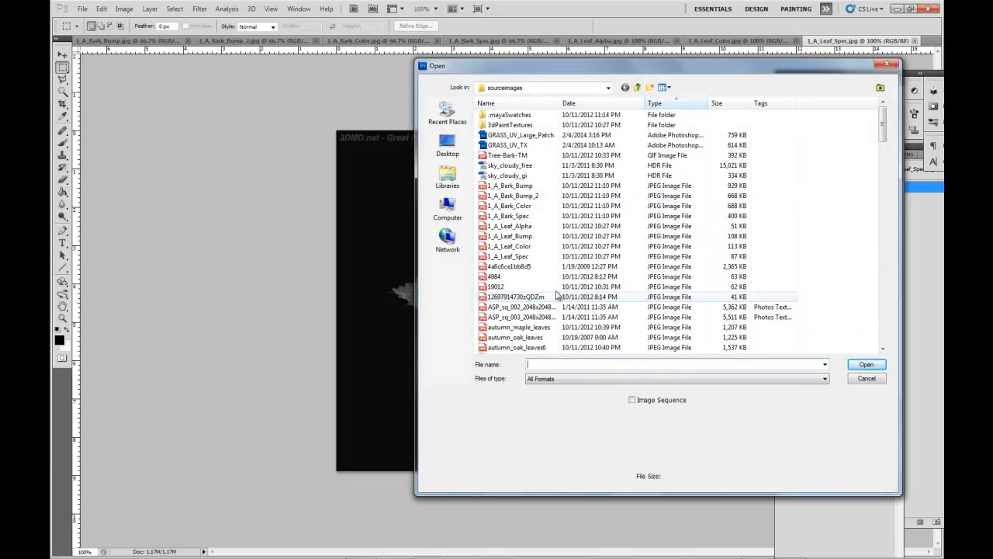
{"action": "left_click", "coordinate": [520, 236]}
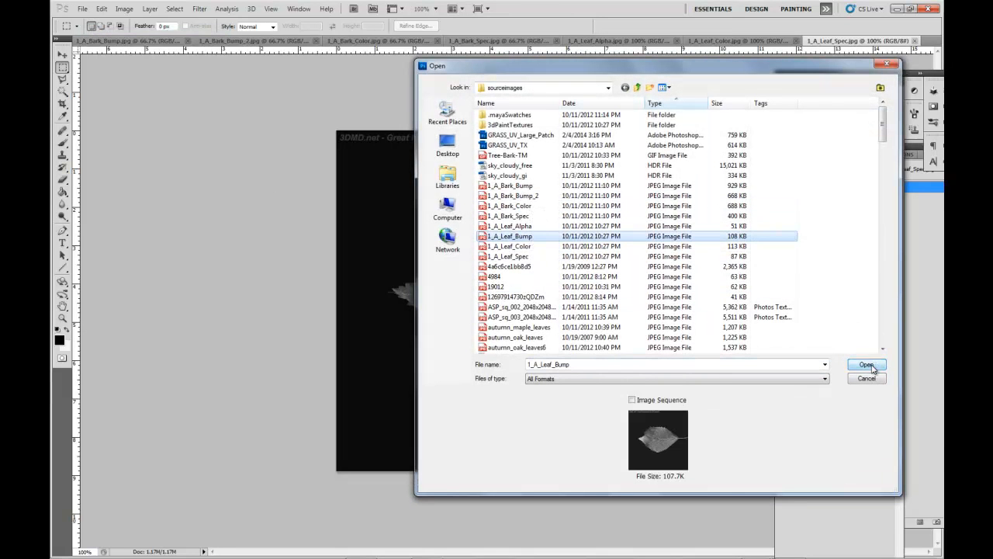
{"action": "left_click", "coordinate": [866, 365]}
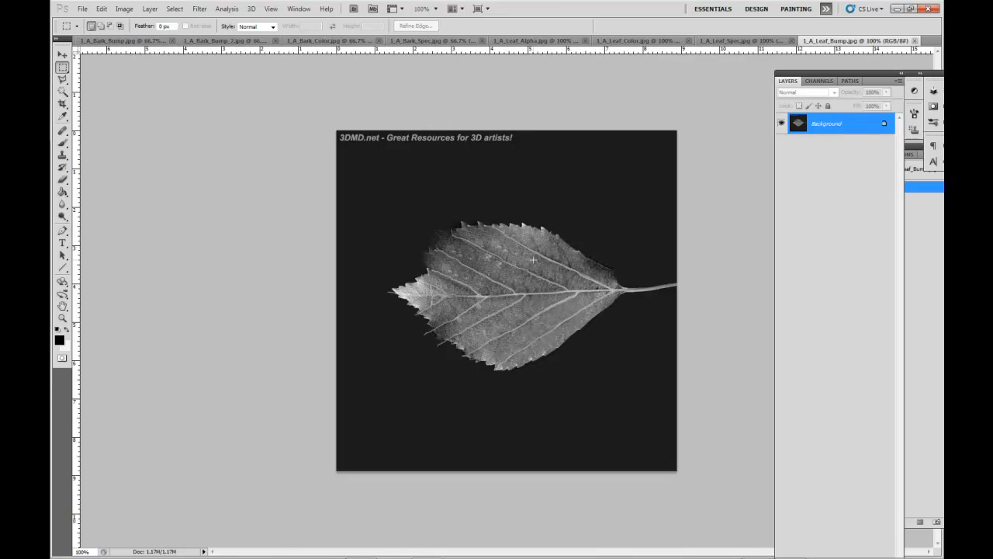
View the bark color map and compare the two bark bump maps, 1_A_Bark_Bump and 1_A_Bark_Bump_2
{"action": "left_click", "coordinate": [324, 40]}
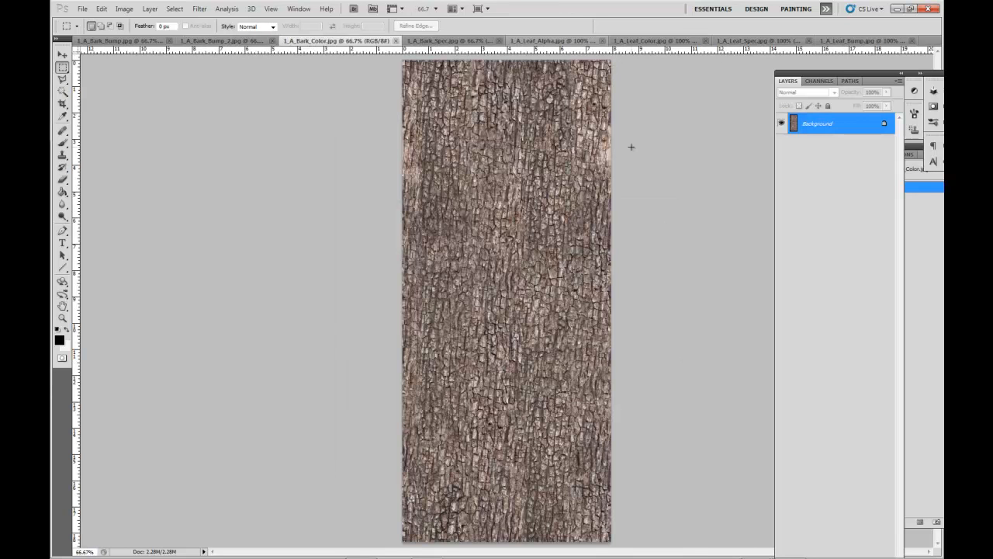
{"action": "left_click", "coordinate": [221, 40]}
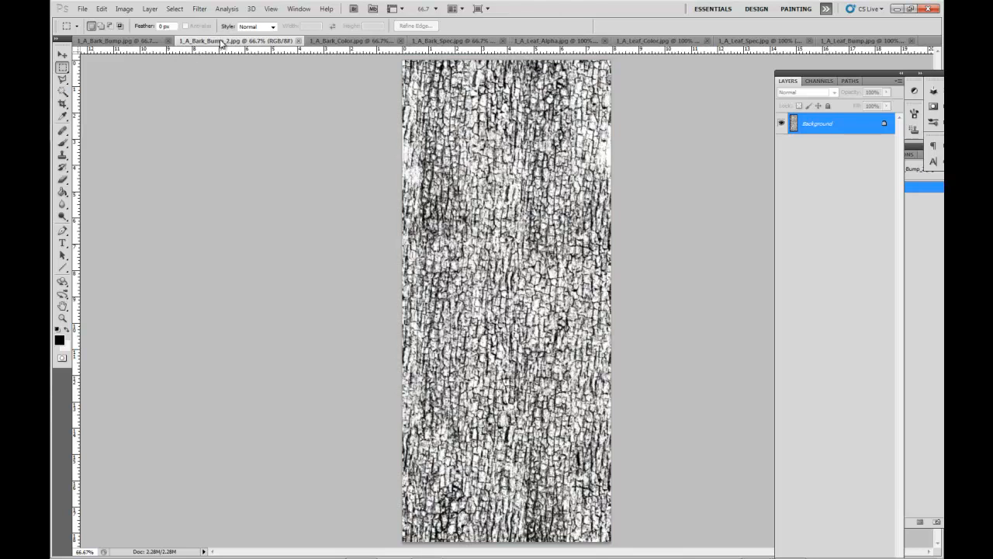
{"action": "left_click", "coordinate": [145, 42]}
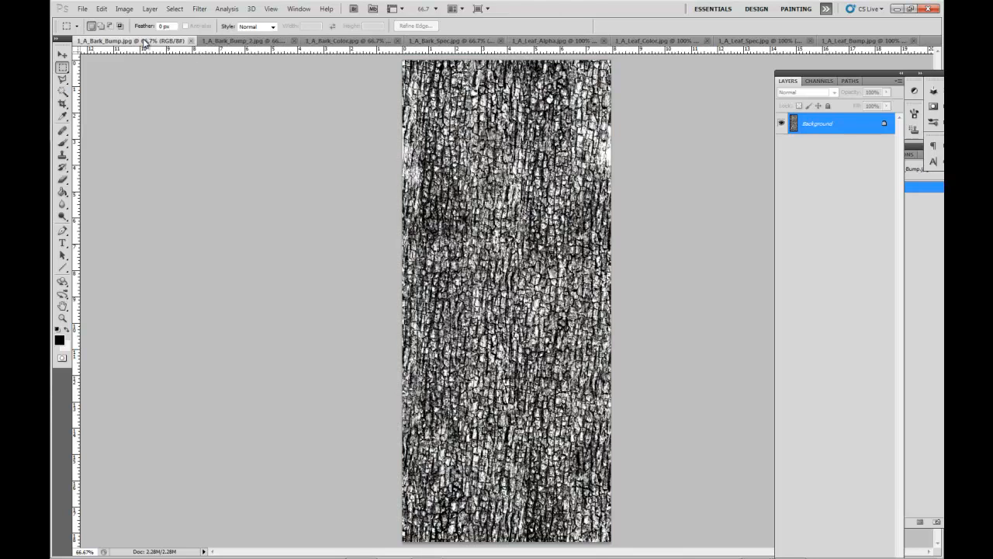
{"action": "left_click", "coordinate": [241, 44]}
{"action": "left_click", "coordinate": [142, 43]}
{"action": "left_click", "coordinate": [240, 42]}
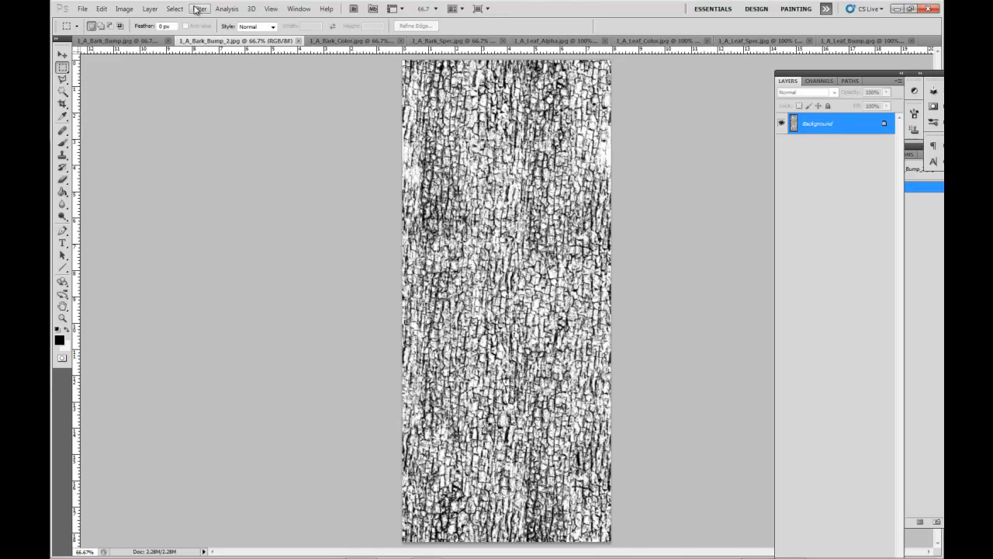
{"action": "left_click", "coordinate": [198, 10]}
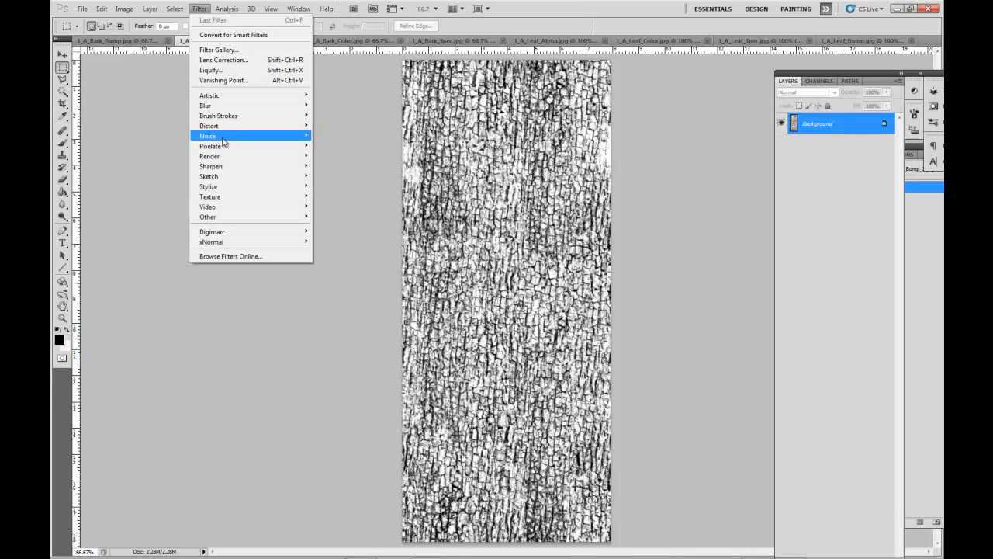
{"action": "mouse_move", "coordinate": [221, 108]}
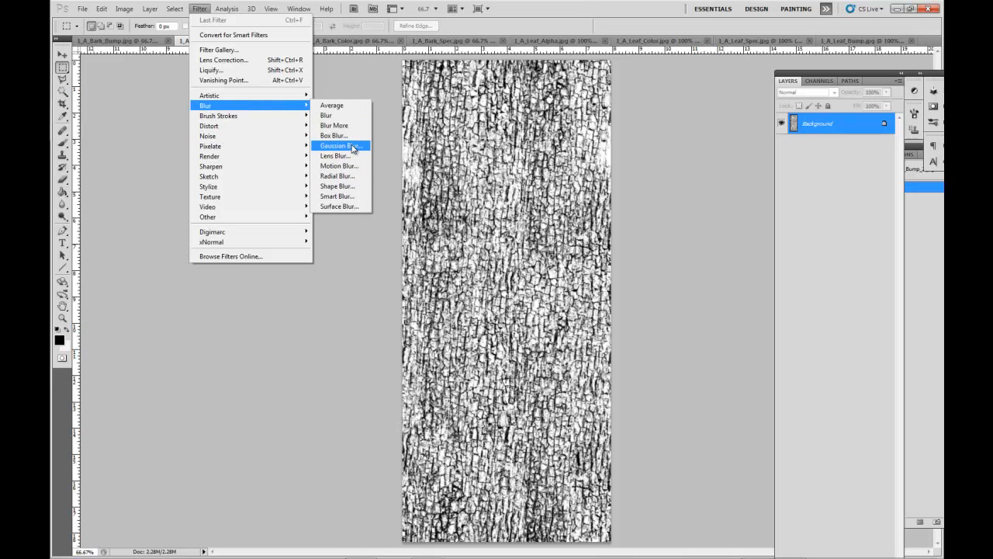
{"action": "left_click", "coordinate": [133, 94]}
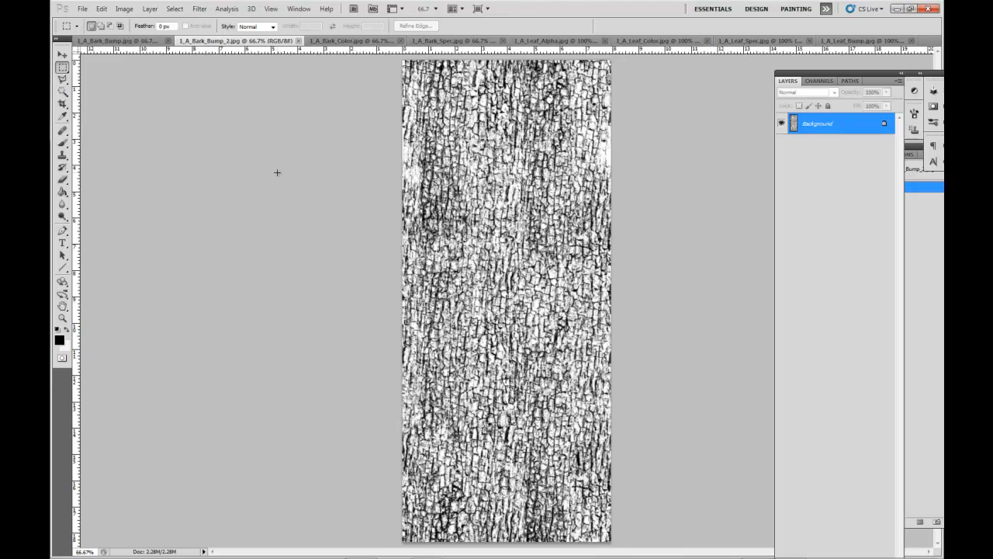
Review the 1_A_Bark_Bump, 1_A_Bark_Color and 1_A_Bark_Spec textures, glancing at the leaf alpha map
{"action": "left_click", "coordinate": [126, 42]}
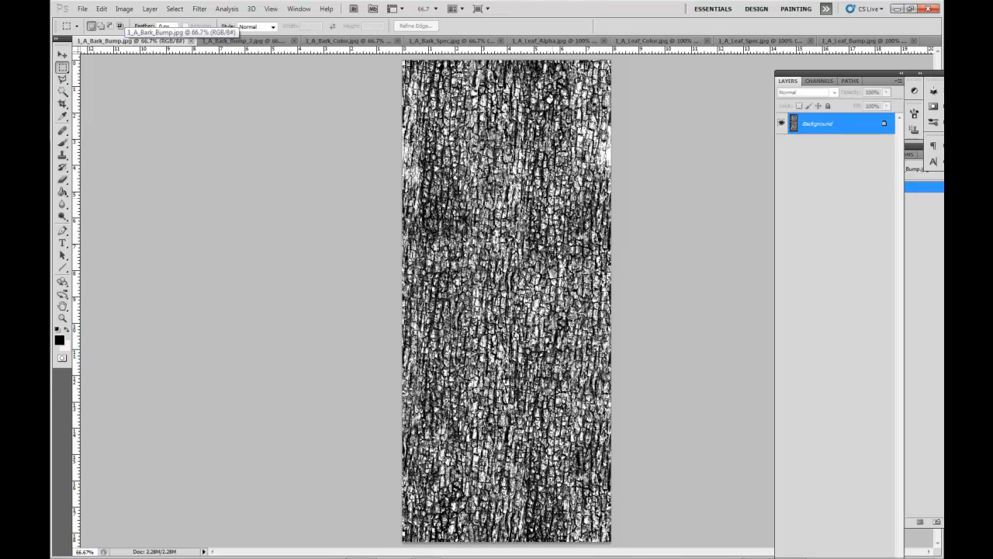
{"action": "left_click", "coordinate": [341, 41]}
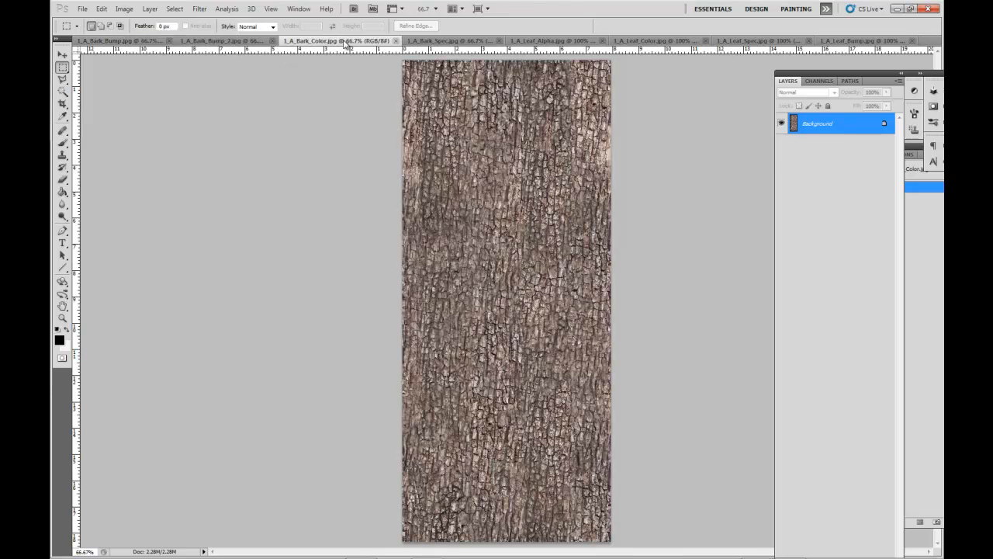
{"action": "left_click", "coordinate": [431, 41]}
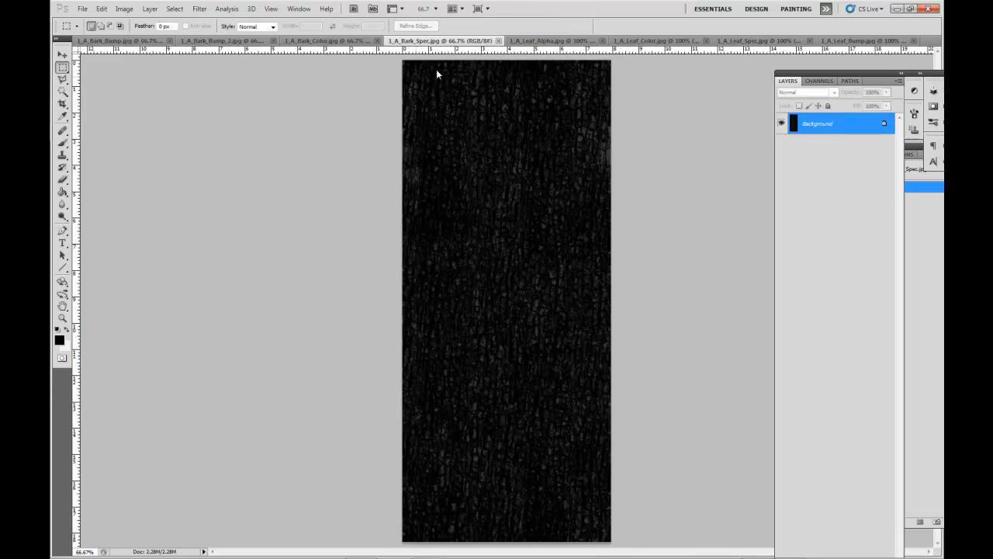
{"action": "left_click", "coordinate": [557, 40]}
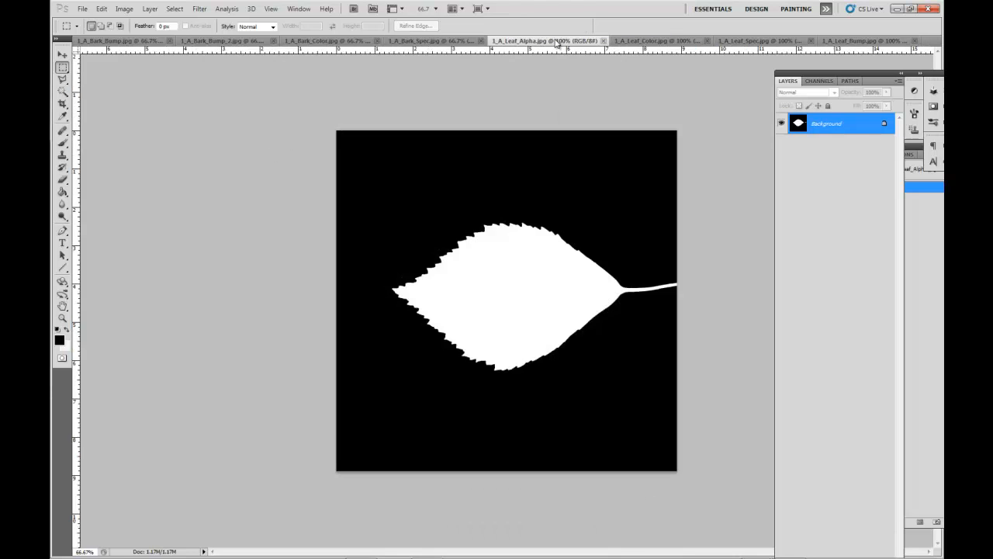
{"action": "left_click", "coordinate": [458, 42]}
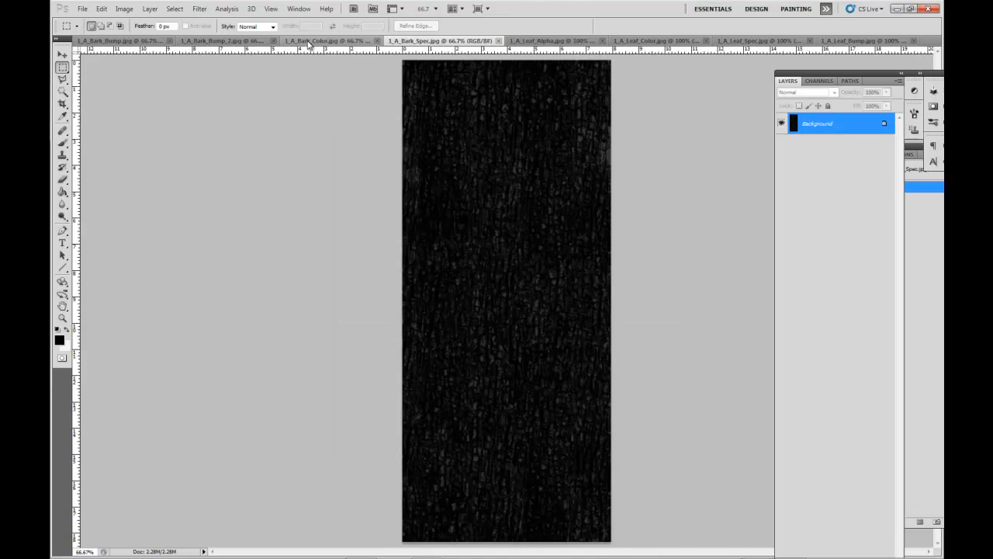
Switch back to Maya and delete the construction history of the tree's trunk and branch mesh
{"action": "left_click", "coordinate": [895, 10]}
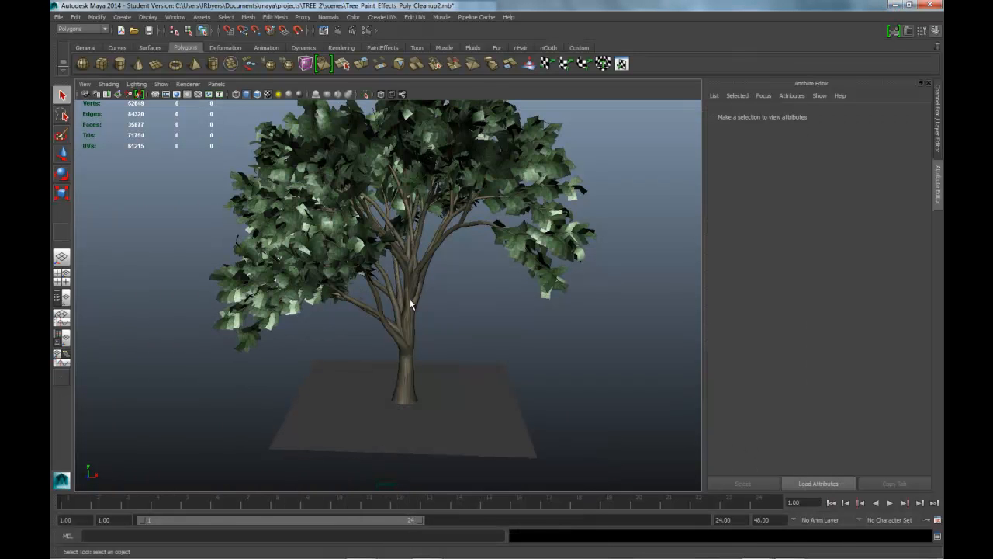
{"action": "scroll", "coordinate": [441, 295], "scroll_direction": "up", "scroll_amount": 4}
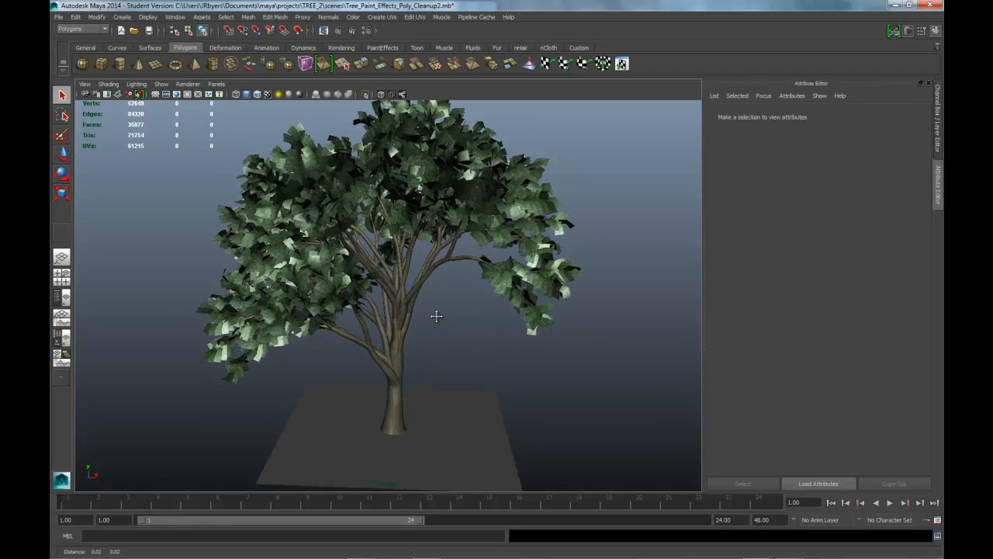
{"action": "scroll", "coordinate": [459, 311], "scroll_direction": "down", "scroll_amount": 5}
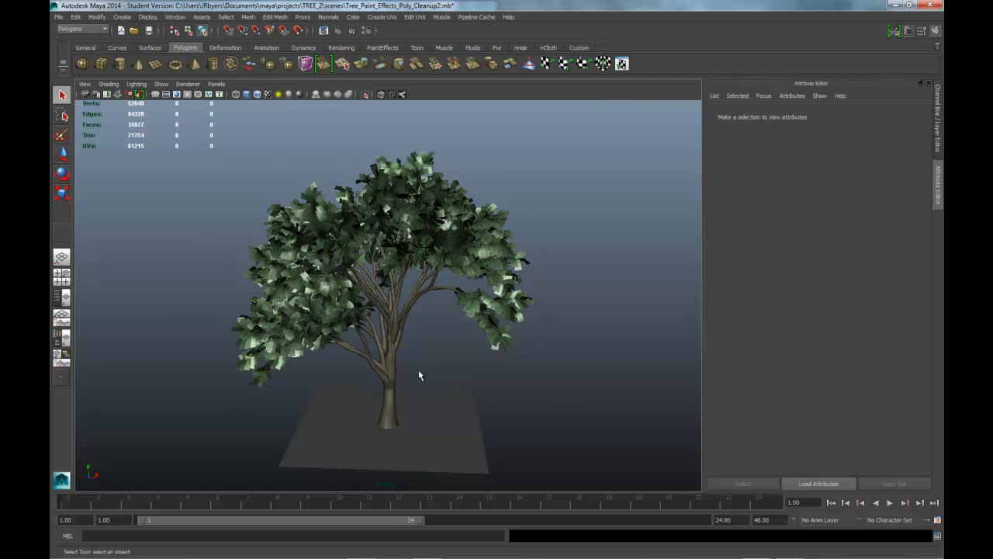
{"action": "left_click", "coordinate": [392, 373]}
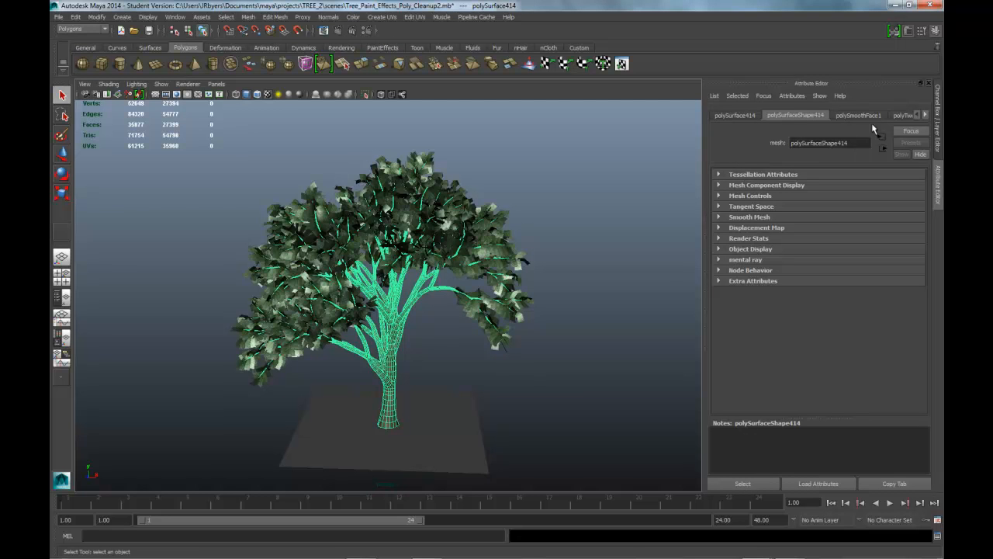
{"action": "left_click", "coordinate": [925, 115]}
{"action": "left_click", "coordinate": [925, 115]}
{"action": "left_click", "coordinate": [925, 115]}
{"action": "left_click", "coordinate": [926, 115]}
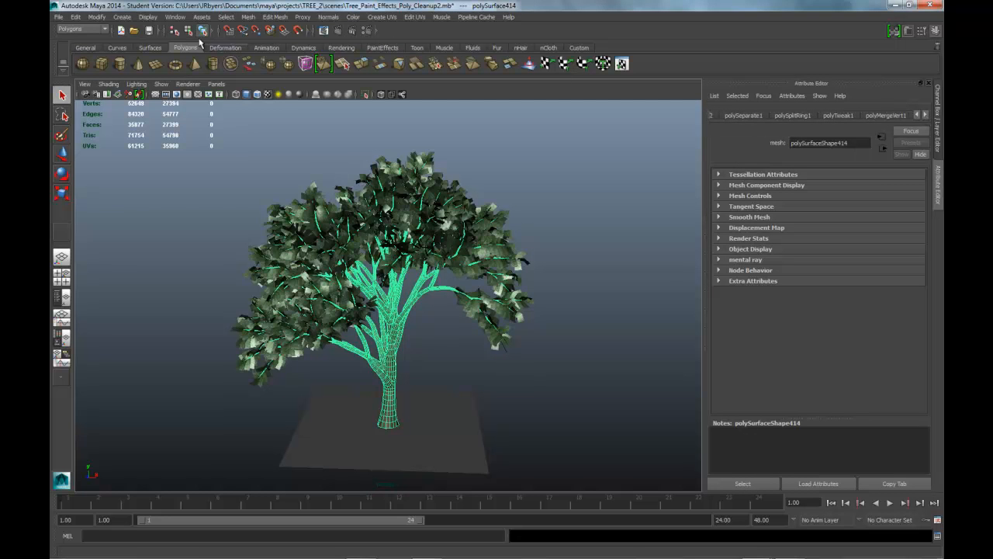
{"action": "left_click", "coordinate": [78, 18]}
{"action": "mouse_move", "coordinate": [101, 126]}
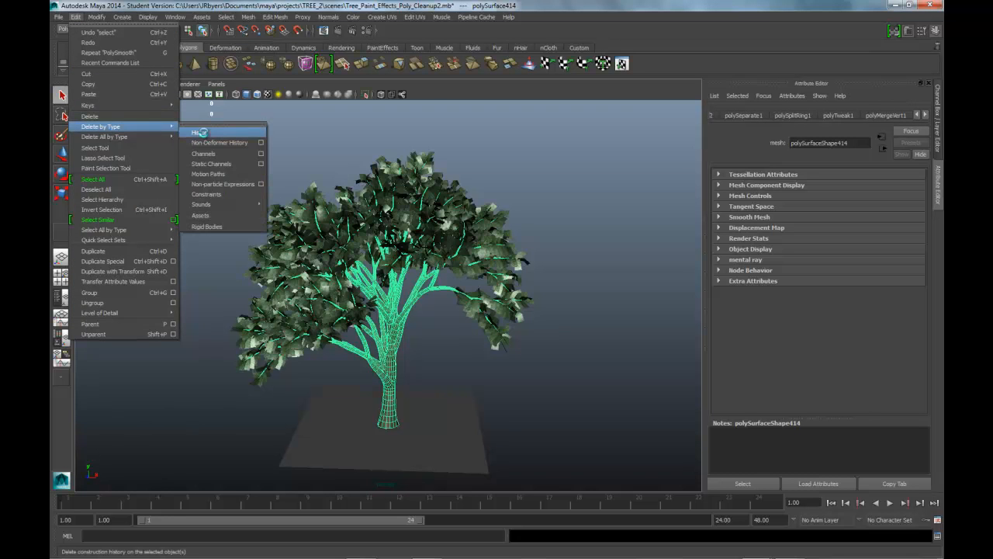
{"action": "left_click", "coordinate": [203, 133]}
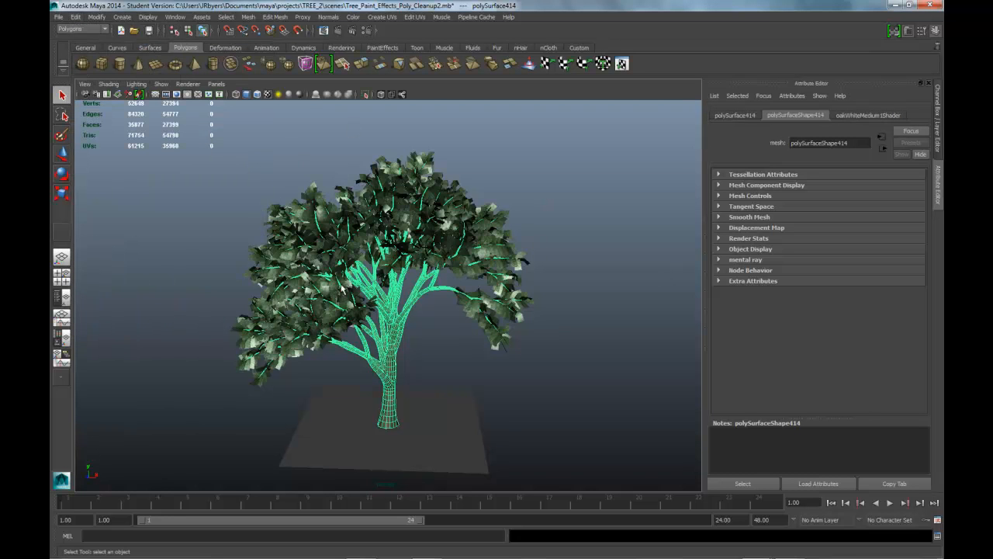
Delete the construction history of the tree's leaf mesh
{"action": "left_click", "coordinate": [366, 223]}
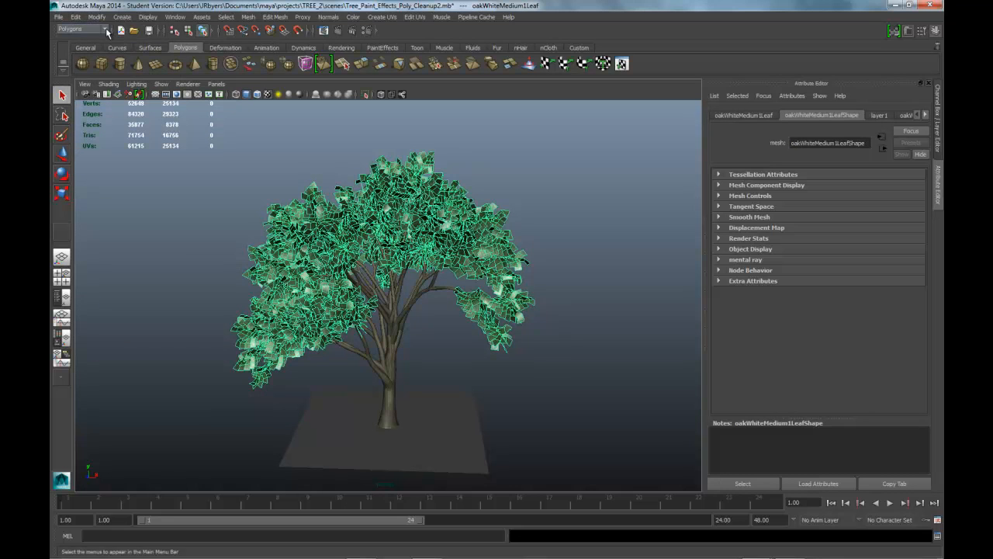
{"action": "left_click", "coordinate": [75, 17]}
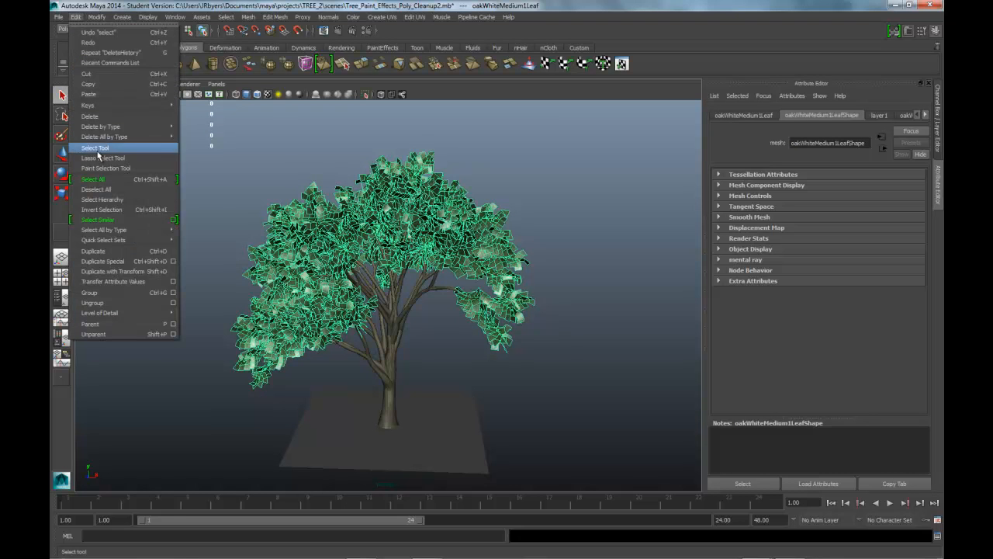
{"action": "mouse_move", "coordinate": [121, 126]}
{"action": "left_click", "coordinate": [198, 133]}
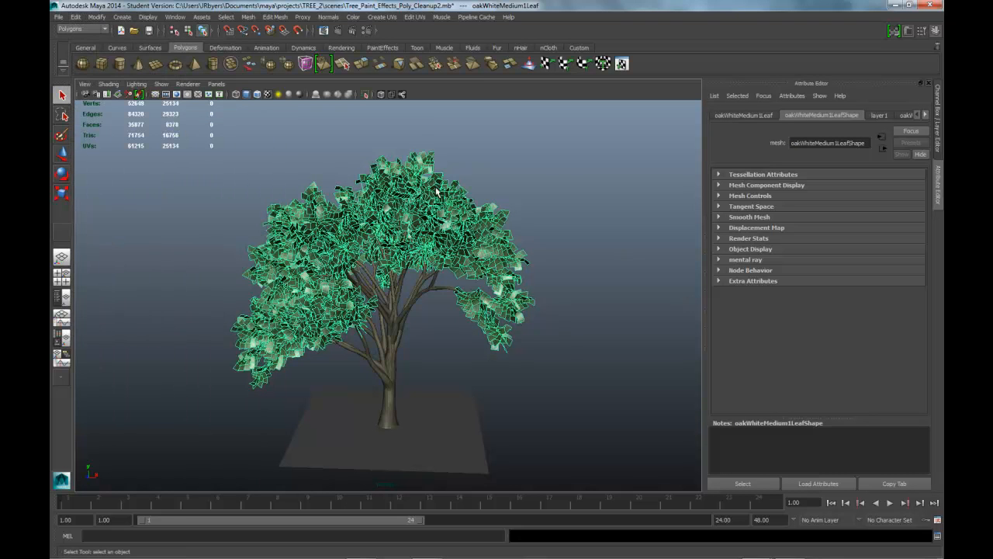
Review the attributes of the trunk mesh's oakWhiteMedium1Shader material
{"action": "left_click", "coordinate": [559, 181]}
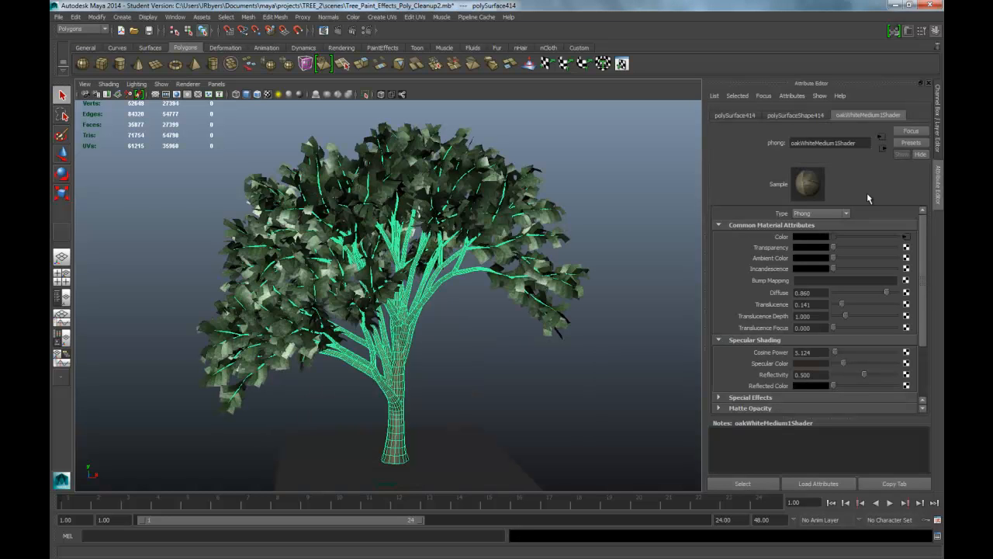
{"action": "mouse_move", "coordinate": [922, 252]}
{"action": "left_mouse_down"}
{"action": "mouse_move", "coordinate": [936, 324]}
{"action": "mouse_move", "coordinate": [935, 261]}
{"action": "left_mouse_up"}
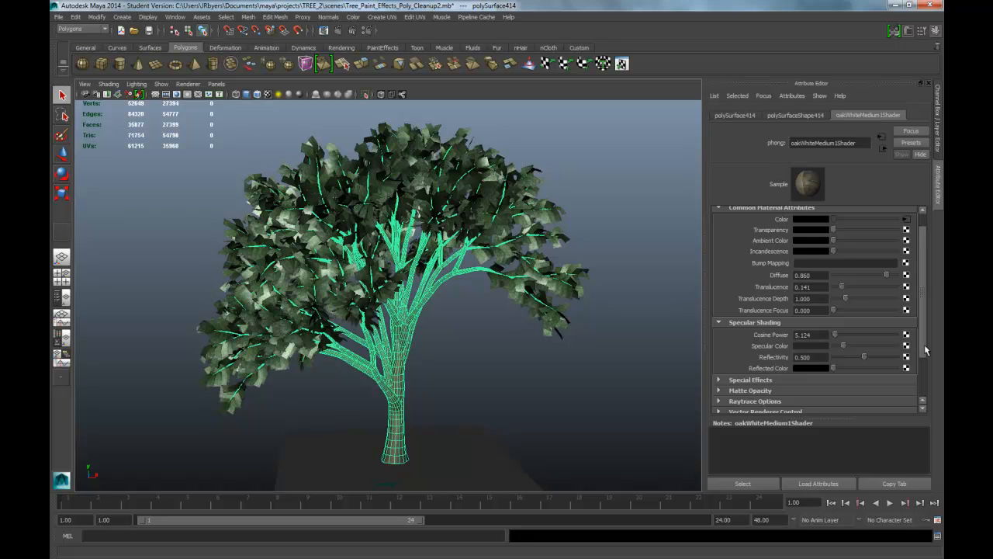
{"action": "left_click_drag", "start_coordinate": [926, 346], "coordinate": [932, 261]}
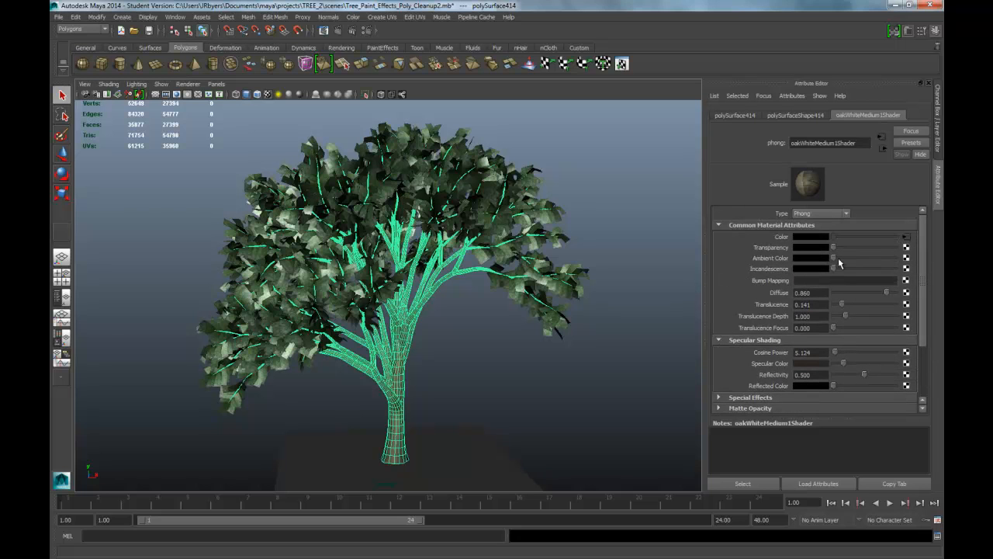
Switch the scene's renderer from Maya Software to mental ray and enable Final Gathering
{"action": "left_click", "coordinate": [369, 31]}
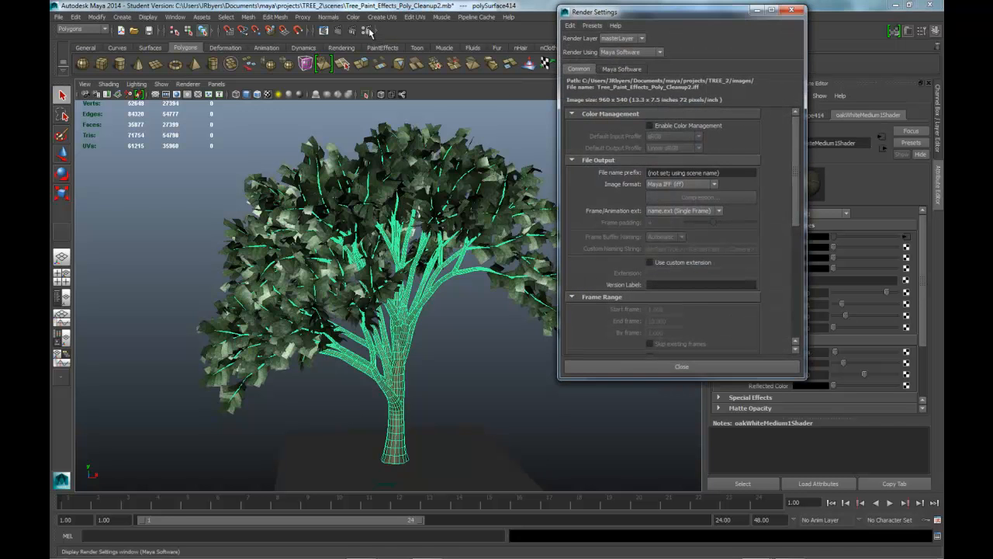
{"action": "left_click_drag", "start_coordinate": [687, 17], "coordinate": [557, 32]}
{"action": "left_click", "coordinate": [518, 68]}
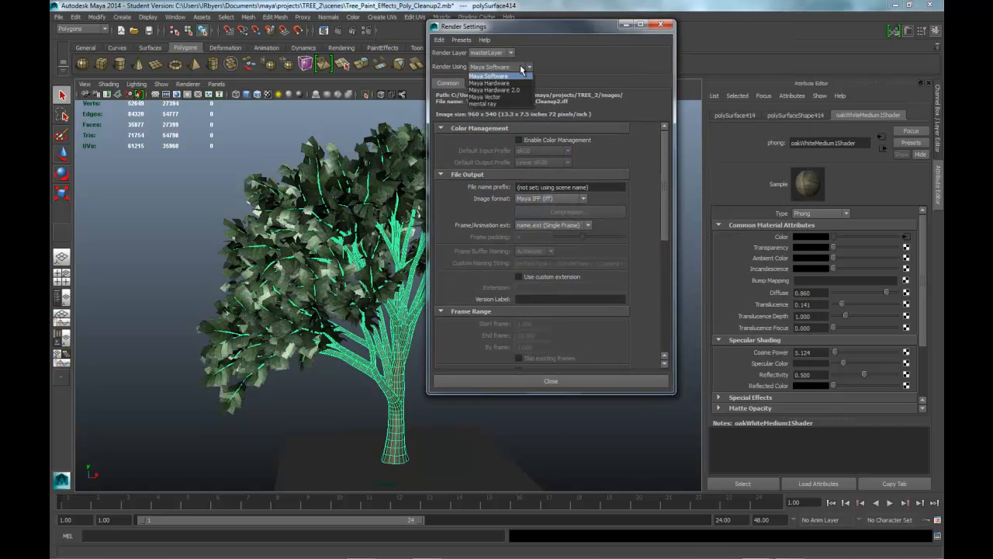
{"action": "left_click", "coordinate": [512, 104]}
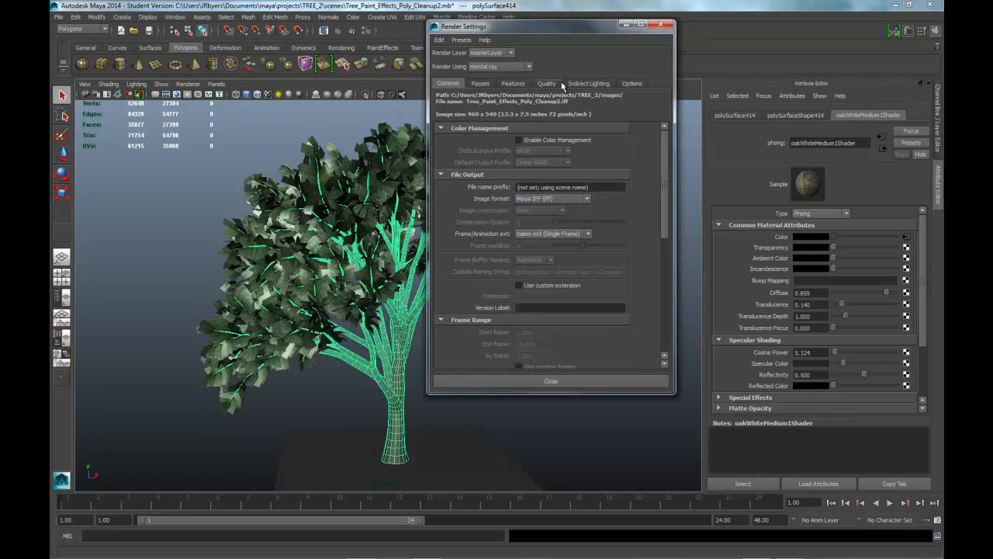
{"action": "left_click", "coordinate": [587, 82]}
{"action": "left_click", "coordinate": [520, 276]}
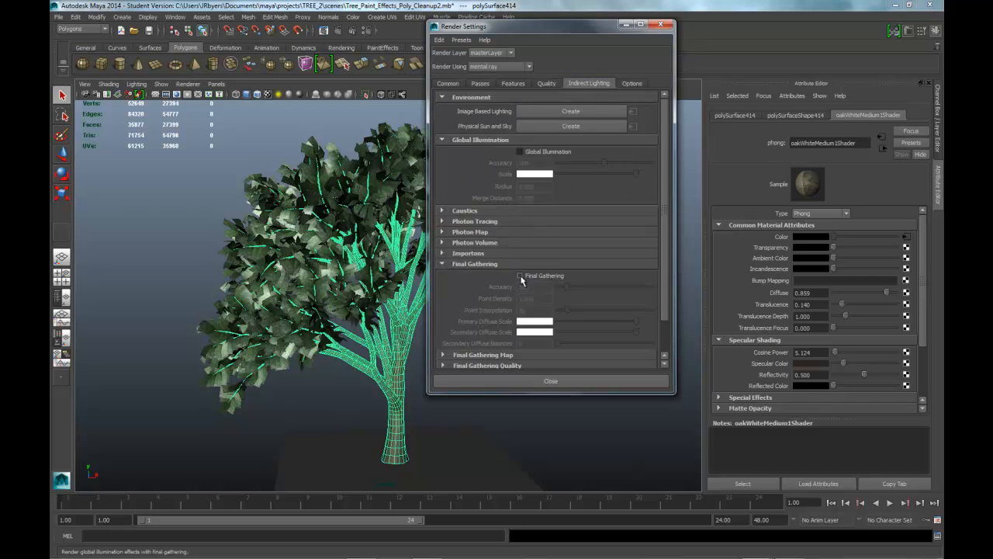
Set the mental ray sampling filter to Mitchell and check the enabled rendering features
{"action": "left_click", "coordinate": [545, 83]}
{"action": "left_click", "coordinate": [541, 235]}
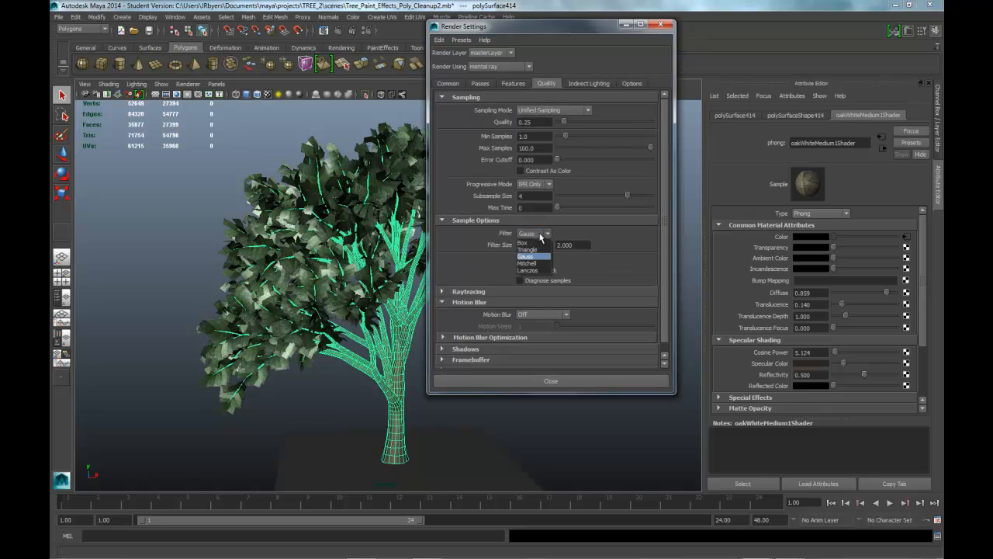
{"action": "left_click", "coordinate": [534, 263]}
{"action": "left_click", "coordinate": [516, 84]}
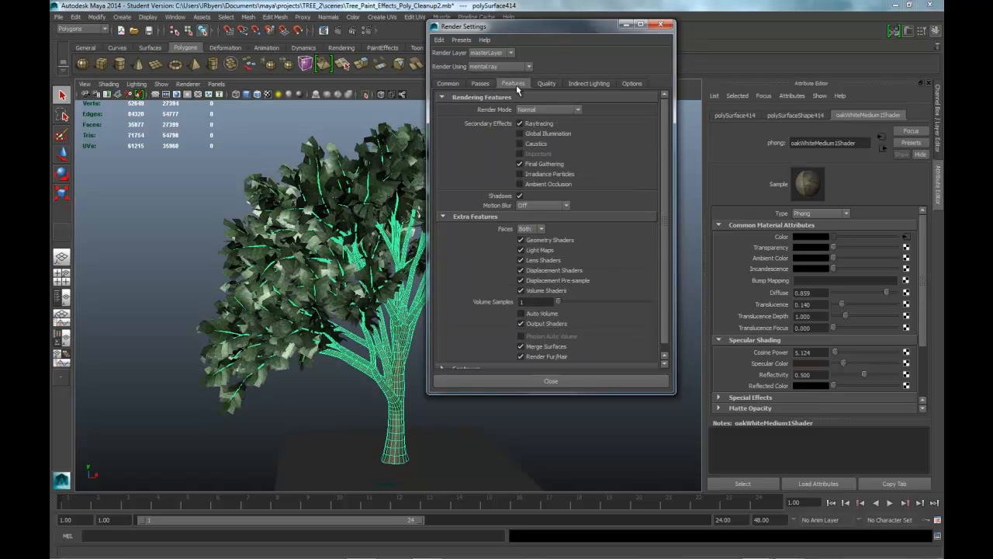
Try the Full 1024 image size preset for the render and return to HD 540
{"action": "left_click", "coordinate": [455, 83]}
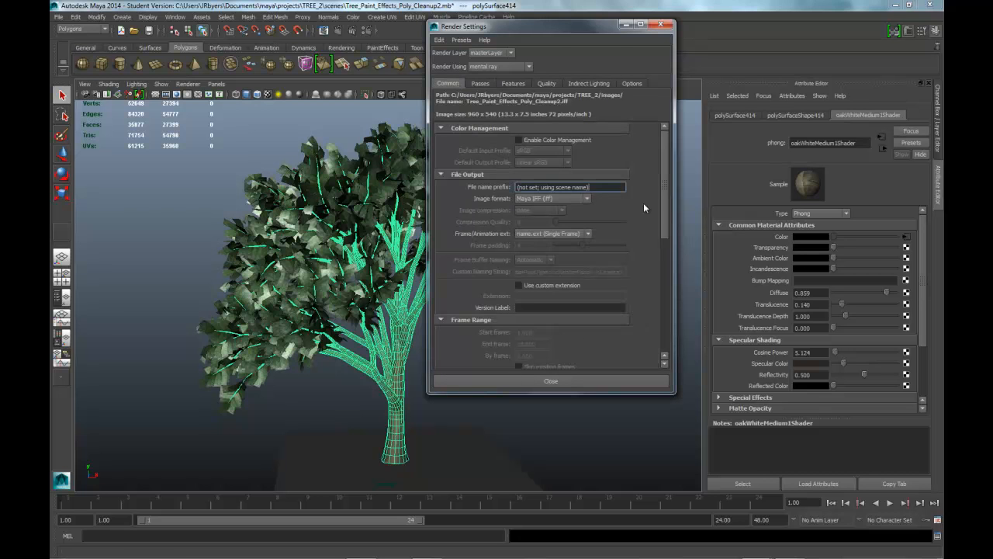
{"action": "left_click_drag", "start_coordinate": [662, 178], "coordinate": [664, 292]}
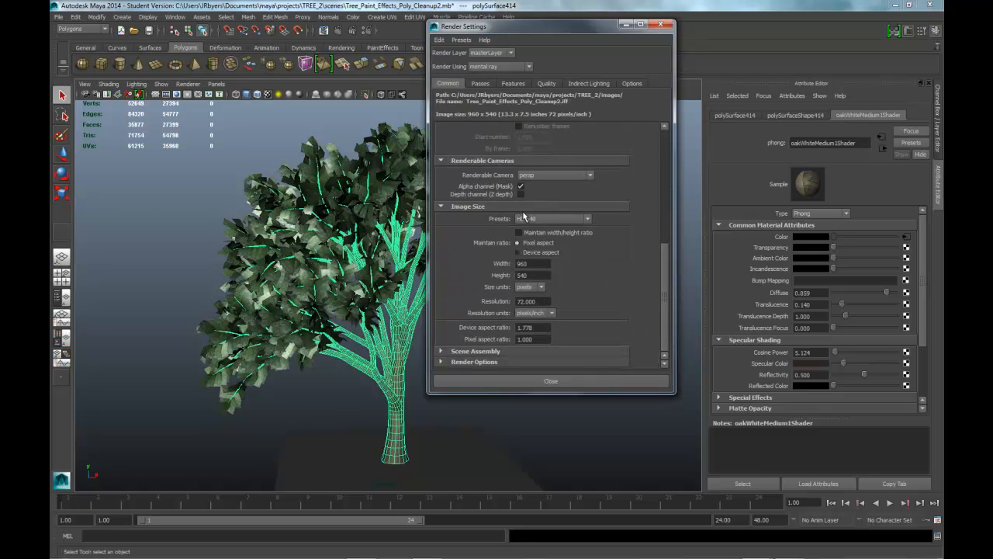
{"action": "left_click", "coordinate": [573, 219]}
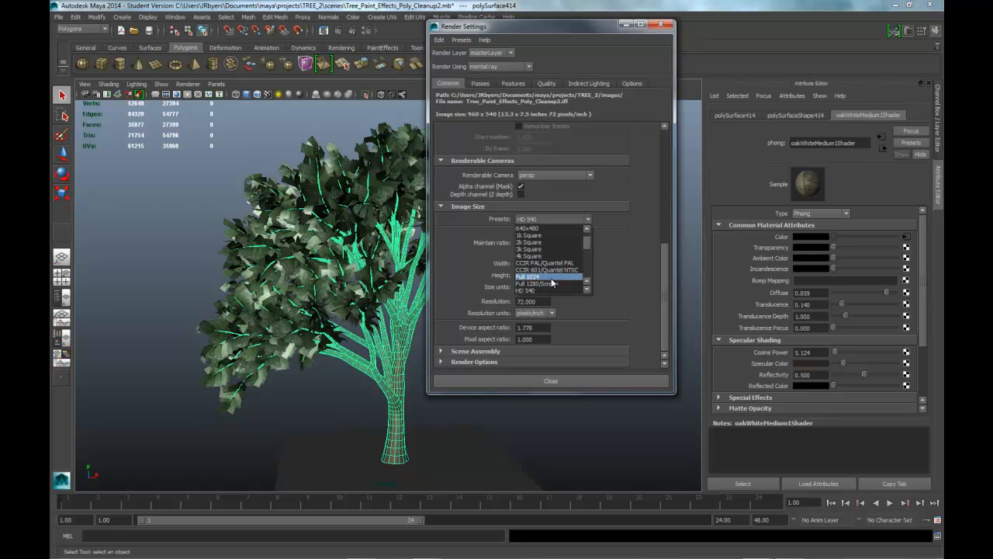
{"action": "left_click", "coordinate": [543, 276]}
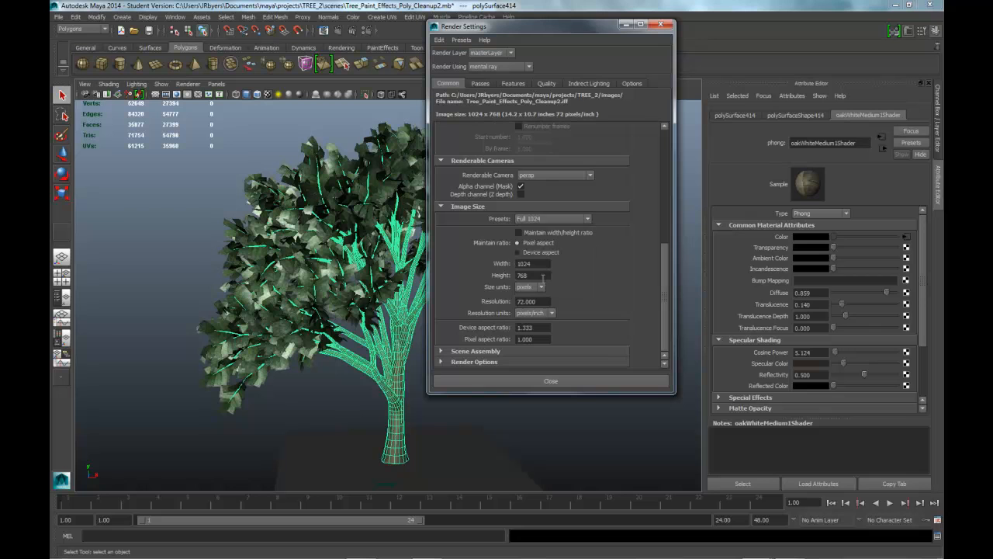
{"action": "left_click", "coordinate": [587, 220]}
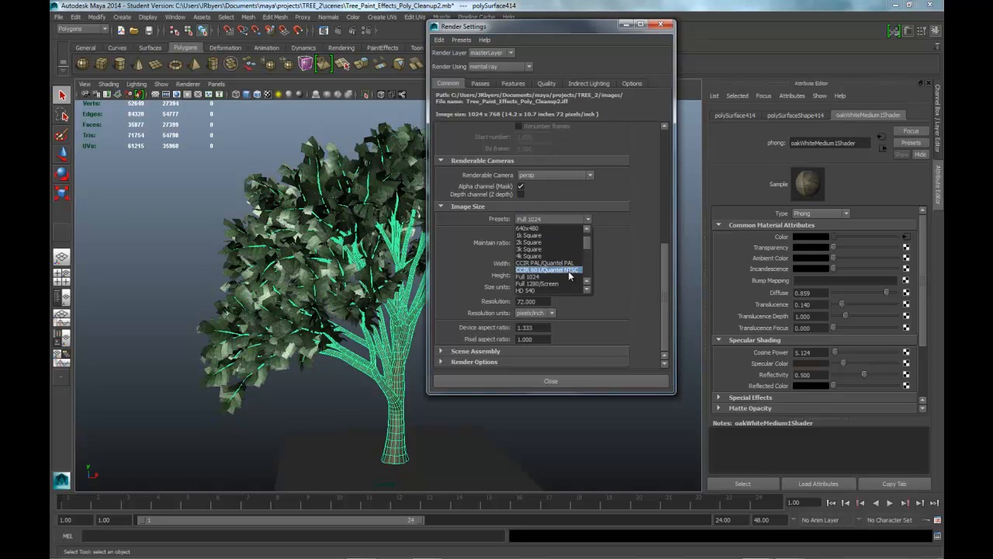
{"action": "left_click", "coordinate": [548, 290]}
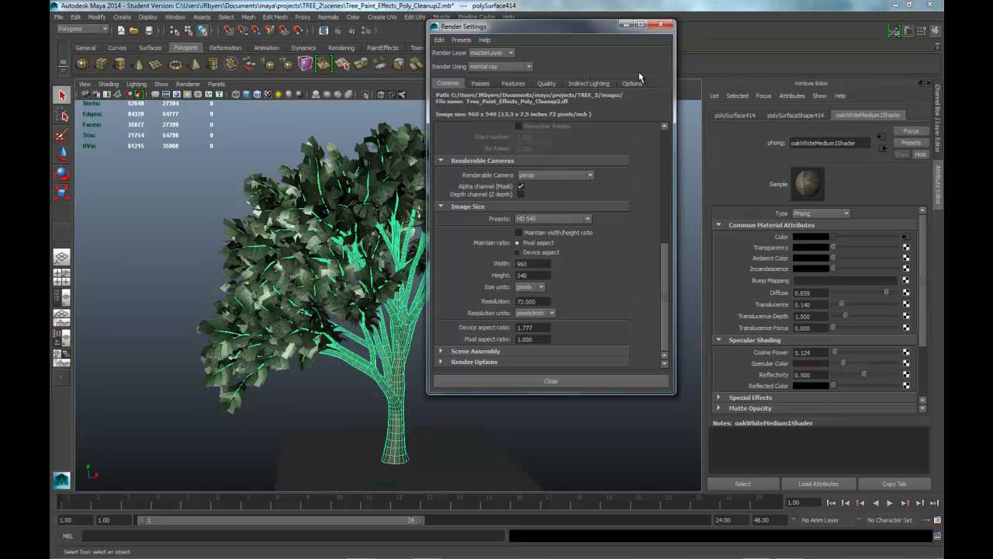
Check the mental ray rendering features and minimize the Render Settings window
{"action": "left_click", "coordinate": [546, 83]}
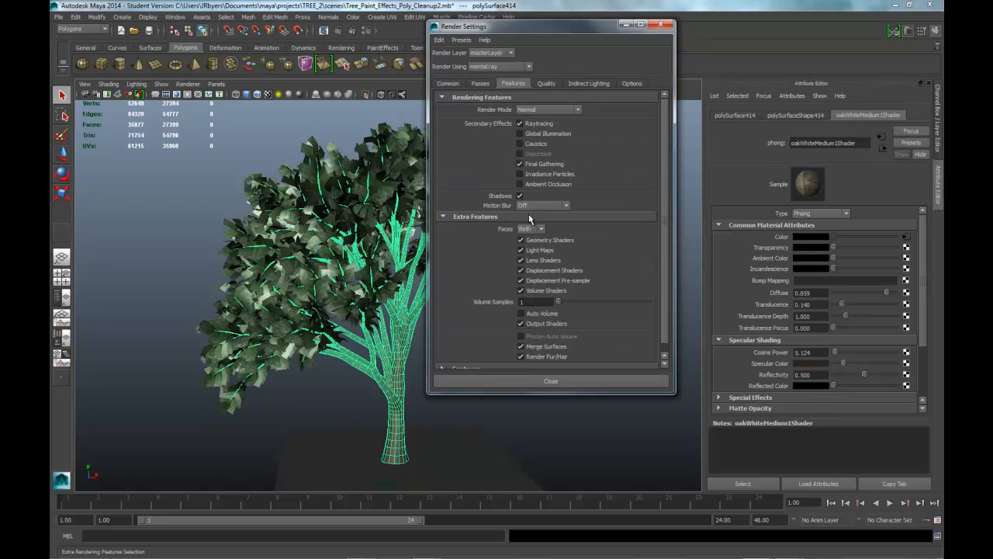
{"action": "left_click", "coordinate": [625, 24]}
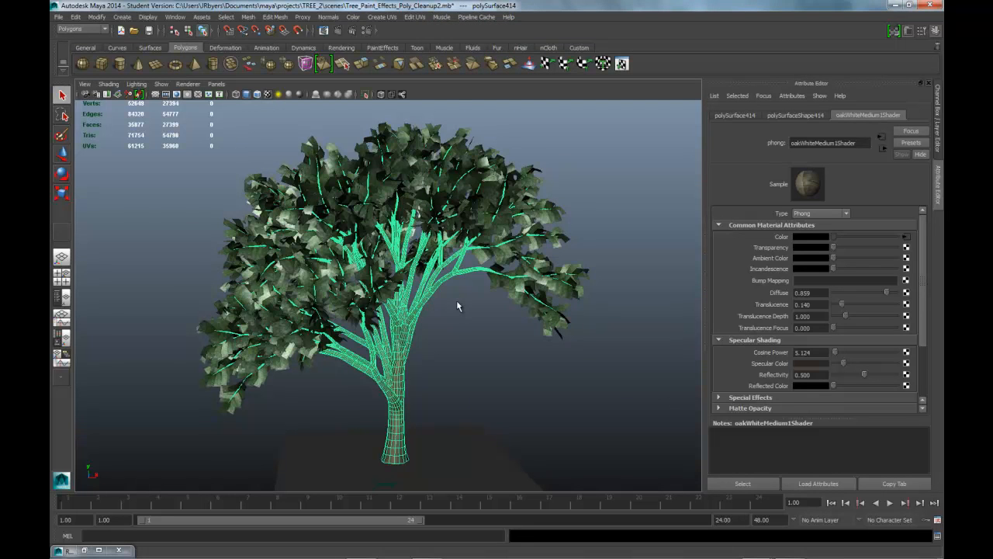
Create a directional light at the tree's base and raise it above the top of the canopy
{"action": "scroll", "coordinate": [451, 279], "scroll_direction": "down", "scroll_amount": 3}
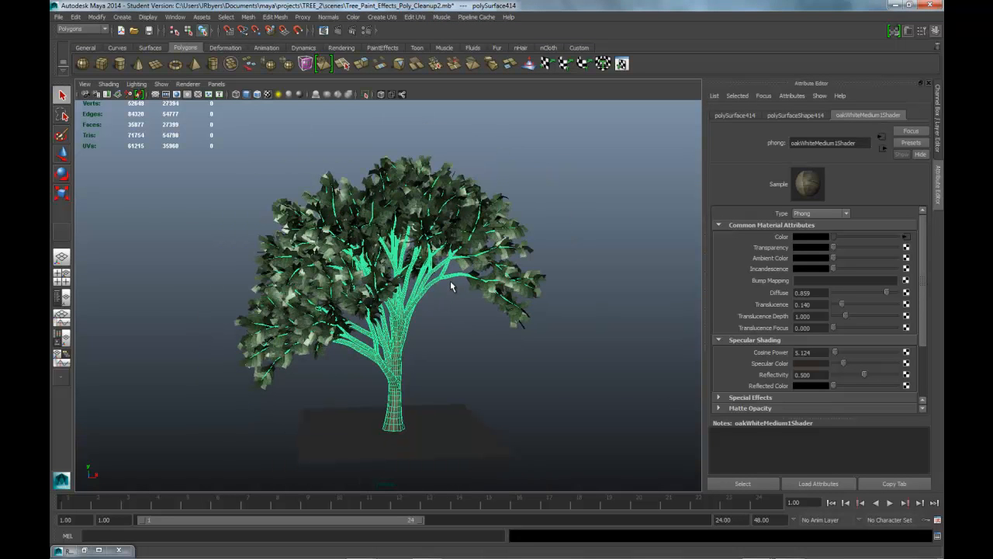
{"action": "left_click", "coordinate": [121, 17]}
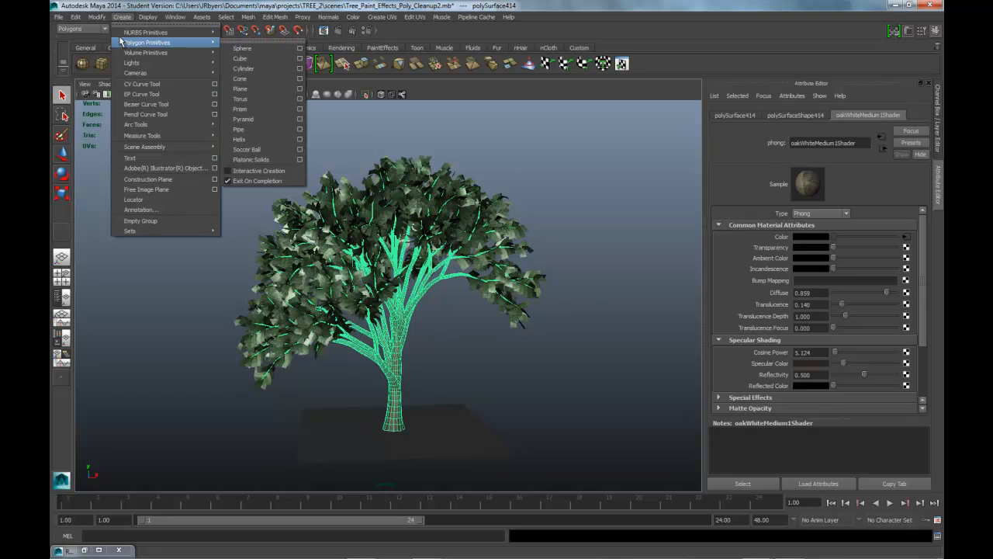
{"action": "mouse_move", "coordinate": [130, 63]}
{"action": "left_click", "coordinate": [254, 79]}
{"action": "key", "text": "w"}
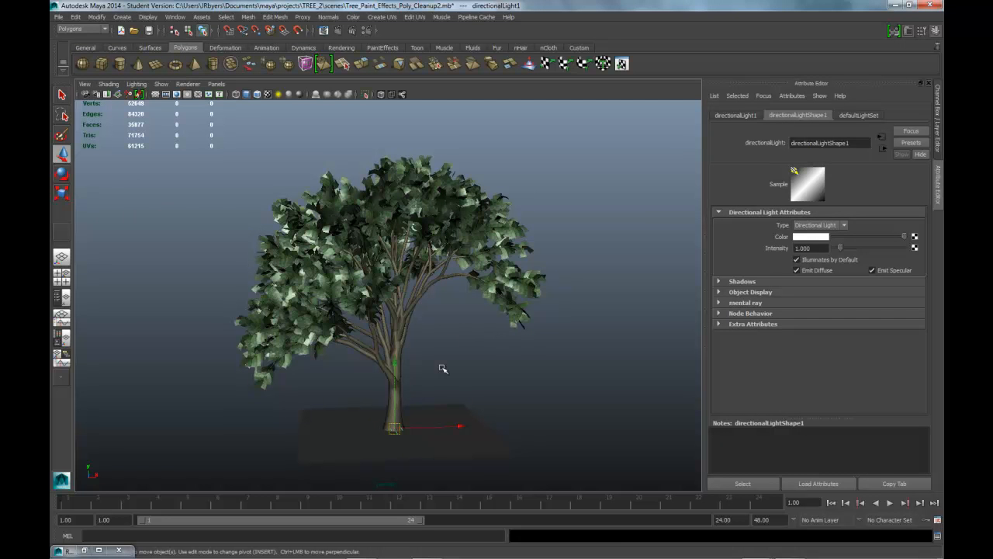
{"action": "left_click_drag", "start_coordinate": [397, 367], "coordinate": [499, 218]}
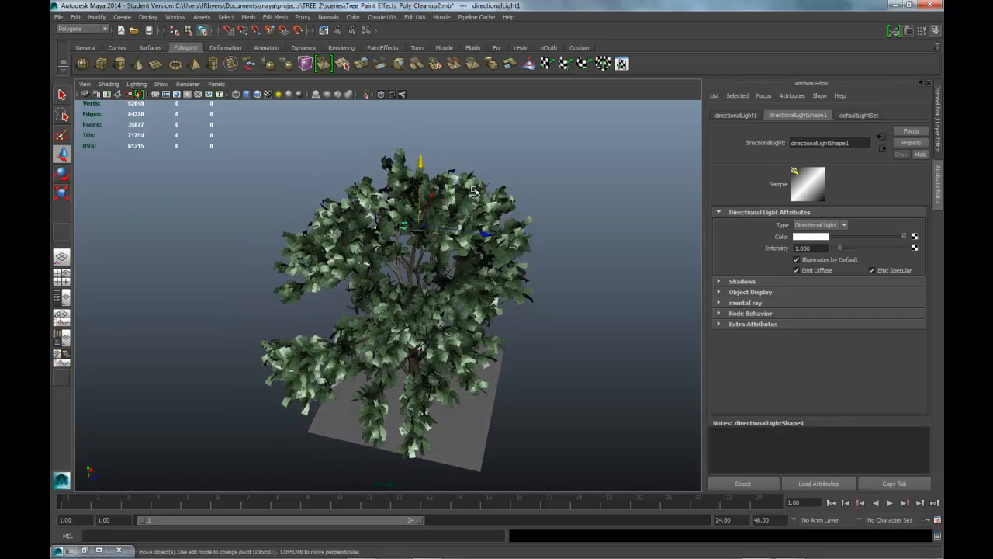
{"action": "left_click_drag", "start_coordinate": [420, 163], "coordinate": [434, 70]}
Rotate the directional light so that it points down toward the tree
{"action": "left_click_drag", "start_coordinate": [522, 250], "coordinate": [464, 278], "text": "alt"}
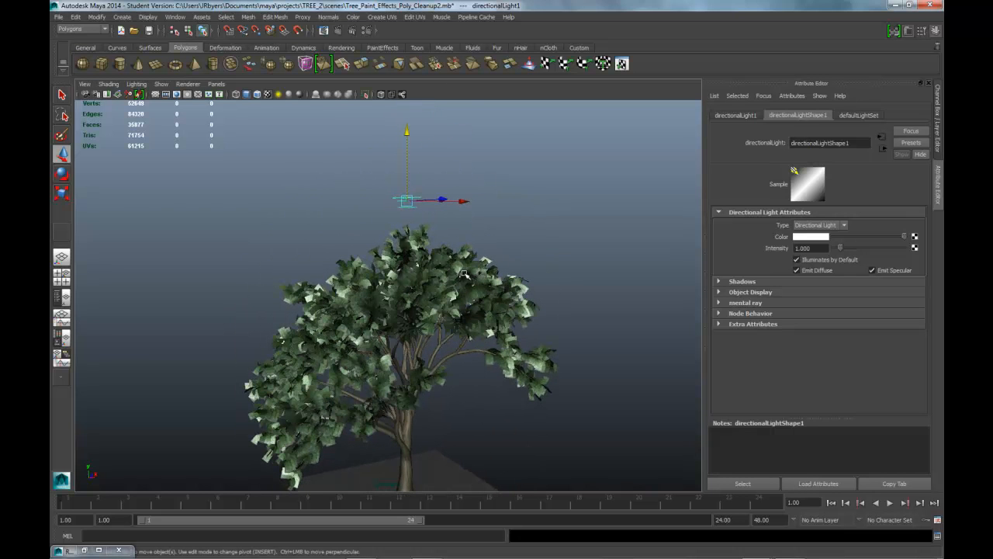
{"action": "key", "text": "e"}
{"action": "left_click_drag", "start_coordinate": [468, 170], "coordinate": [443, 122]}
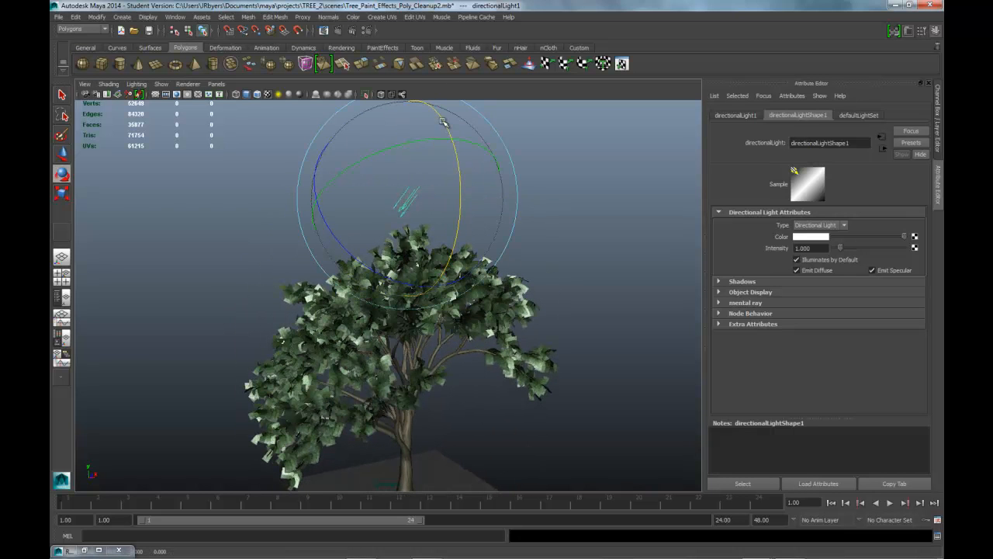
Break the ramp1 connection on the Color attribute of the trunk's oakWhiteMedium1Shader material
{"action": "left_click_drag", "start_coordinate": [461, 226], "coordinate": [434, 333], "text": "alt"}
{"action": "left_click", "coordinate": [397, 361]}
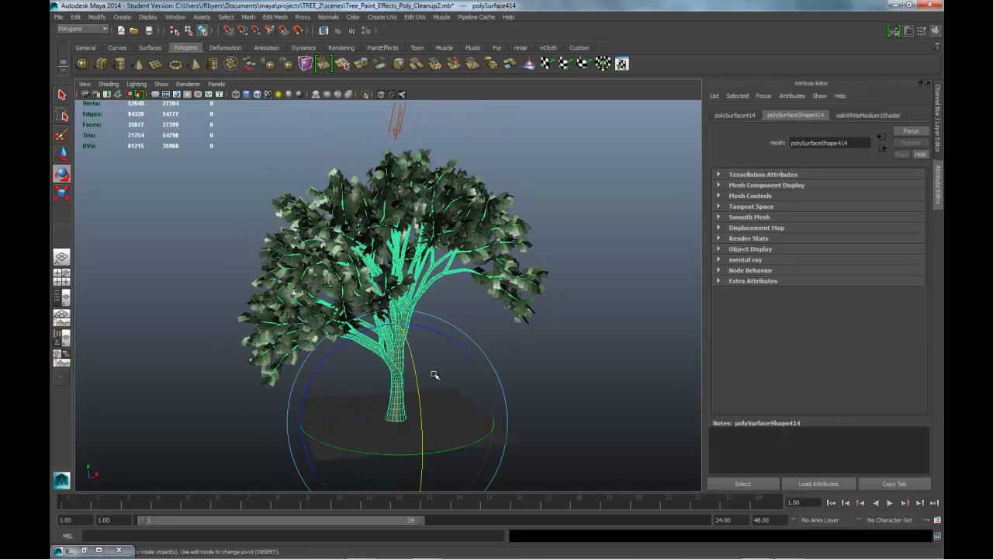
{"action": "left_click", "coordinate": [891, 116]}
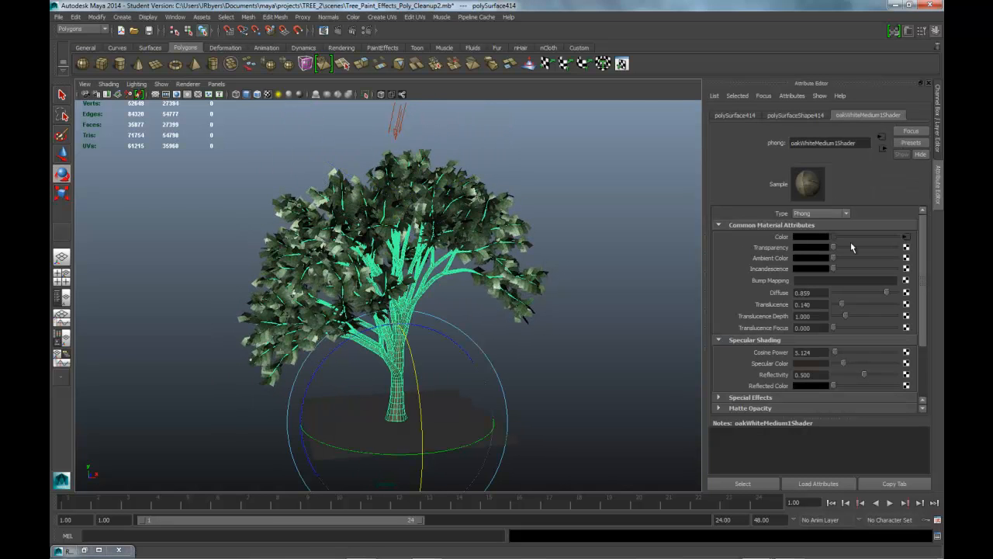
{"action": "left_click", "coordinate": [906, 237]}
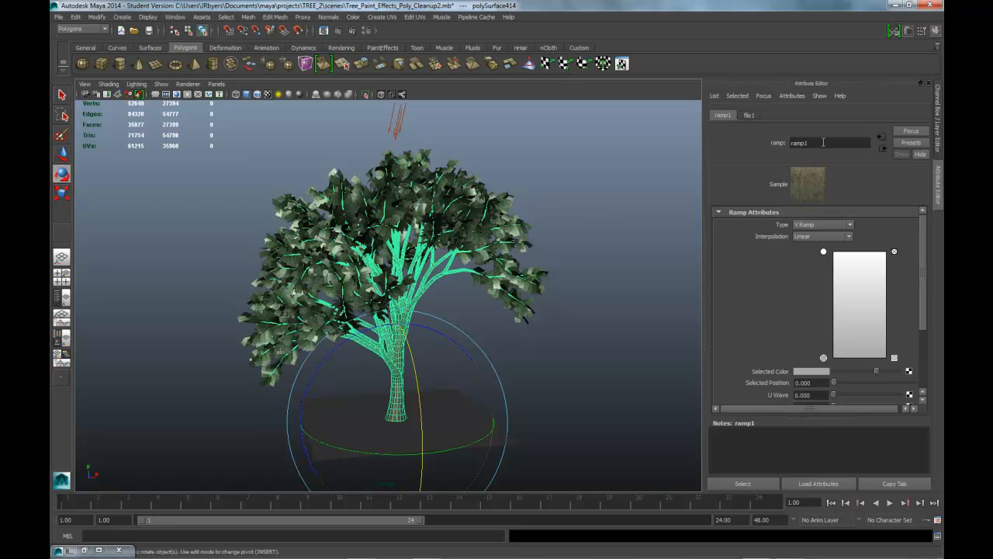
{"action": "left_click", "coordinate": [884, 150]}
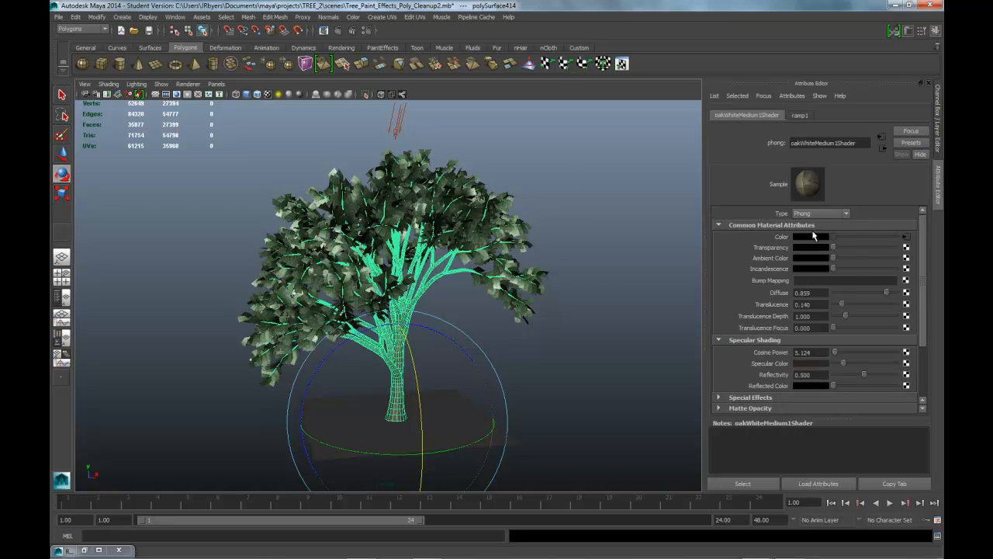
{"action": "right_click", "coordinate": [783, 241]}
{"action": "left_click", "coordinate": [797, 264]}
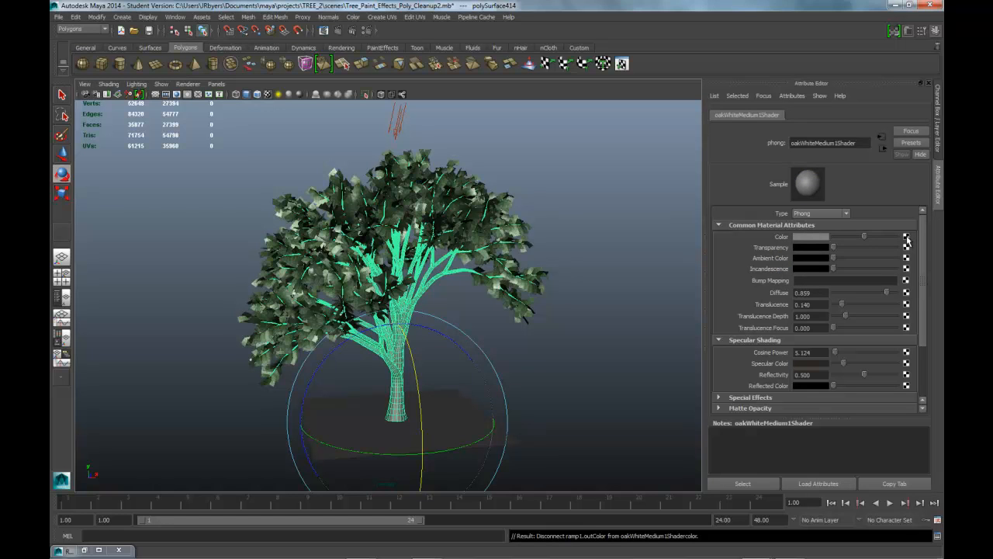
Map a new File texture to the Color attribute of the trunk's oakWhiteMedium1Shader material
{"action": "left_click", "coordinate": [907, 237]}
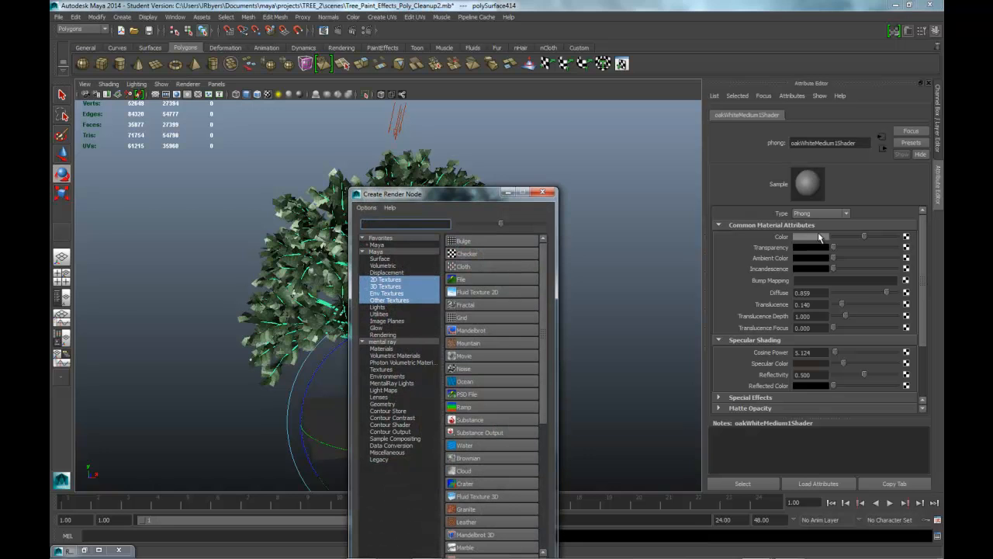
{"action": "right_click", "coordinate": [785, 236]}
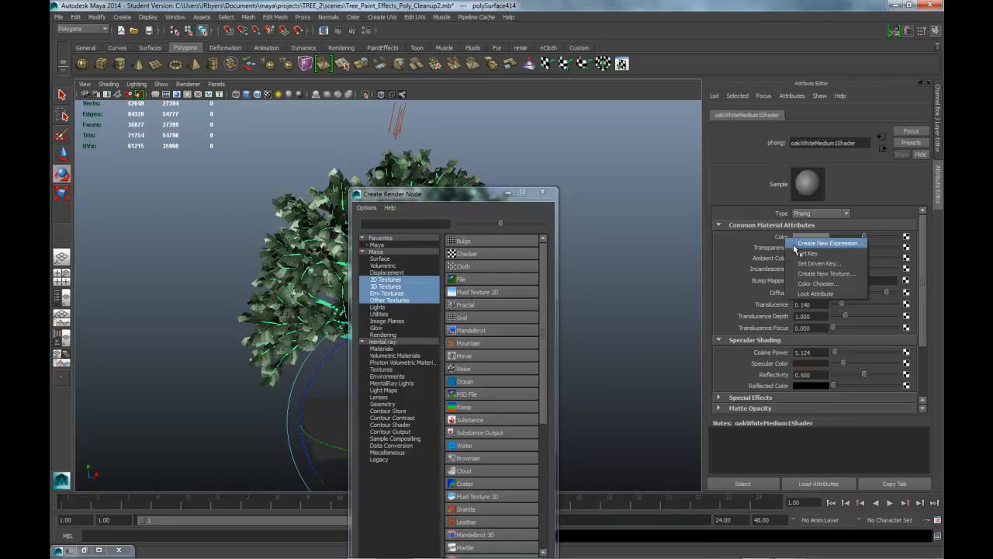
{"action": "left_click", "coordinate": [711, 266]}
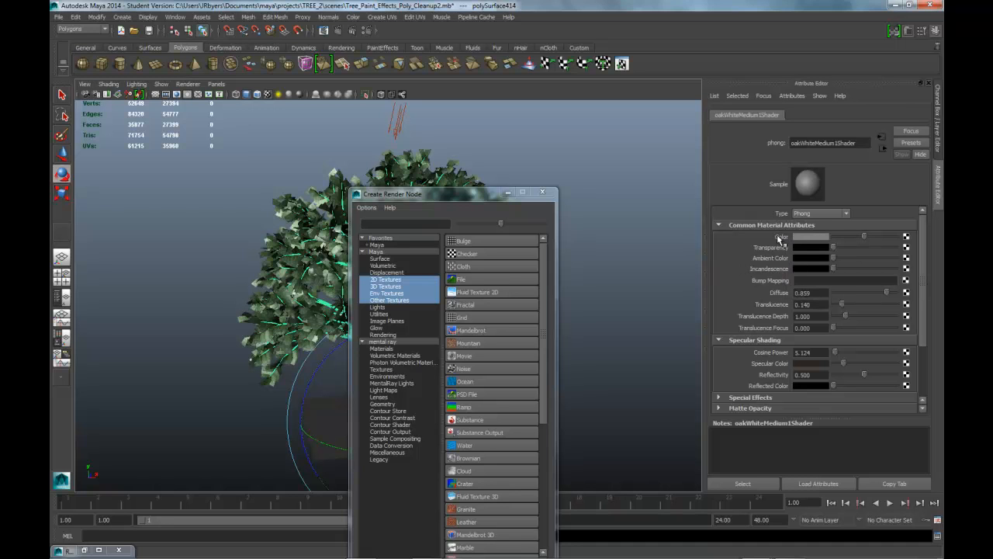
{"action": "left_click_drag", "start_coordinate": [484, 194], "coordinate": [507, 130]}
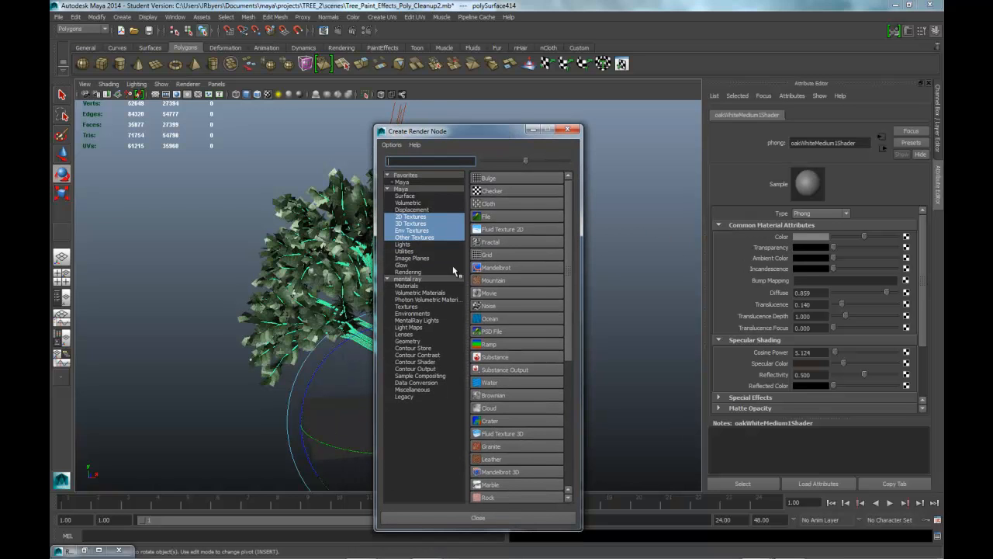
{"action": "left_click", "coordinate": [484, 217]}
Set the trunk color texture's filter type to Off and load 1_A_Bark_Color.jpg as its image
{"action": "left_click", "coordinate": [809, 225]}
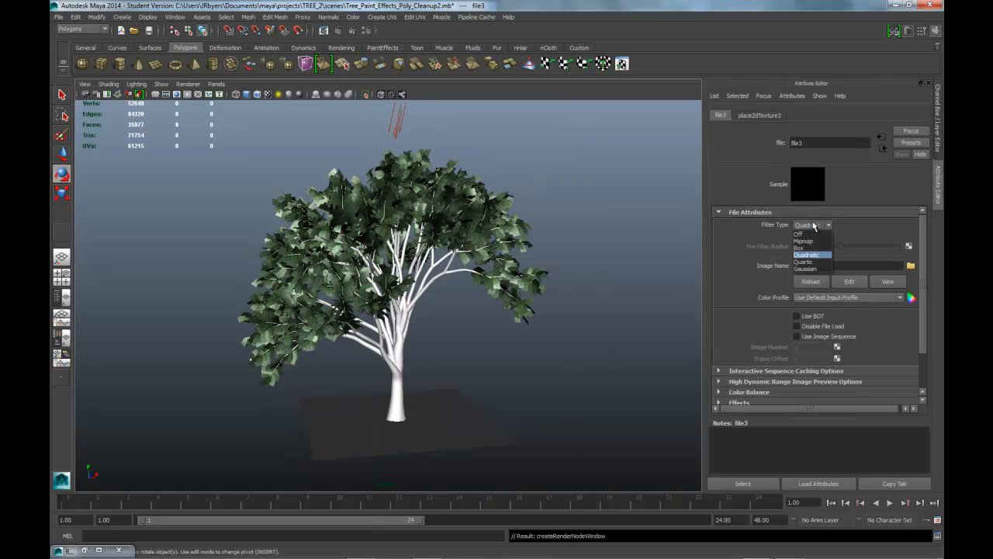
{"action": "left_click", "coordinate": [810, 234]}
{"action": "left_click", "coordinate": [911, 265]}
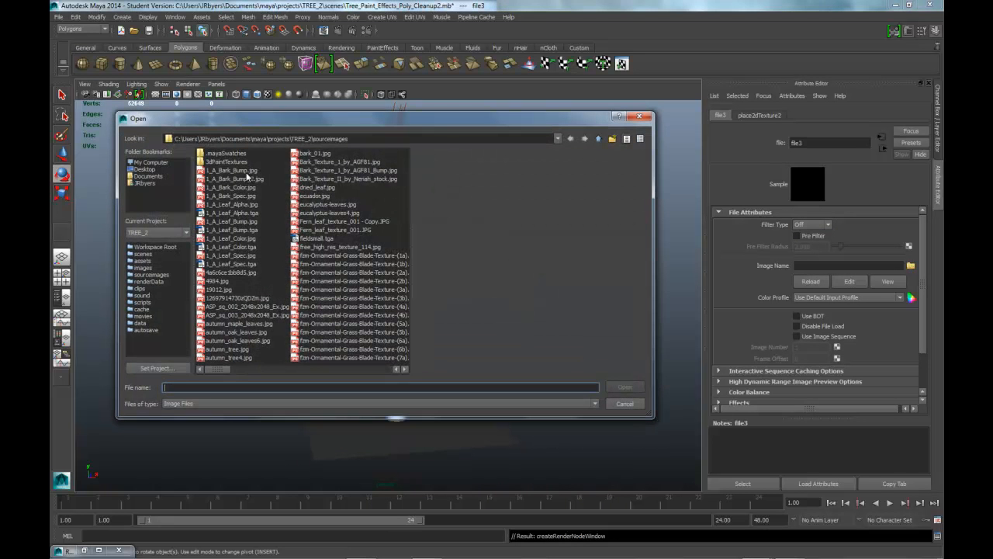
{"action": "left_click", "coordinate": [247, 190]}
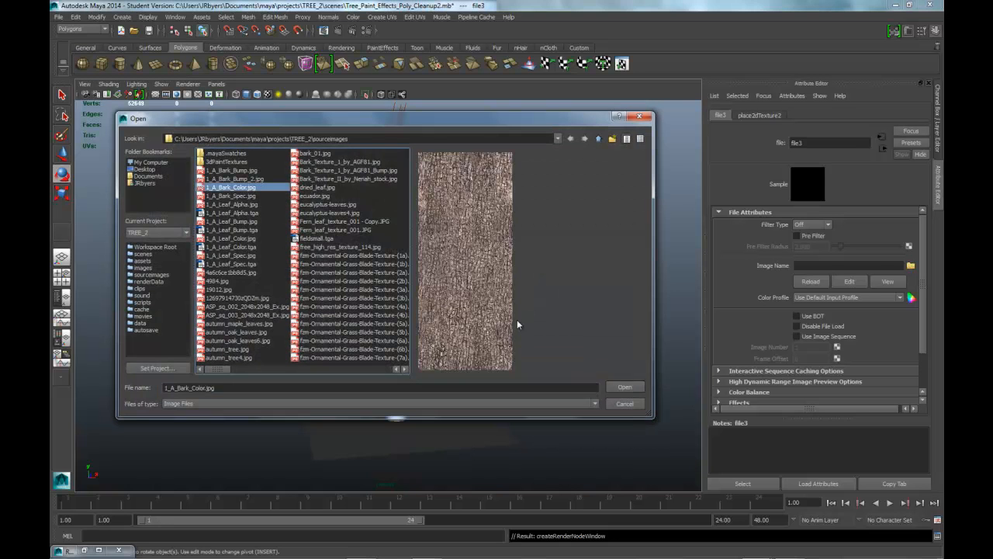
{"action": "left_click", "coordinate": [627, 386]}
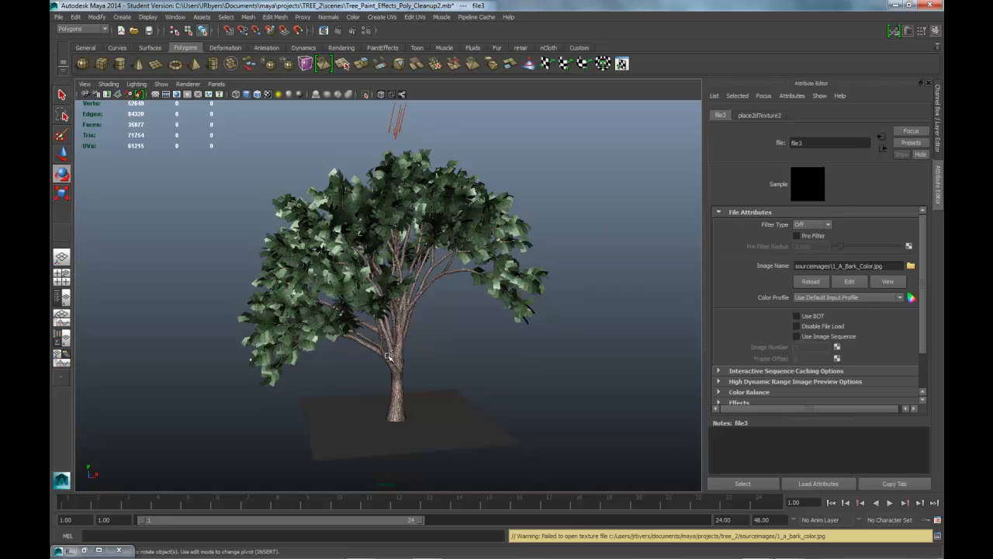
Map a File texture to the trunk material's Bump Mapping and open the bump node's file texture attributes
{"action": "left_click", "coordinate": [402, 349]}
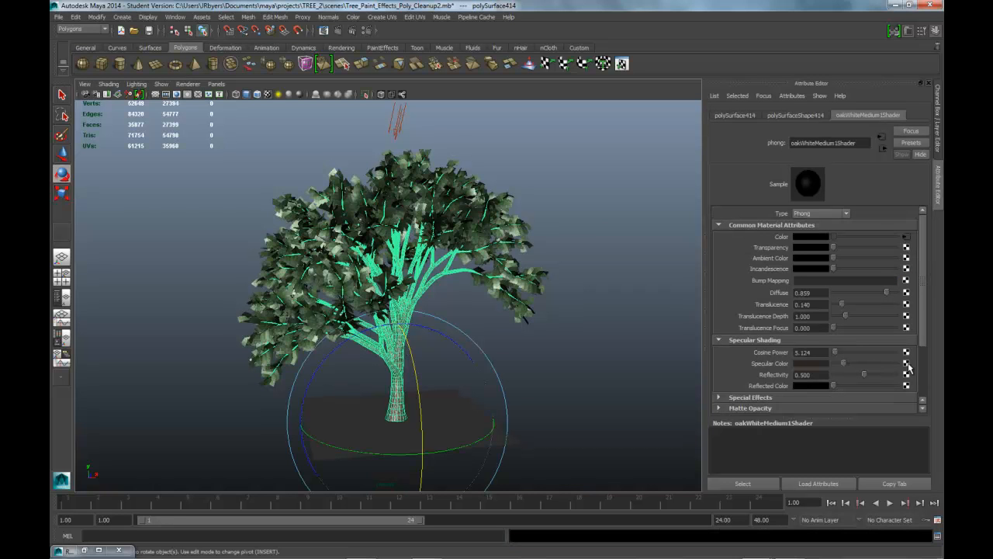
{"action": "left_click", "coordinate": [905, 282]}
{"action": "left_click", "coordinate": [497, 218]}
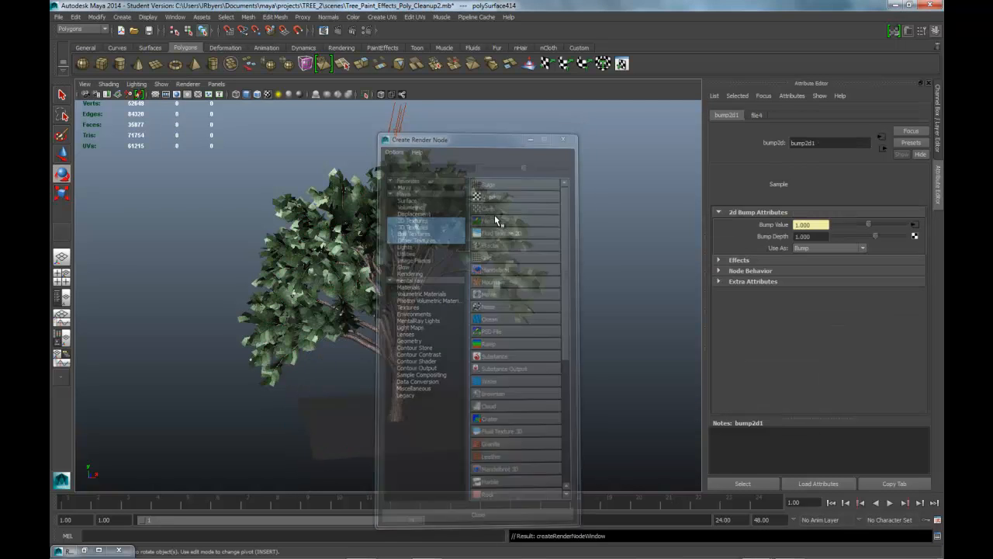
{"action": "left_click", "coordinate": [916, 228]}
Set the trunk bump texture's filter type to Off and load 1_A_Bark_Bump.jpg as its image
{"action": "left_click", "coordinate": [812, 225]}
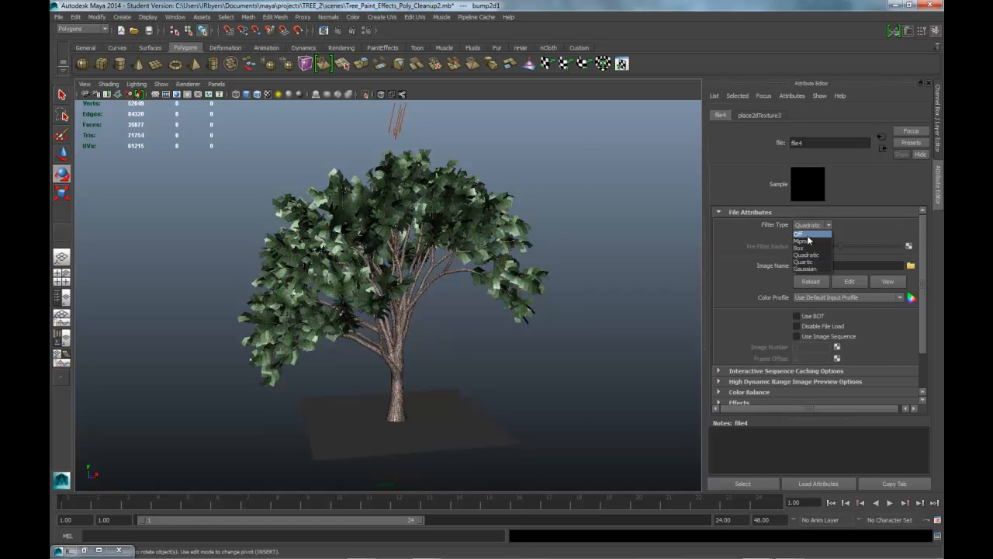
{"action": "left_click", "coordinate": [807, 235]}
{"action": "left_click", "coordinate": [911, 265]}
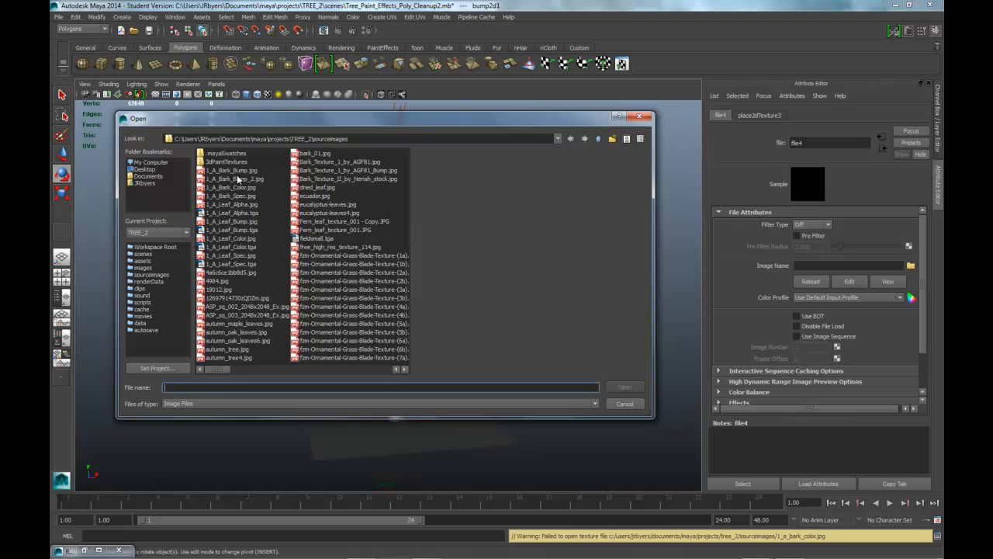
{"action": "left_click", "coordinate": [240, 170]}
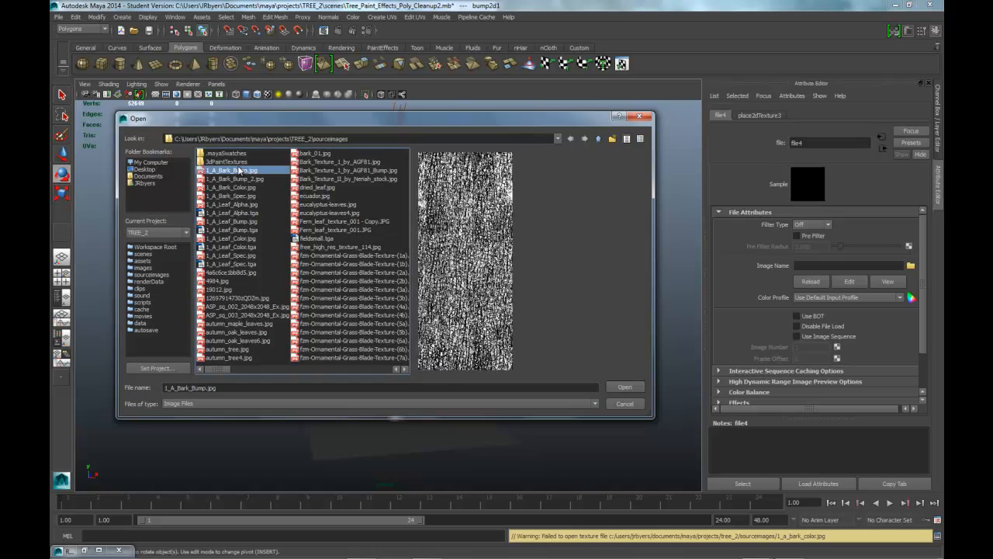
{"action": "left_click", "coordinate": [625, 386]}
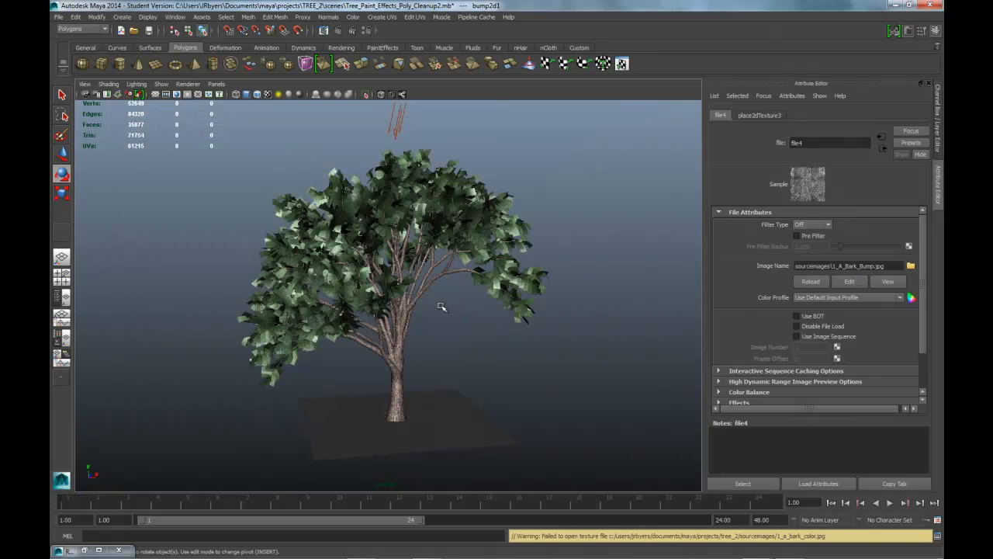
Return to the trunk's oakWhiteMedium1Shader material and map a File texture to its Specular Color
{"action": "left_click", "coordinate": [883, 147]}
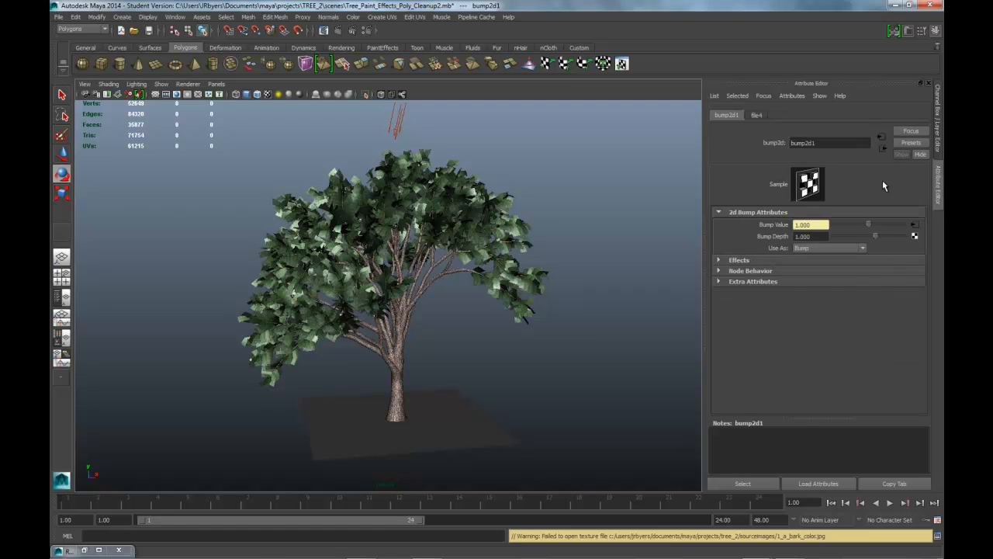
{"action": "left_click", "coordinate": [882, 148]}
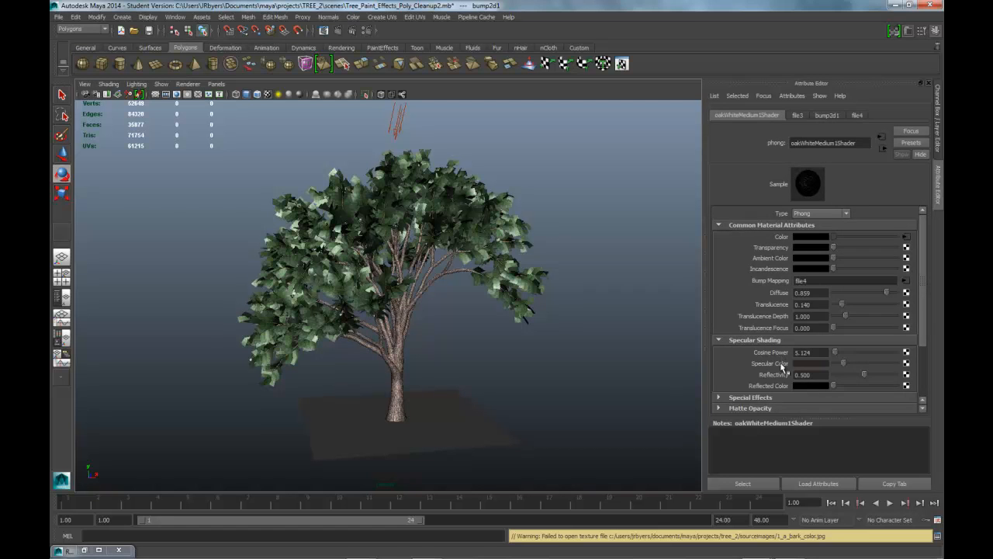
{"action": "left_click", "coordinate": [906, 364]}
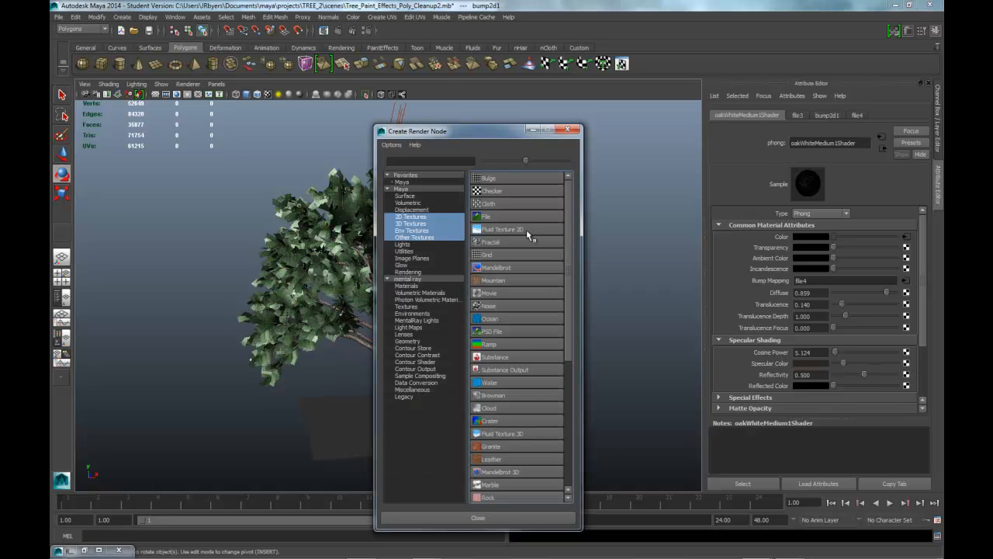
{"action": "left_click", "coordinate": [510, 219]}
Set the trunk specular texture's filter type to Off and load 1_A_Bark_Spec.jpg as its image
{"action": "left_click", "coordinate": [815, 225]}
{"action": "left_click", "coordinate": [799, 233]}
{"action": "left_click", "coordinate": [911, 266]}
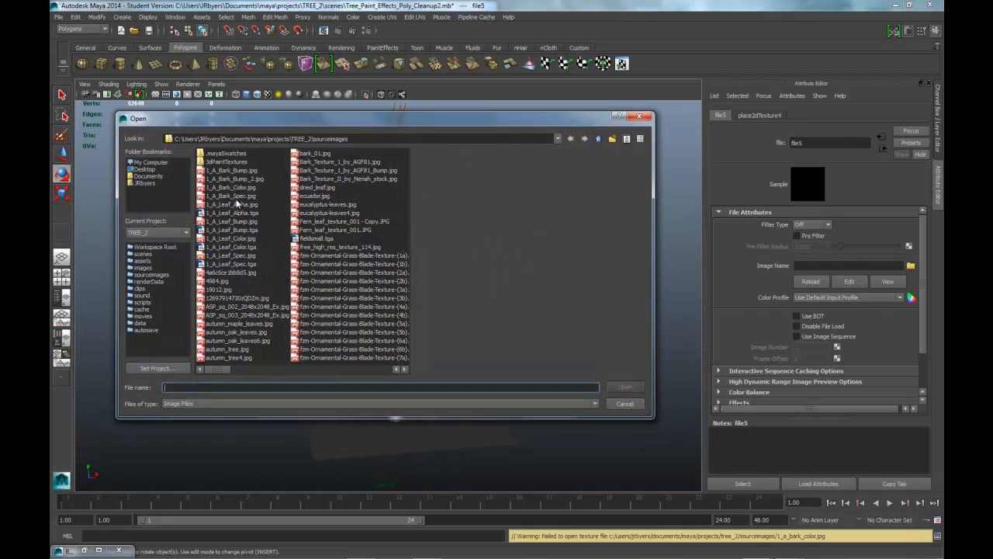
{"action": "left_click", "coordinate": [237, 197]}
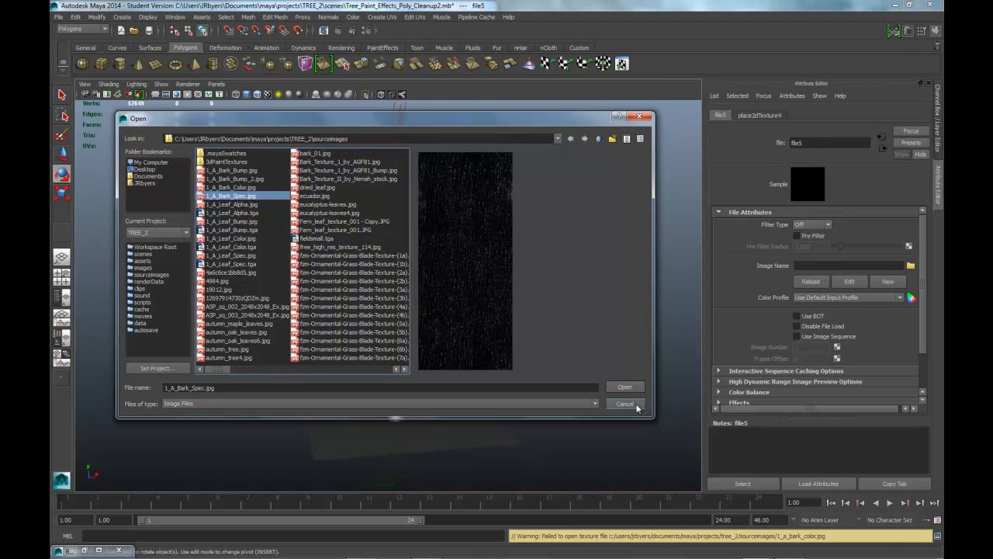
{"action": "left_click", "coordinate": [625, 387]}
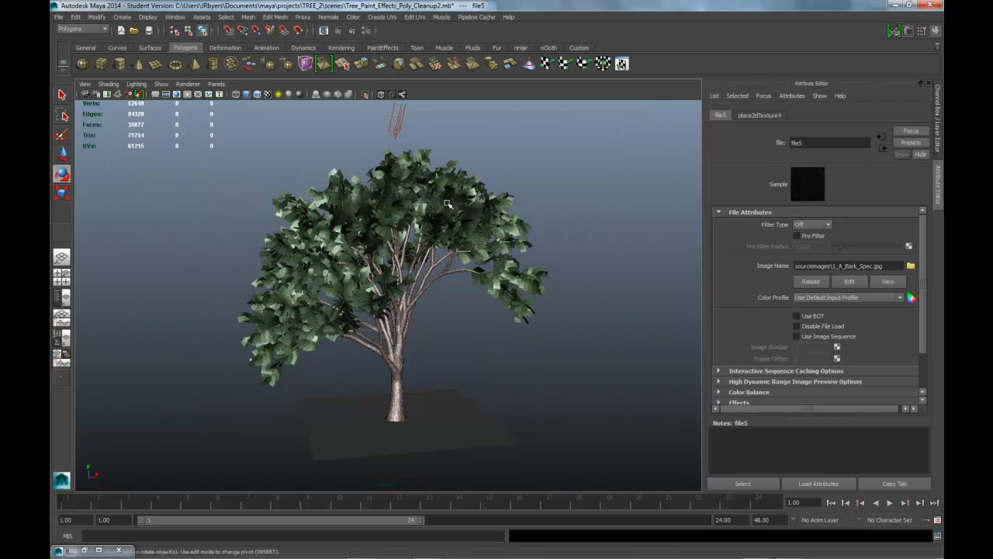
Select the leaves and break the ramp2 connection on the Color attribute of the oakWhiteMedium1LeafShader material
{"action": "left_click", "coordinate": [450, 204]}
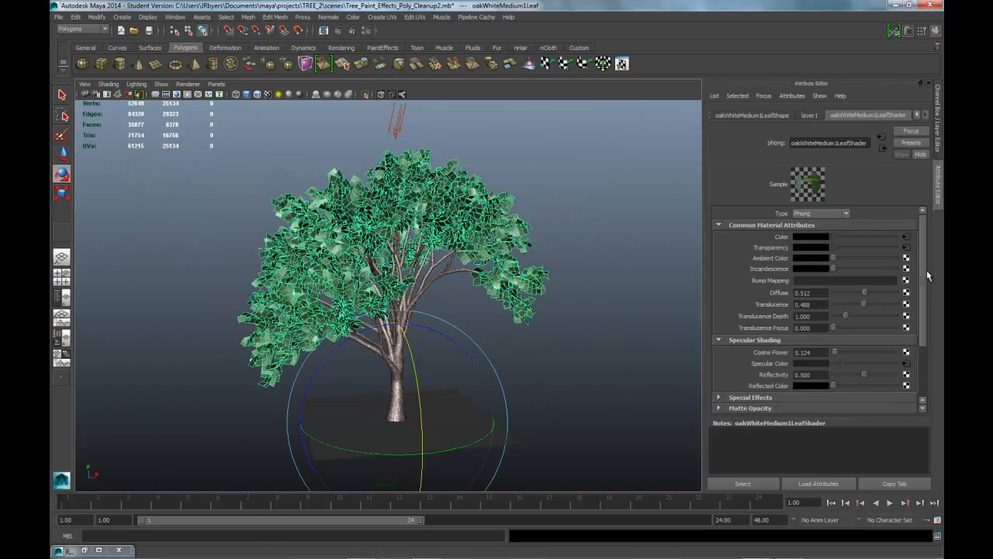
{"action": "left_click", "coordinate": [907, 238]}
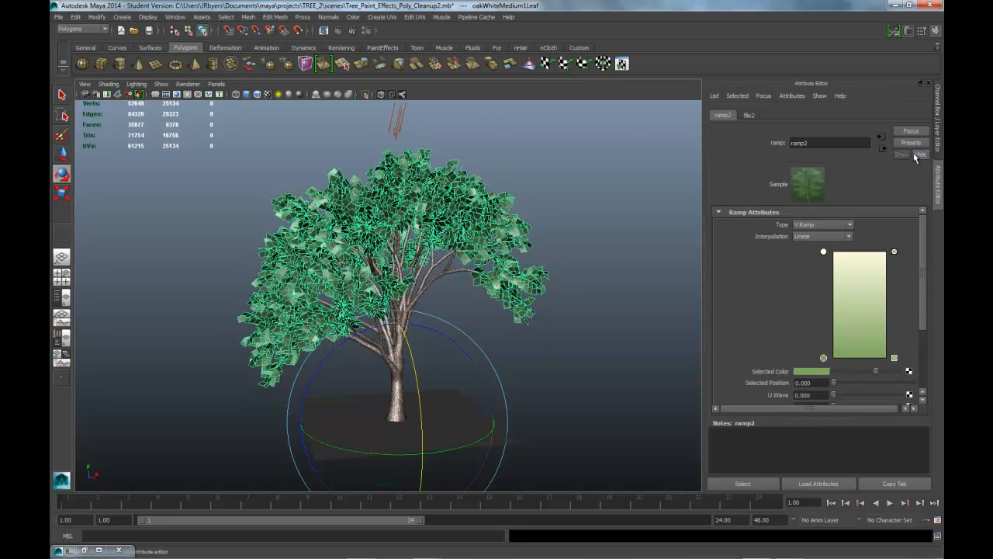
{"action": "left_click", "coordinate": [884, 148]}
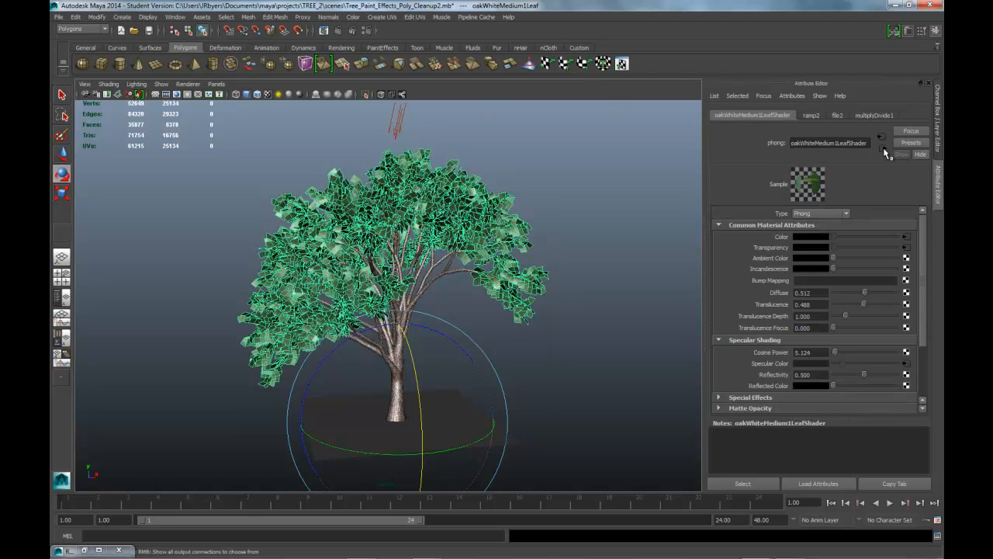
{"action": "right_click", "coordinate": [781, 238]}
{"action": "left_click", "coordinate": [794, 263]}
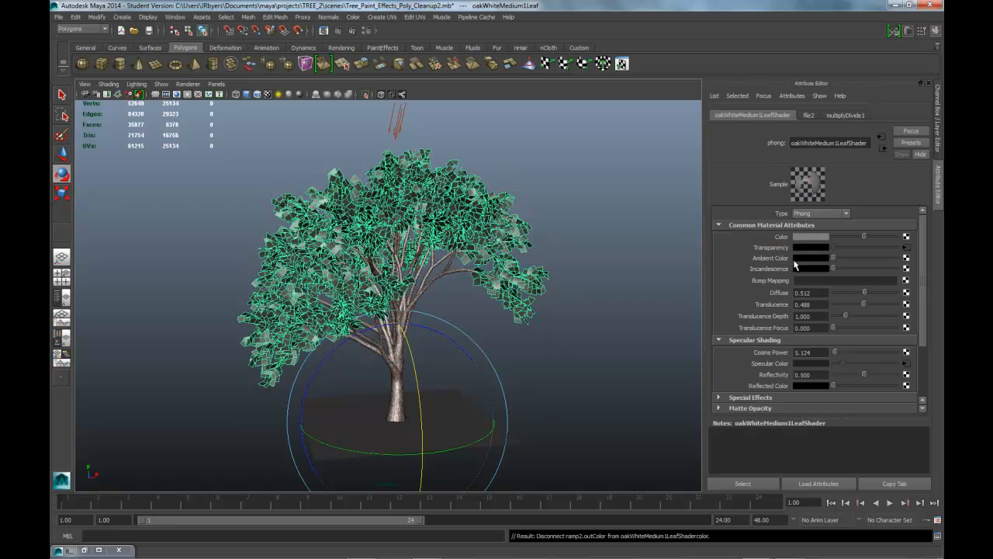
Break the connections on the leaf material's Transparency and Specular Color attributes
{"action": "right_click", "coordinate": [784, 250]}
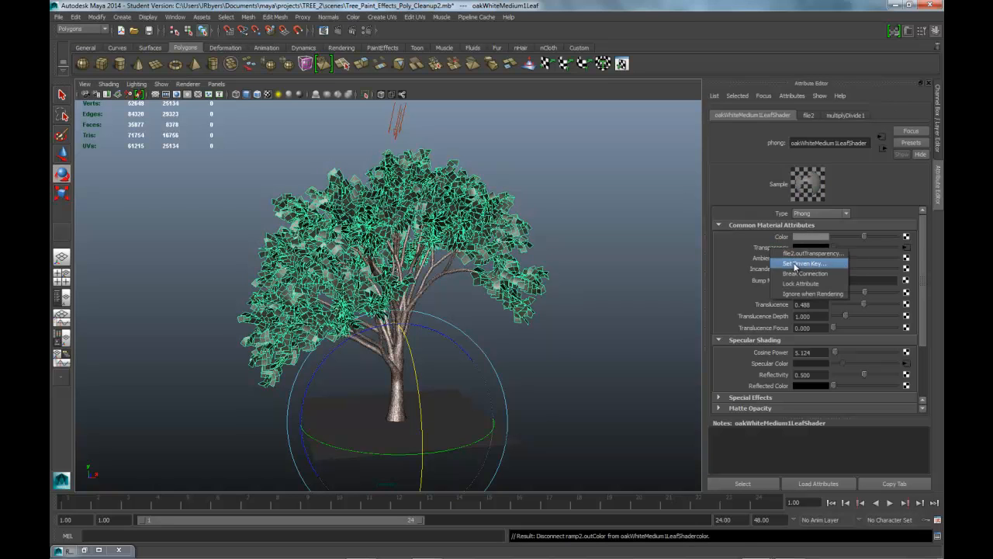
{"action": "left_click", "coordinate": [799, 273]}
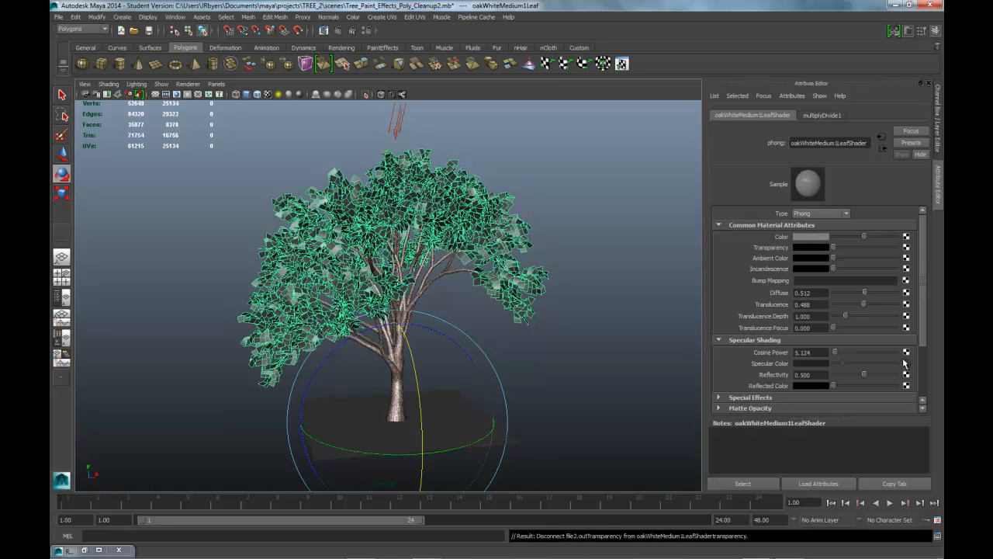
{"action": "right_click", "coordinate": [769, 367]}
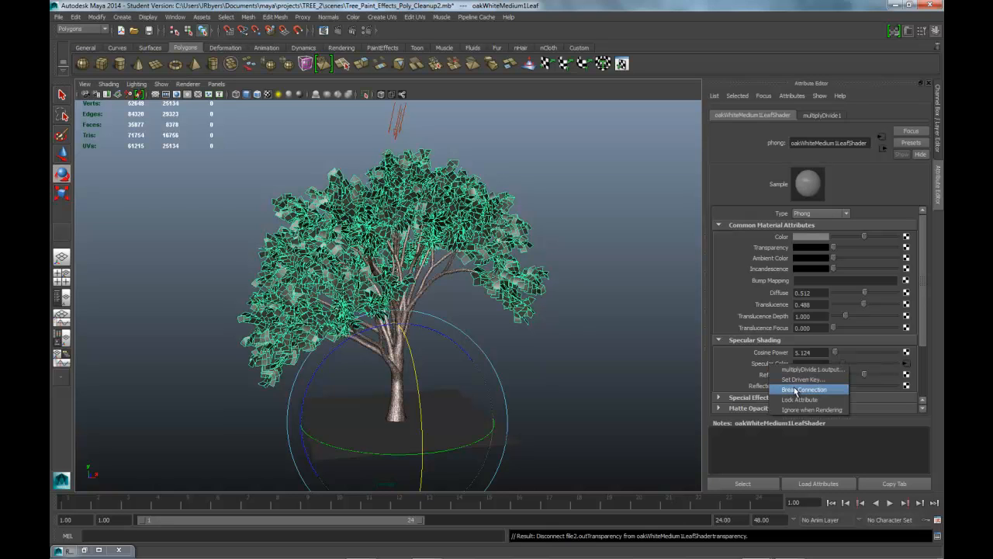
{"action": "left_click", "coordinate": [797, 388]}
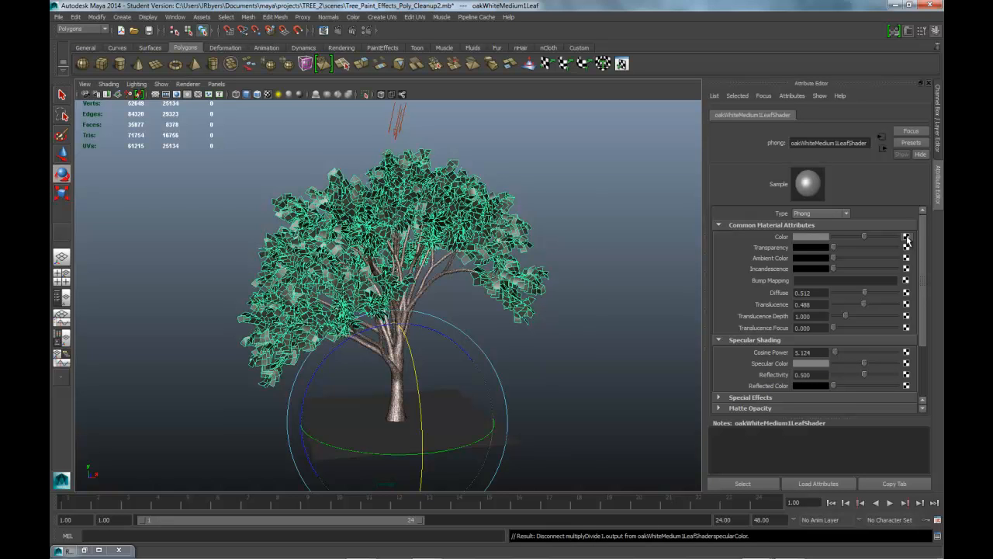
Map a File texture with filter type Off to the leaf material's Color and load 1_A_Leaf_Color.jpg
{"action": "left_click", "coordinate": [906, 237]}
{"action": "left_click", "coordinate": [501, 217]}
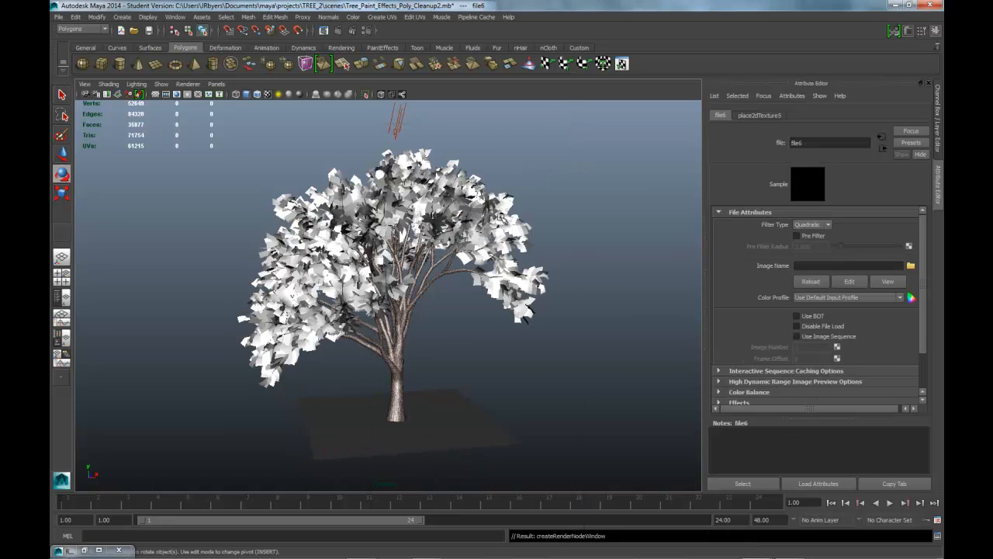
{"action": "left_click", "coordinate": [808, 224]}
{"action": "left_click", "coordinate": [804, 235]}
{"action": "left_click", "coordinate": [910, 265]}
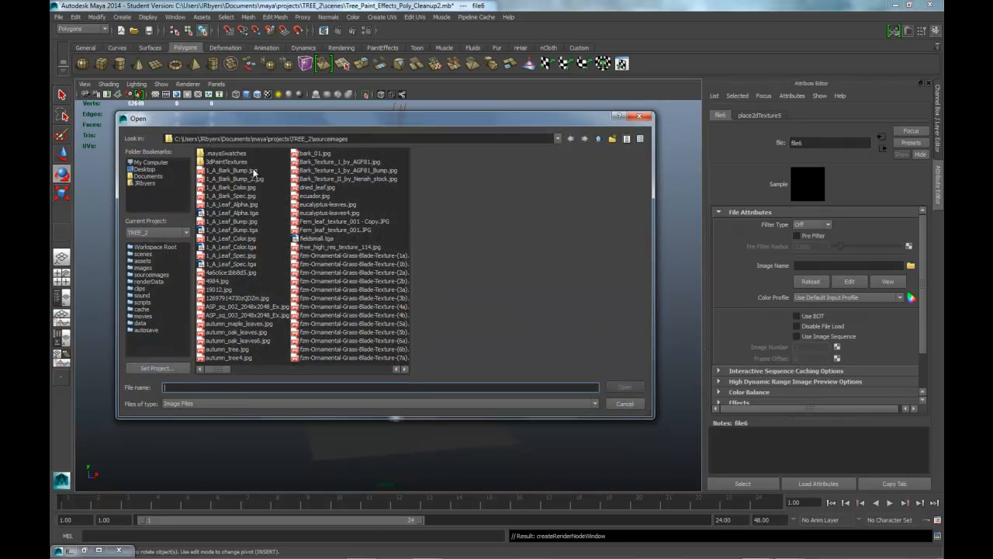
{"action": "left_click", "coordinate": [235, 238]}
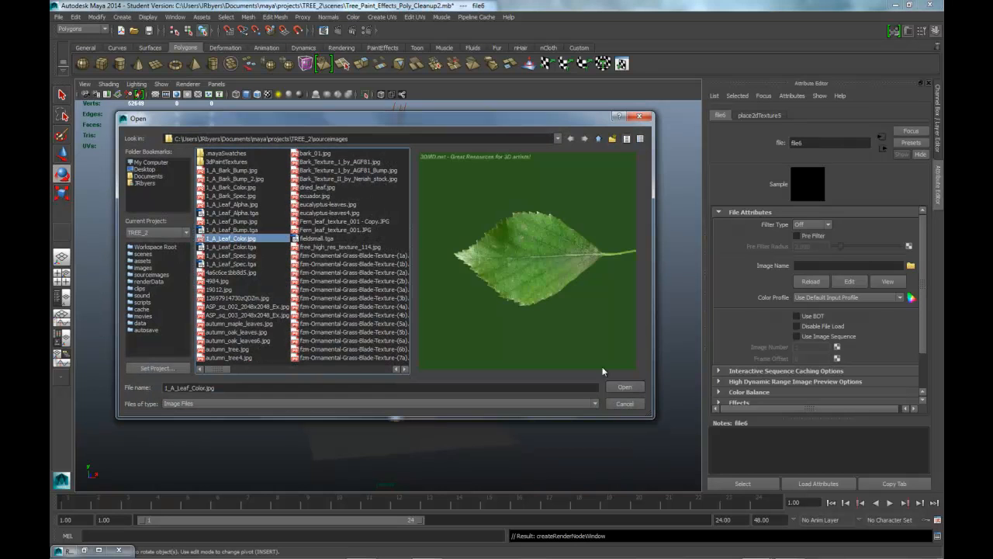
{"action": "left_click", "coordinate": [625, 386]}
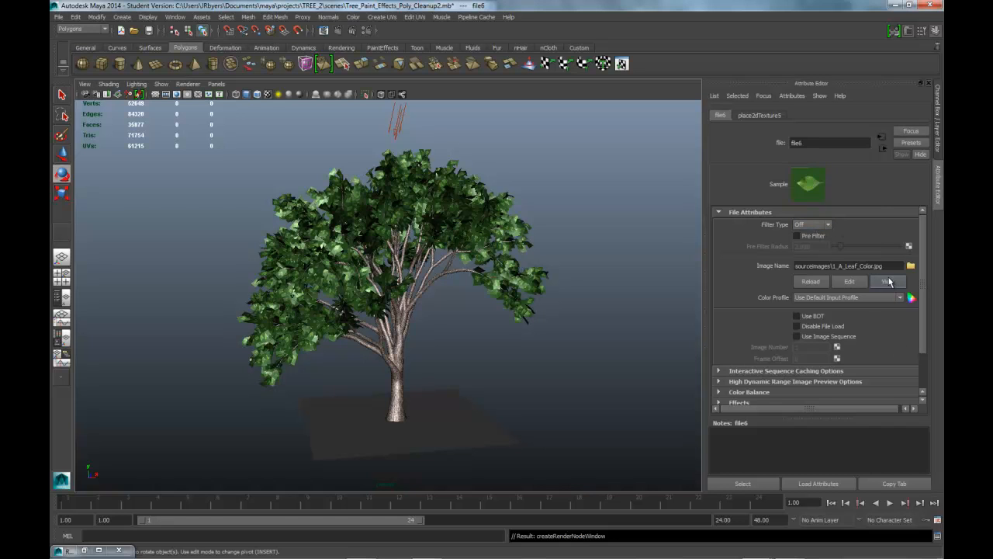
Map a File texture with filter type Off to the leaf material's Transparency and load 1_A_Leaf_Alpha.jpg
{"action": "left_click", "coordinate": [883, 148]}
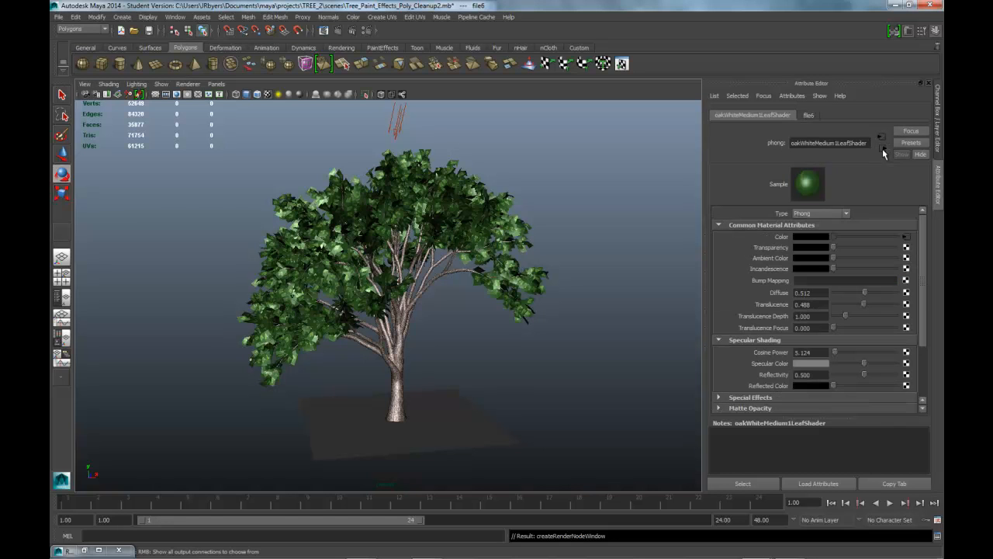
{"action": "left_click", "coordinate": [906, 247]}
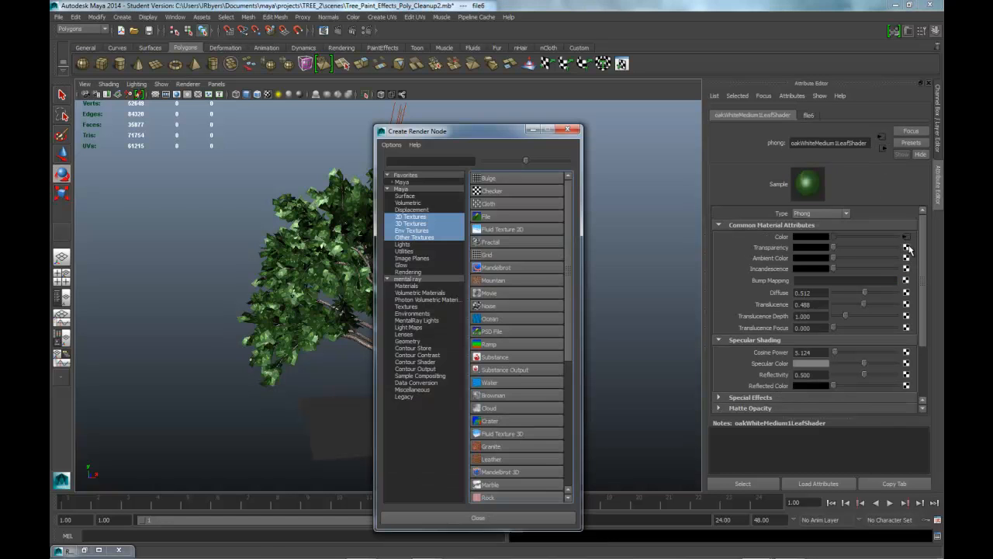
{"action": "left_click", "coordinate": [506, 215]}
{"action": "left_click", "coordinate": [806, 224]}
{"action": "left_click", "coordinate": [807, 232]}
{"action": "left_click", "coordinate": [910, 265]}
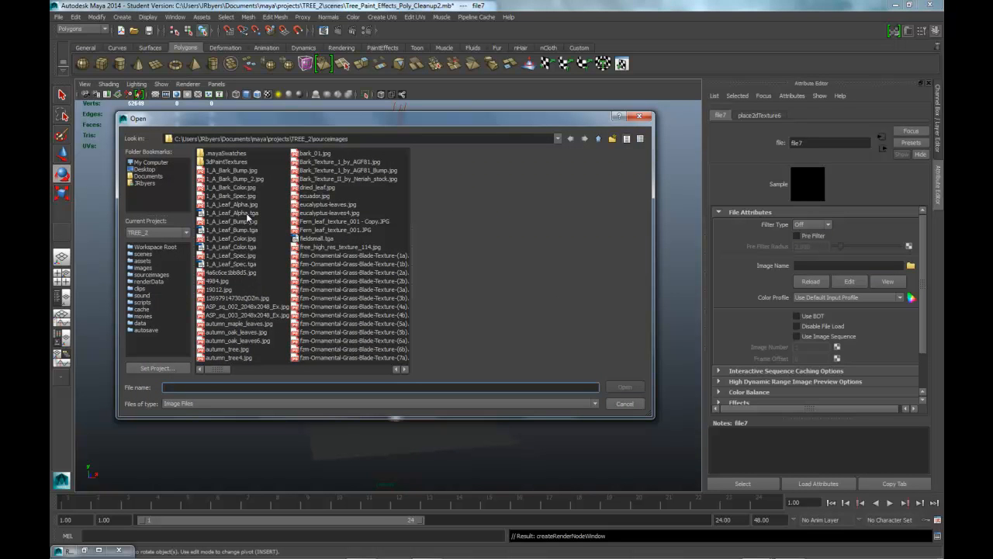
{"action": "left_click", "coordinate": [245, 205]}
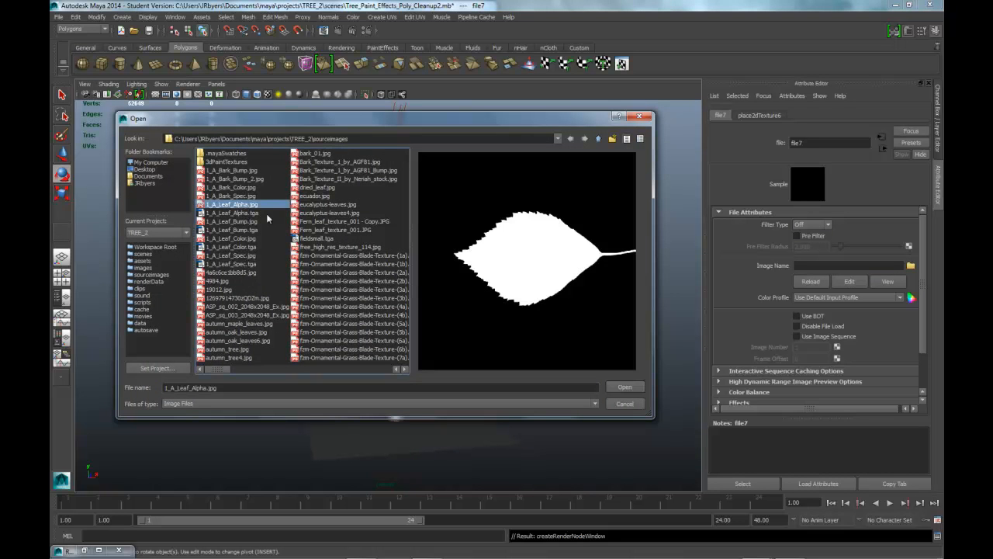
{"action": "left_click", "coordinate": [625, 387]}
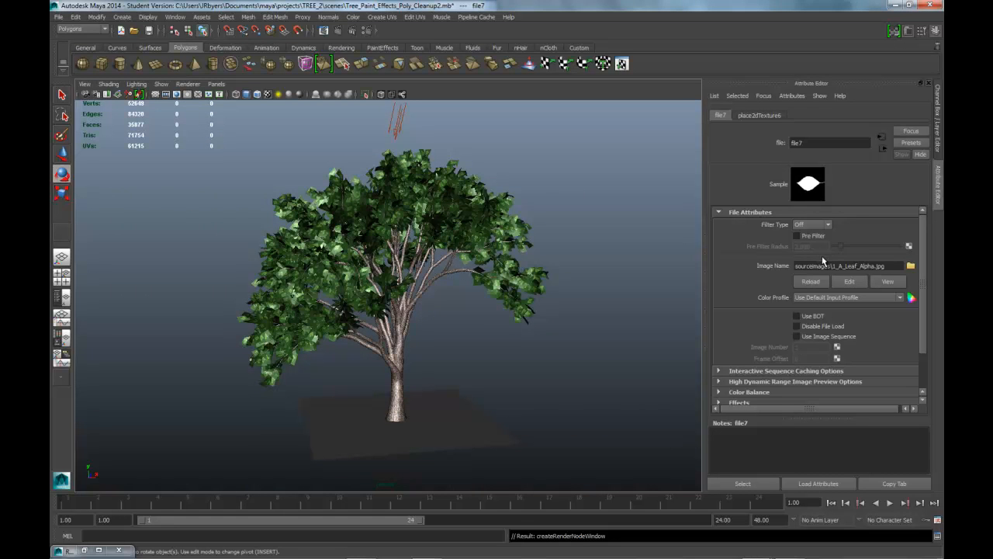
Map a File texture with filter type Off to the leaf material's Bump Mapping and load 1_A_Leaf_Bump.jpg
{"action": "left_click", "coordinate": [883, 147]}
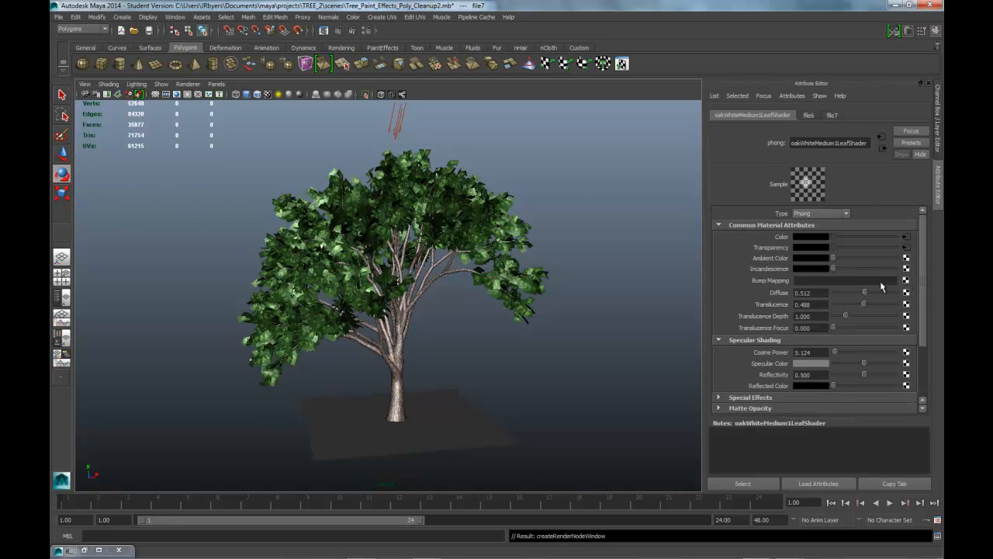
{"action": "left_click", "coordinate": [905, 281]}
{"action": "left_click", "coordinate": [500, 215]}
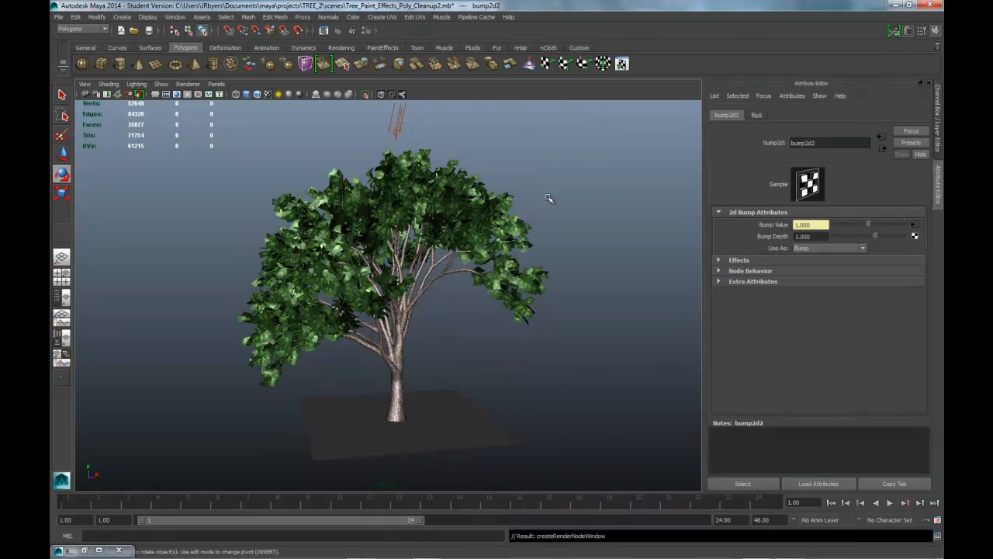
{"action": "left_click", "coordinate": [915, 224]}
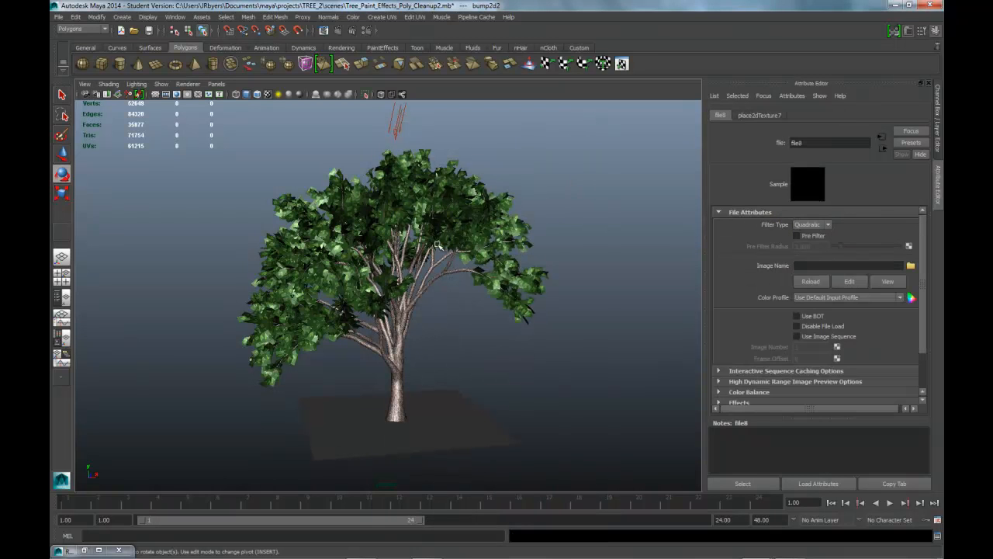
{"action": "left_click", "coordinate": [811, 224]}
{"action": "left_click", "coordinate": [807, 231]}
{"action": "left_click", "coordinate": [913, 265]}
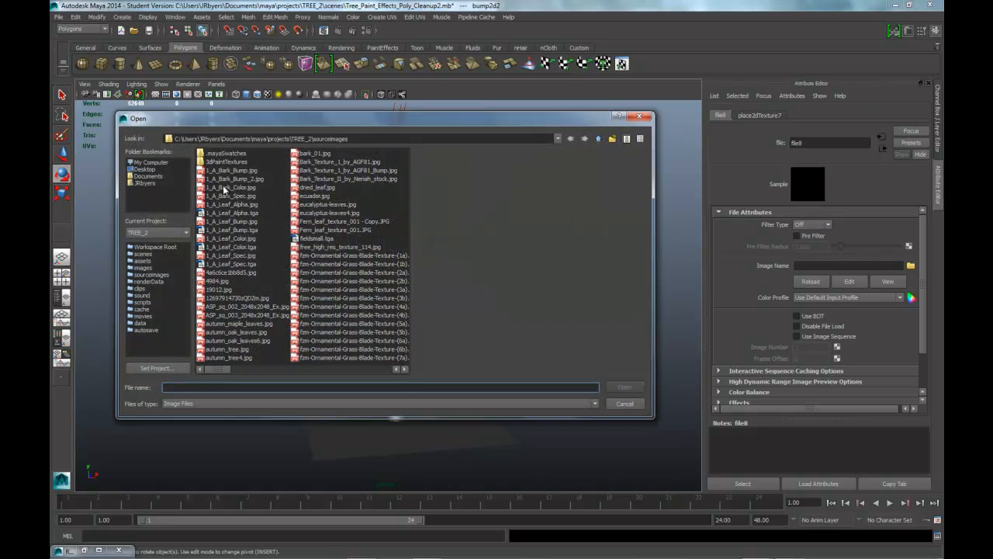
{"action": "left_click", "coordinate": [242, 222]}
{"action": "left_click", "coordinate": [624, 386]}
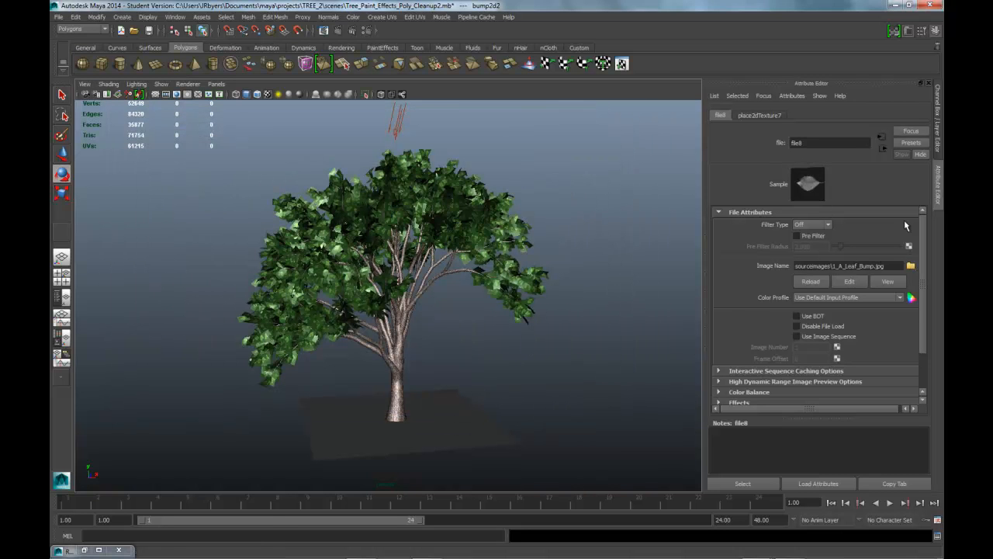
Map a File texture with filter type Off to the leaf material's Specular Color and load 1_A_Leaf_Spec.jpg
{"action": "left_click", "coordinate": [883, 147]}
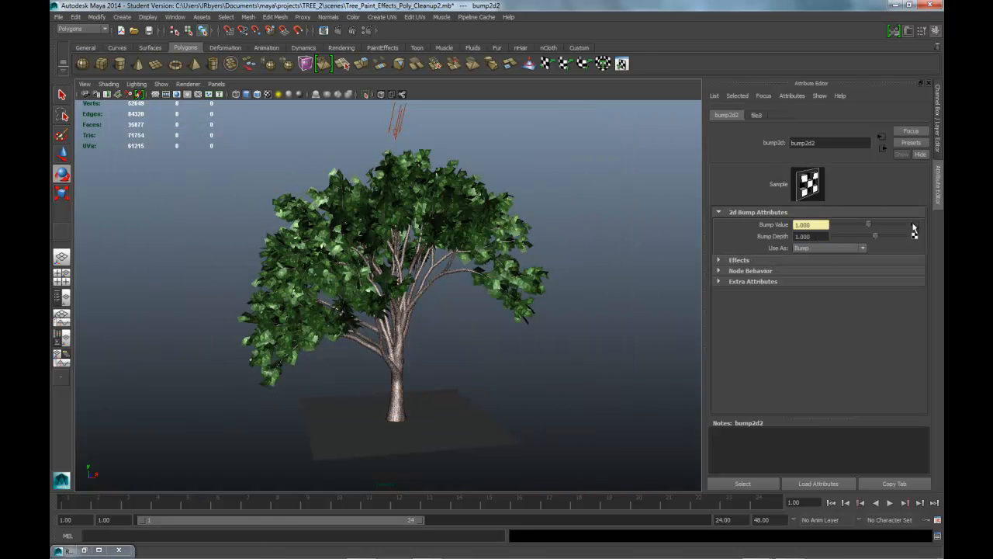
{"action": "left_click", "coordinate": [883, 148]}
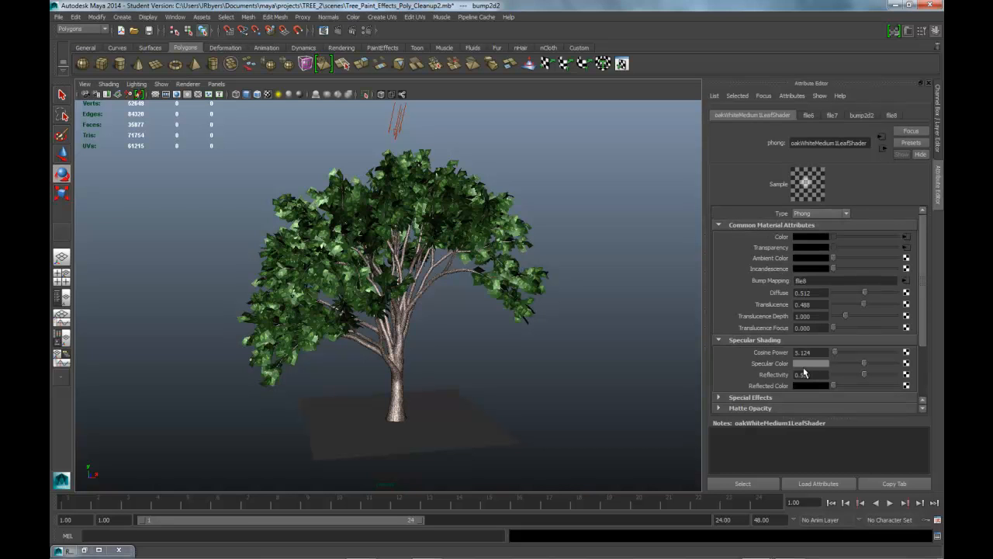
{"action": "left_click", "coordinate": [906, 364]}
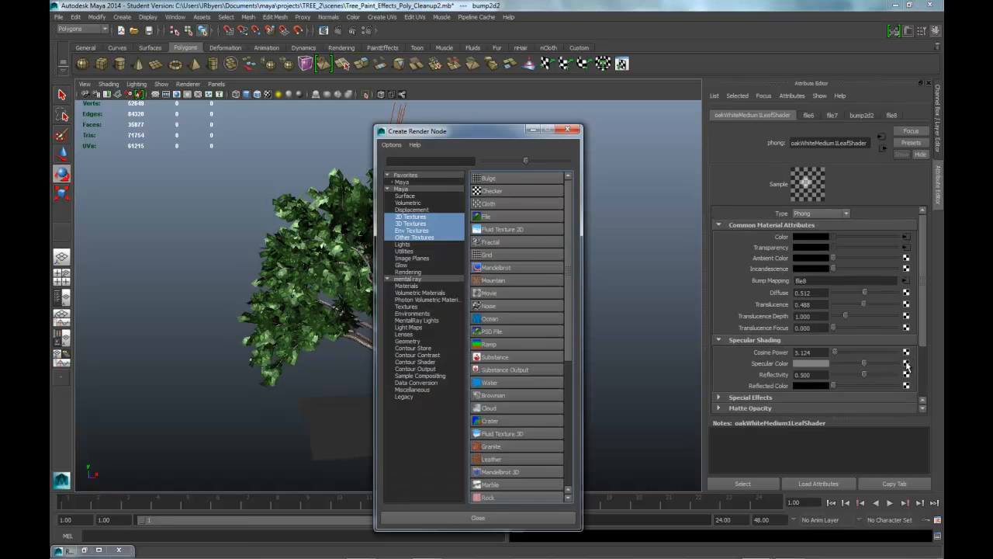
{"action": "left_click", "coordinate": [503, 215]}
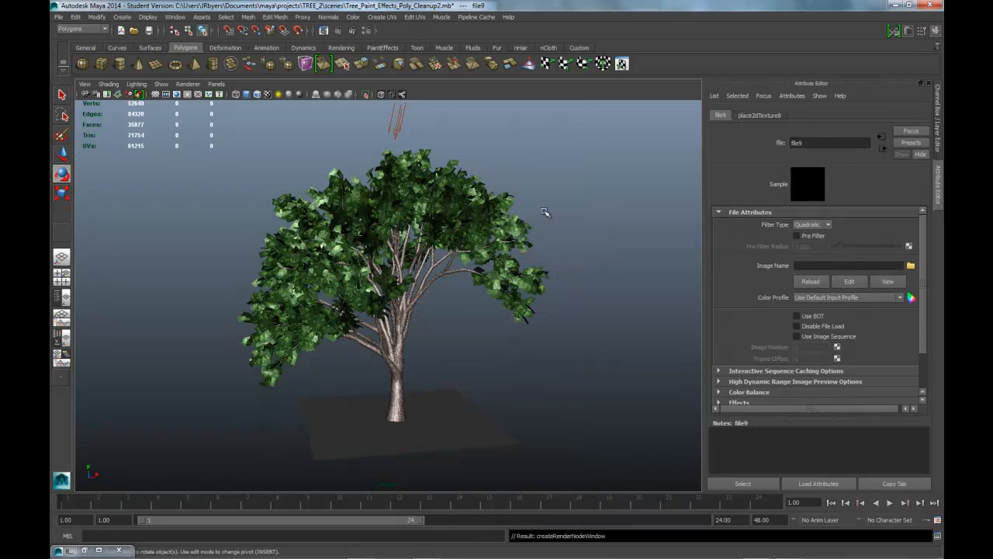
{"action": "left_click", "coordinate": [811, 225]}
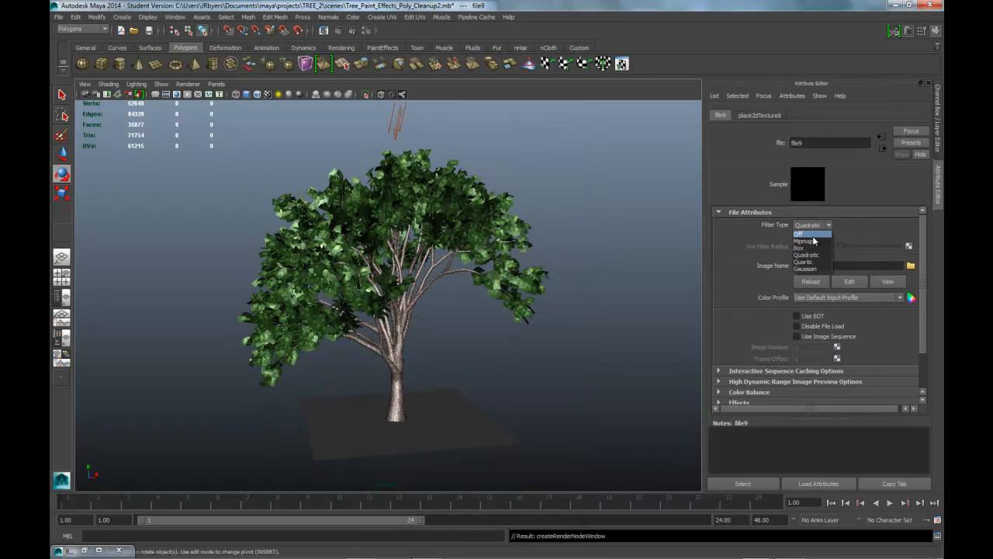
{"action": "left_click", "coordinate": [807, 234]}
{"action": "left_click", "coordinate": [910, 266]}
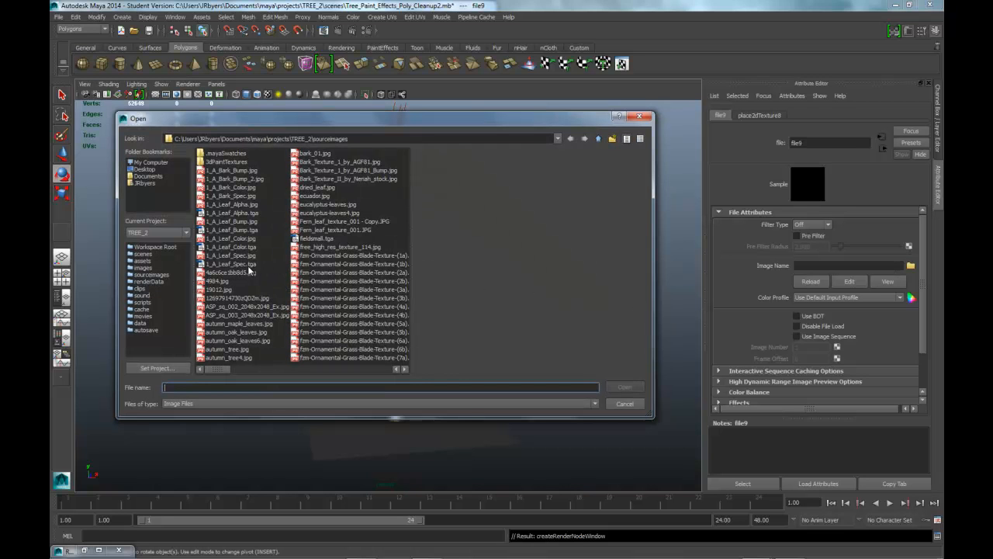
{"action": "left_click", "coordinate": [246, 256]}
{"action": "left_click", "coordinate": [624, 388]}
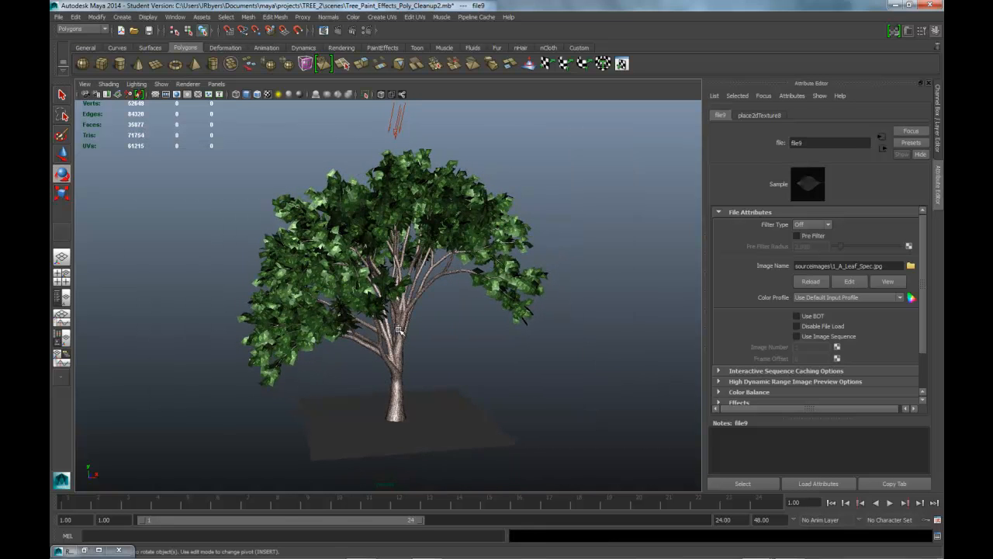
Display the resolution gate, frame the whole tree inside it and render the perspective view with mental ray
{"action": "left_click_drag", "start_coordinate": [432, 333], "coordinate": [431, 279], "text": "alt"}
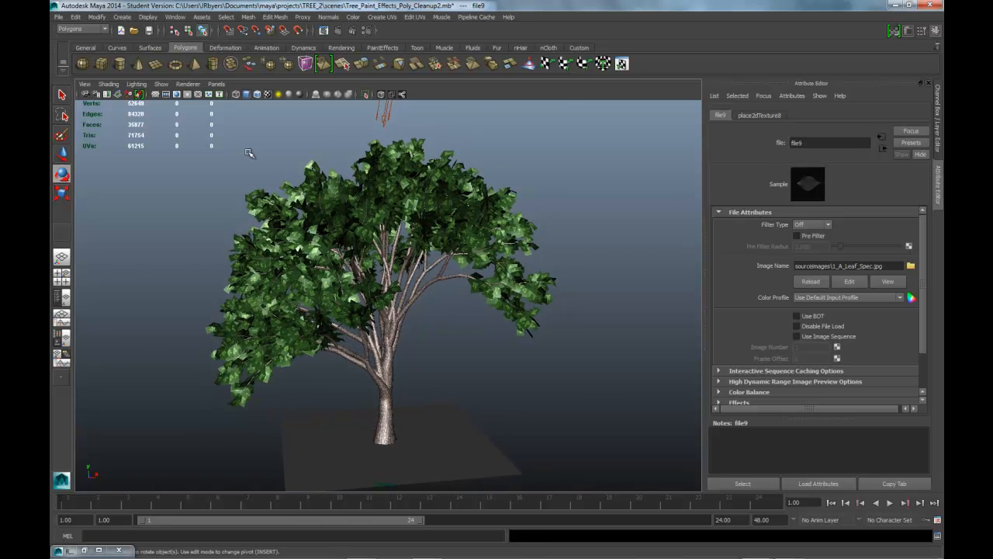
{"action": "left_click", "coordinate": [177, 95]}
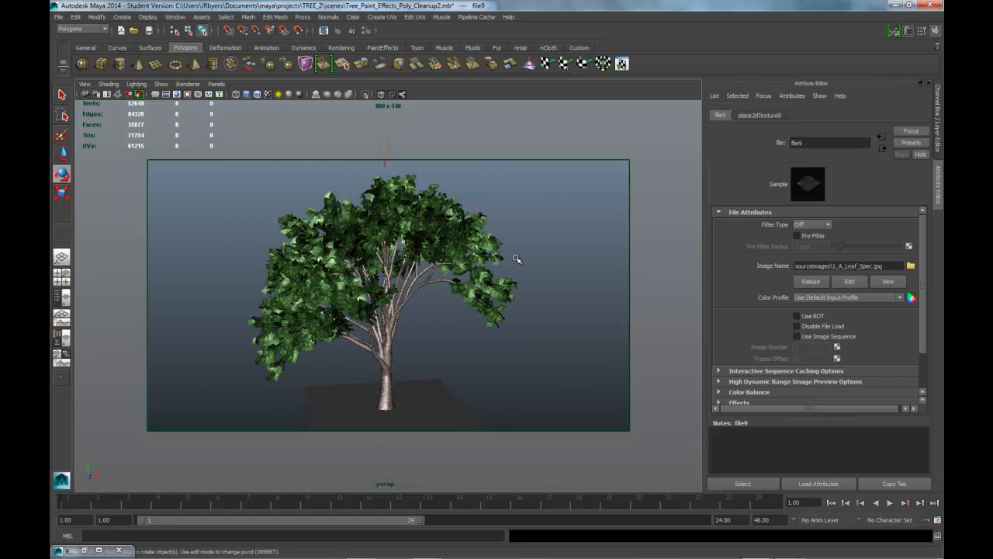
{"action": "mouse_move", "coordinate": [523, 260]}
{"action": "left_mouse_down", "text": "alt"}
{"action": "mouse_move", "coordinate": [539, 263]}
{"action": "mouse_move", "coordinate": [532, 257]}
{"action": "left_mouse_up", "text": "alt"}
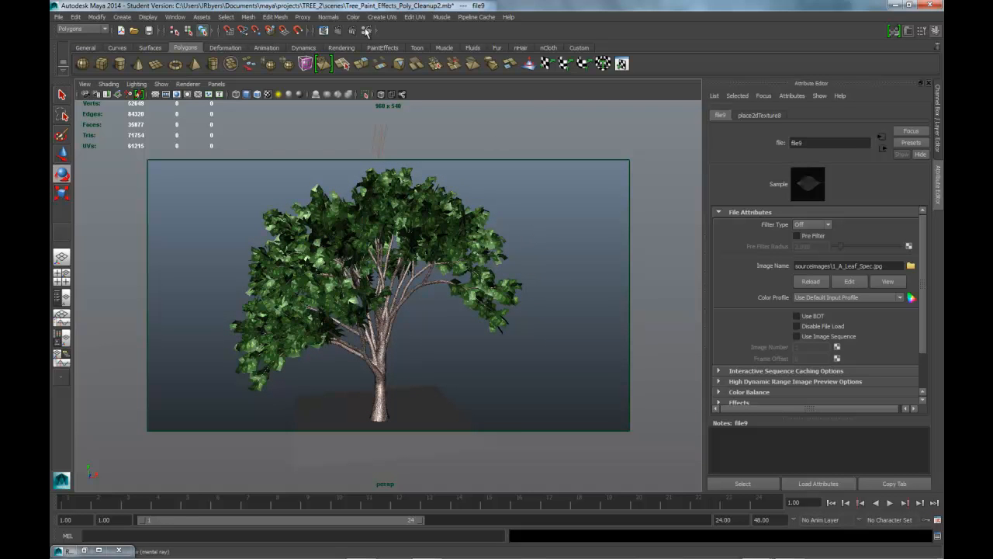
{"action": "left_click", "coordinate": [338, 32]}
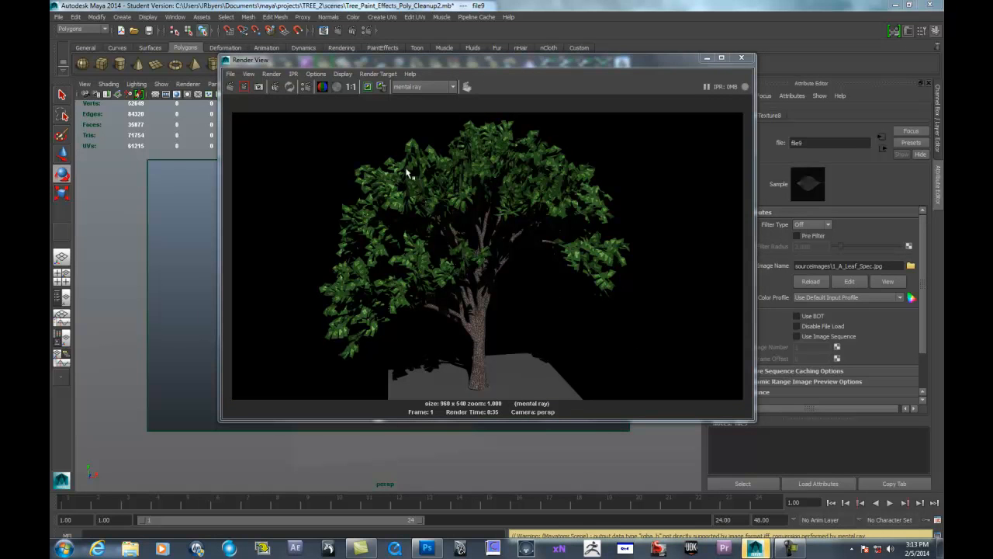
Keep the rendered tree image in the Render View and minimize its window
{"action": "left_click_drag", "start_coordinate": [395, 61], "coordinate": [376, 42]}
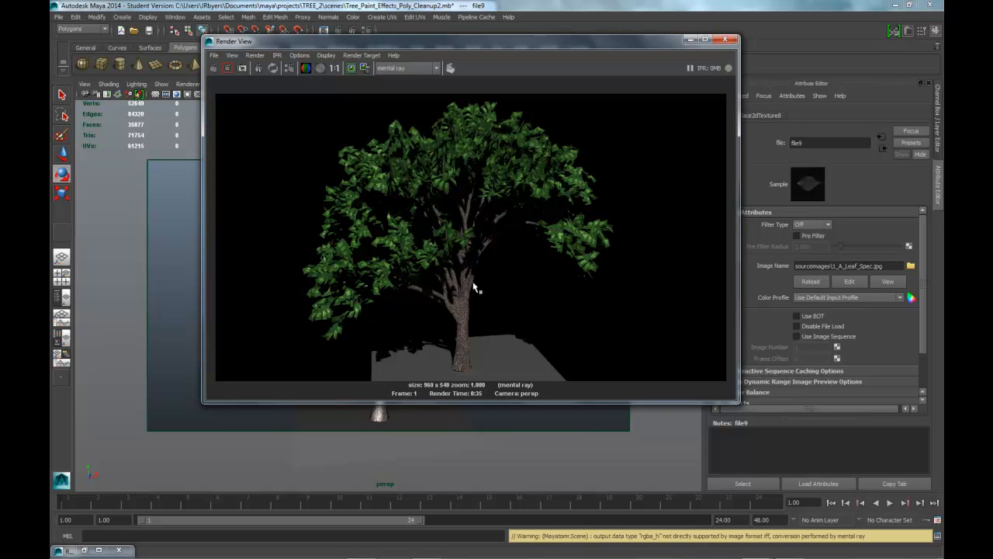
{"action": "left_click", "coordinate": [351, 68]}
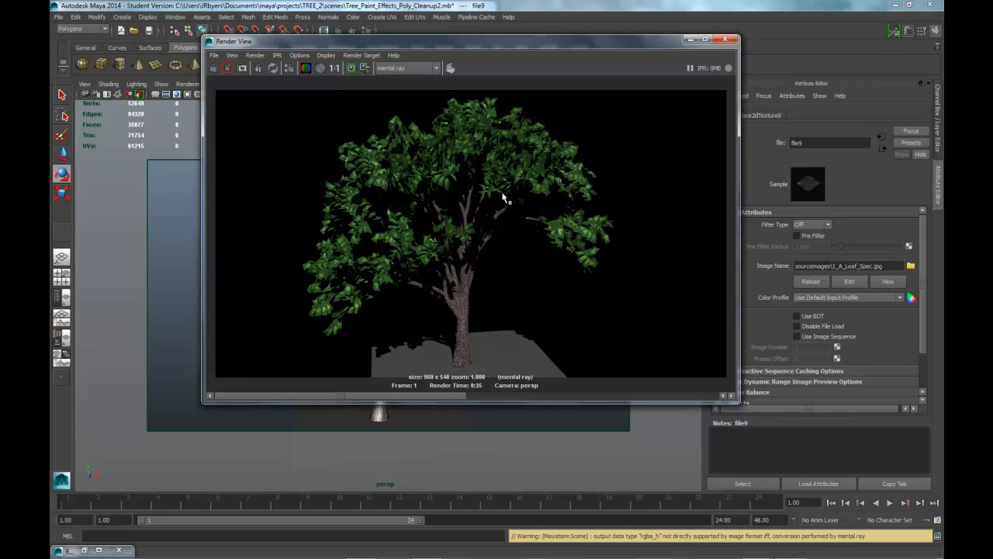
{"action": "left_click", "coordinate": [689, 41]}
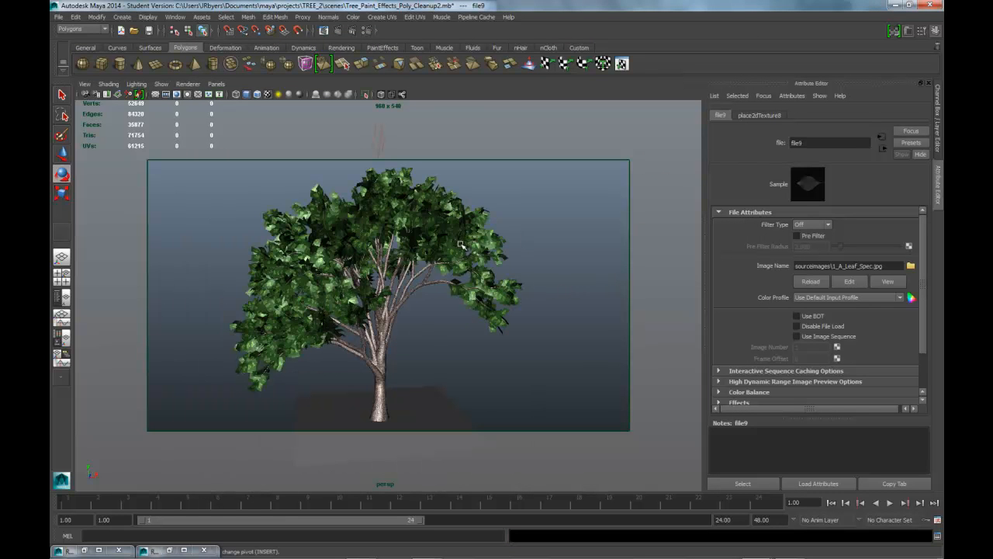
Duplicate the directional light above the tree and rotate the copy so it shines from a different direction
{"action": "left_click_drag", "start_coordinate": [514, 235], "coordinate": [527, 269], "text": "alt"}
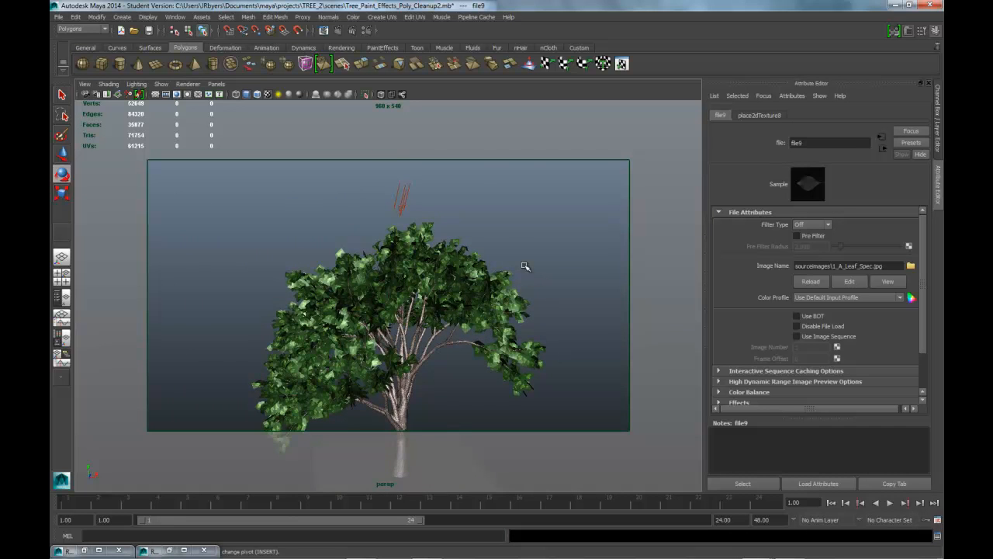
{"action": "left_click_drag", "start_coordinate": [488, 239], "coordinate": [530, 335], "text": "alt"}
{"action": "left_click", "coordinate": [429, 201]}
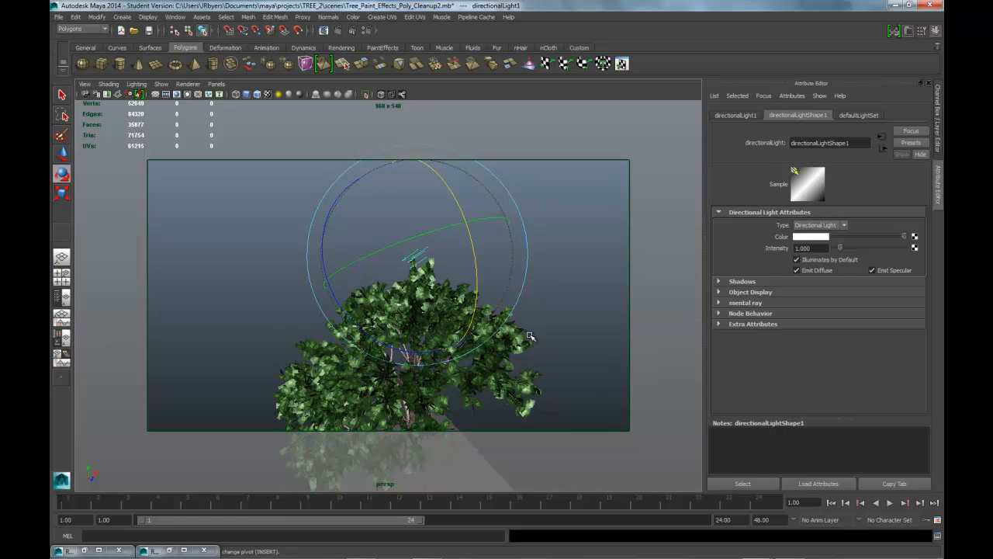
{"action": "key", "text": "ctrl+d"}
{"action": "left_click_drag", "start_coordinate": [478, 271], "coordinate": [417, 222]}
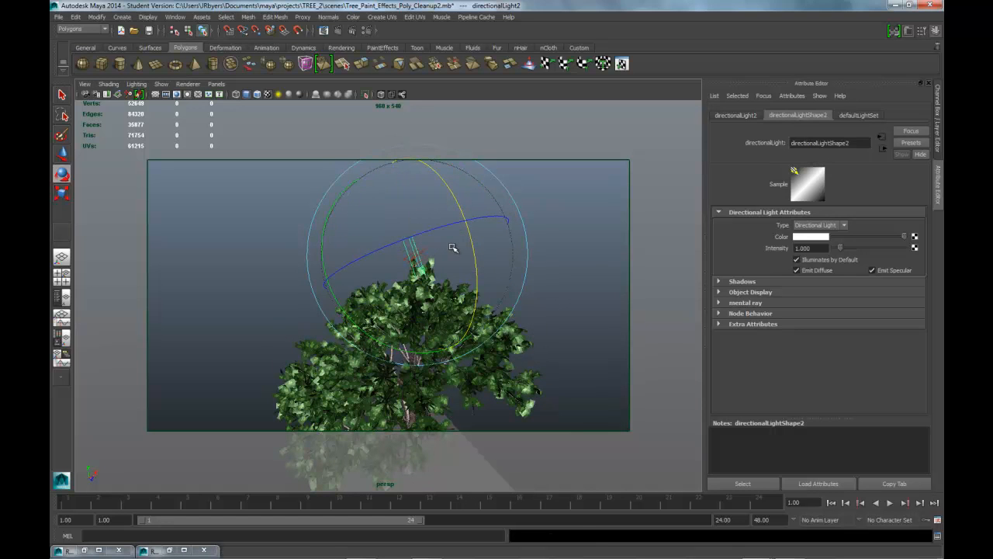
{"action": "left_click_drag", "start_coordinate": [474, 251], "coordinate": [468, 211]}
Duplicate the rotated light, turn the new copy to another direction and set its intensity to 0.3
{"action": "key", "text": "ctrl+d"}
{"action": "left_click_drag", "start_coordinate": [475, 252], "coordinate": [440, 146]}
{"action": "left_click_drag", "start_coordinate": [813, 248], "coordinate": [780, 247]}
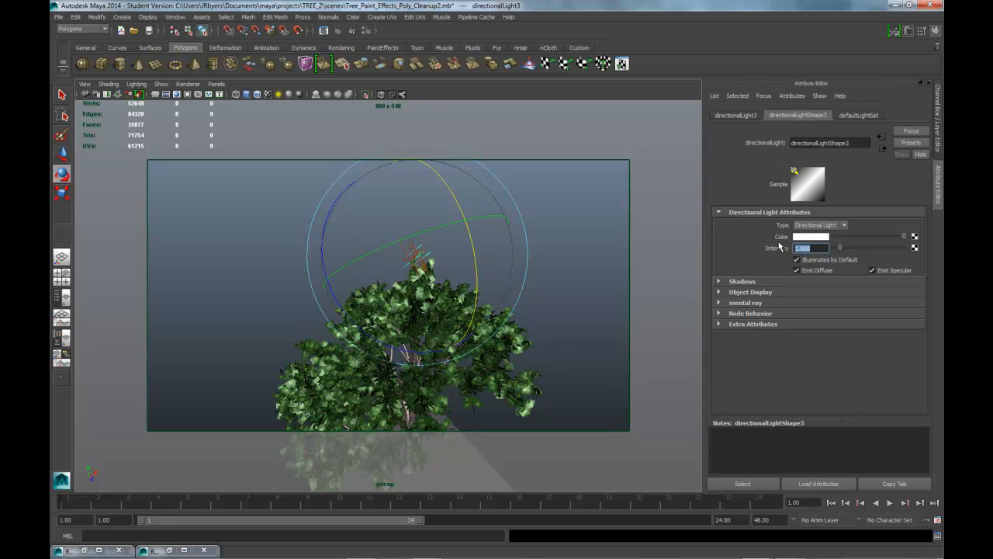
{"action": "key", "text": "BackSpace"}
{"action": "type", "text": ".3"}
{"action": "key", "text": "Return"}
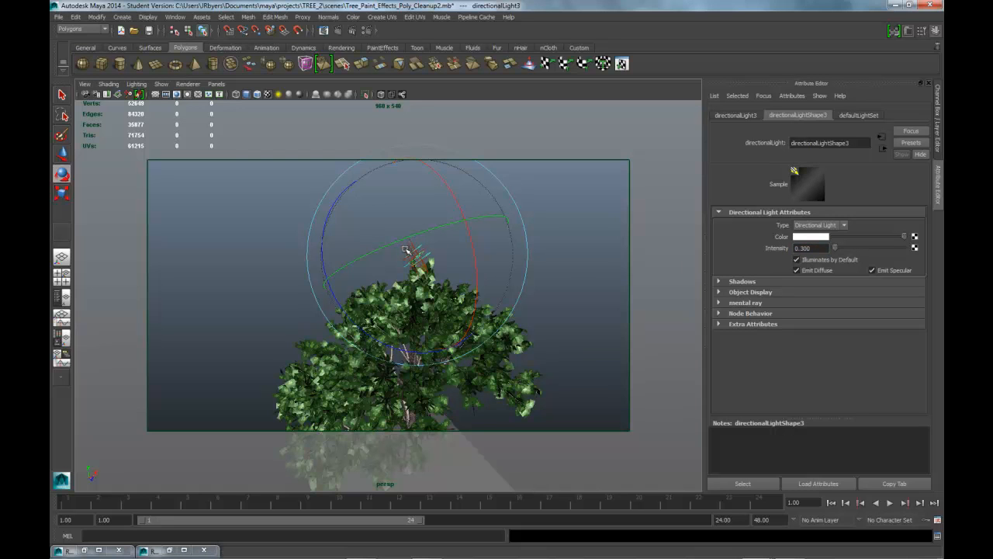
Set the intensity of directionalLight2 to 0.5 and turn off its ray trace shadows
{"action": "left_click", "coordinate": [251, 270]}
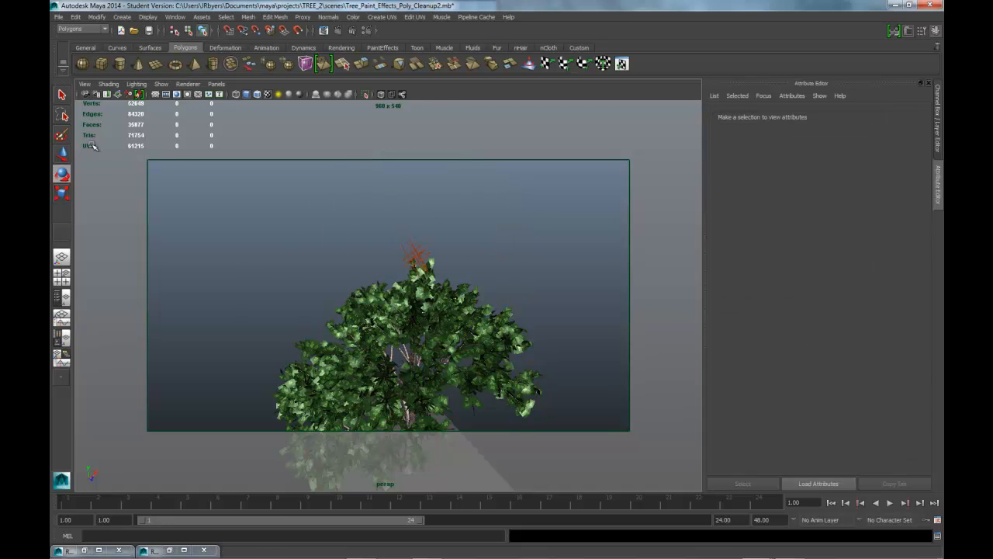
{"action": "left_click", "coordinate": [409, 246]}
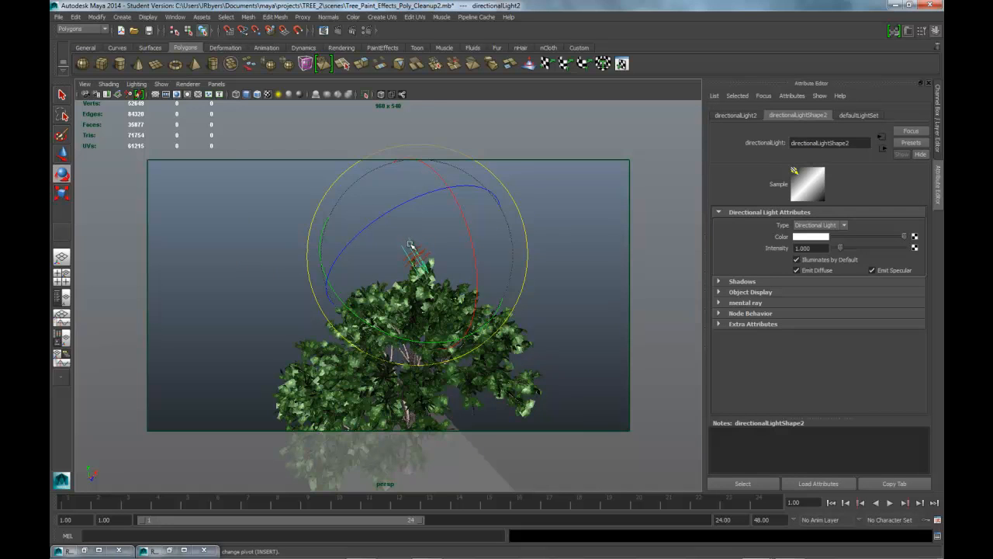
{"action": "left_click_drag", "start_coordinate": [815, 248], "coordinate": [779, 248]}
{"action": "key", "text": "Return"}
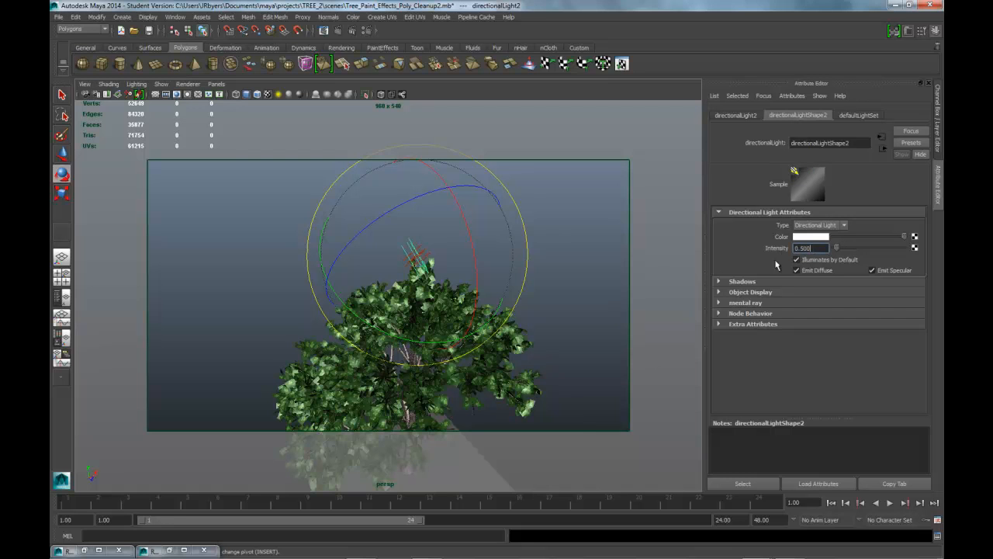
{"action": "left_click", "coordinate": [718, 282]}
{"action": "scroll", "coordinate": [790, 305], "scroll_direction": "down", "scroll_amount": 3}
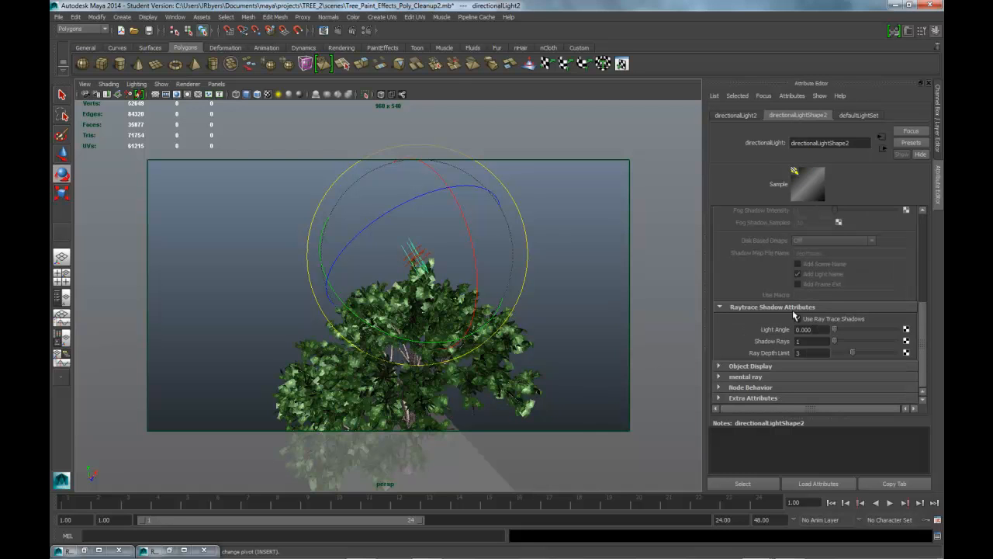
{"action": "left_click", "coordinate": [798, 319]}
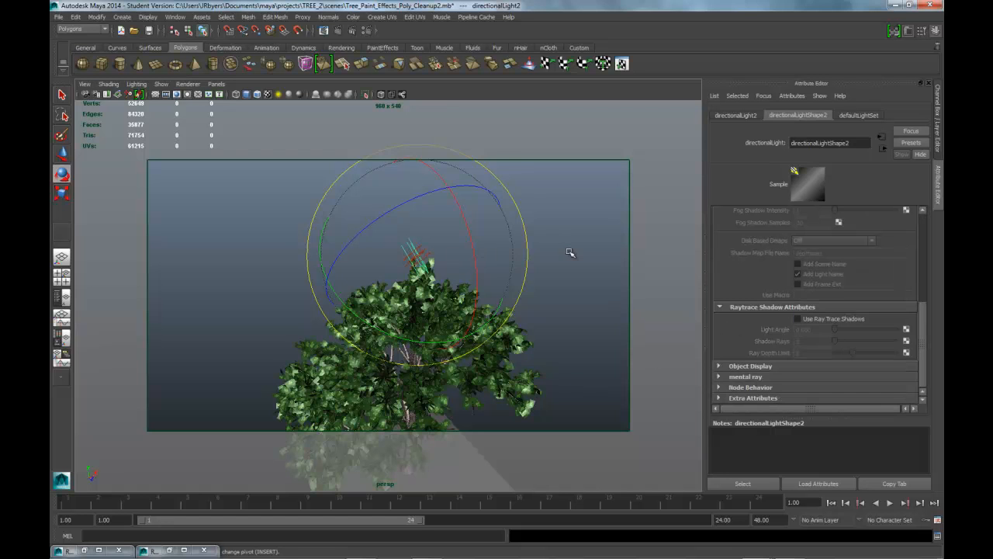
Select directionalLight3 among the lights above the tree and turn off its ray trace shadows
{"action": "left_click", "coordinate": [525, 273]}
{"action": "left_click", "coordinate": [416, 262]}
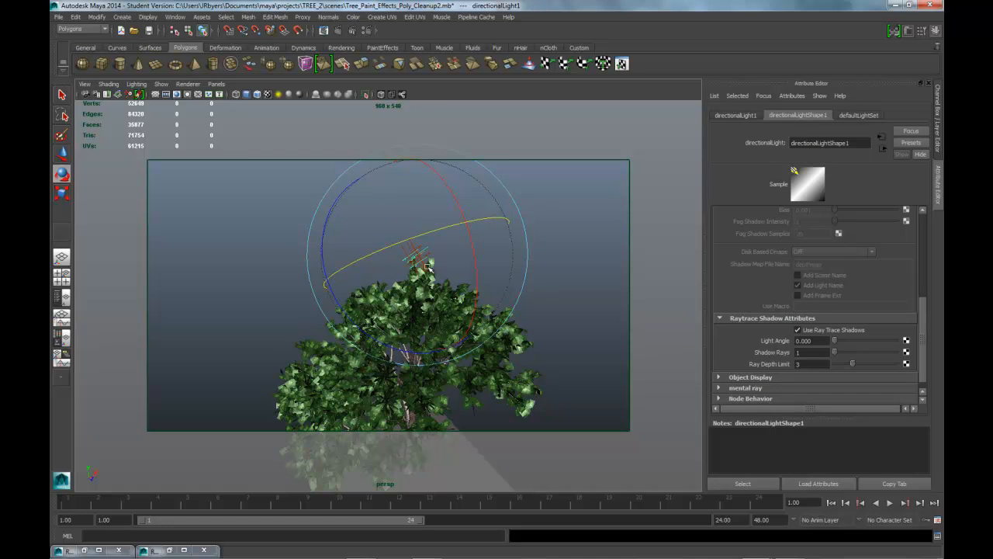
{"action": "left_click", "coordinate": [562, 260]}
{"action": "left_click_drag", "start_coordinate": [472, 286], "coordinate": [518, 275], "text": "alt"}
{"action": "scroll", "coordinate": [518, 275], "scroll_direction": "up", "scroll_amount": 4}
{"action": "middle_click_drag", "start_coordinate": [461, 262], "coordinate": [451, 323], "text": "alt"}
{"action": "scroll", "coordinate": [466, 319], "scroll_direction": "up", "scroll_amount": 3}
{"action": "left_click_drag", "start_coordinate": [481, 308], "coordinate": [510, 281], "text": "alt"}
{"action": "left_click", "coordinate": [519, 227]}
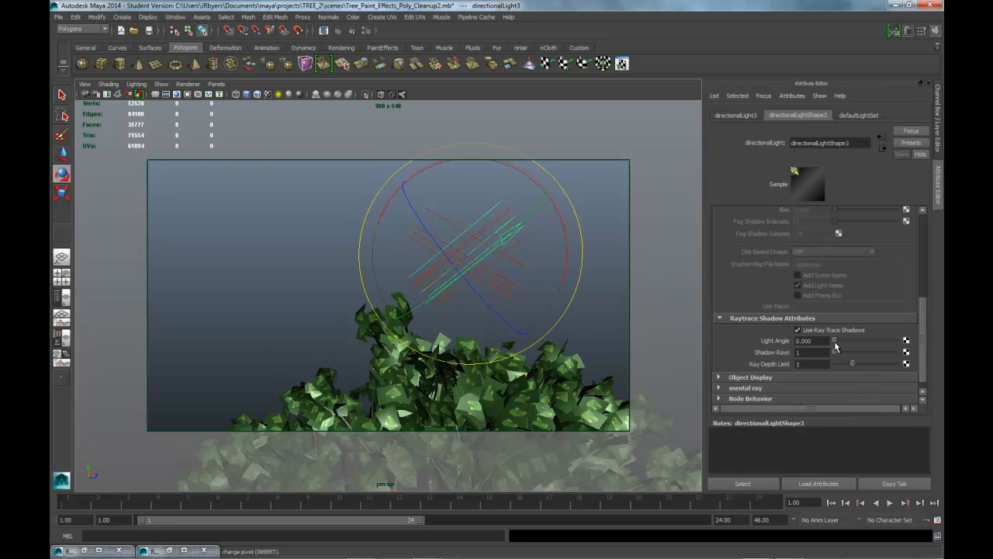
{"action": "left_click", "coordinate": [800, 330]}
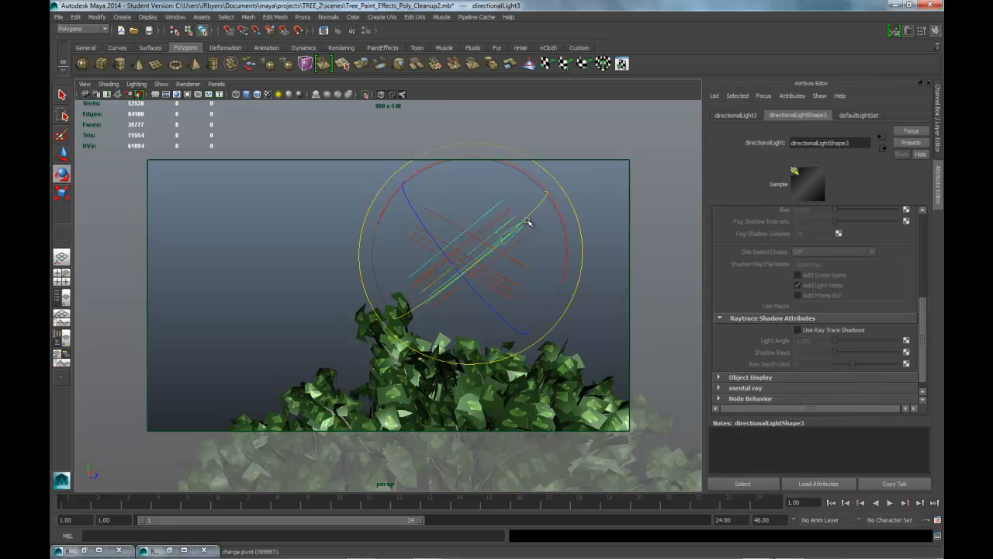
Save a perspective camera view framing the whole tree as a bookmark named Tree_01
{"action": "mouse_move", "coordinate": [552, 282]}
{"action": "left_mouse_down", "text": "alt"}
{"action": "mouse_move", "coordinate": [520, 311]}
{"action": "mouse_move", "coordinate": [455, 309]}
{"action": "mouse_move", "coordinate": [492, 257]}
{"action": "mouse_move", "coordinate": [512, 288]}
{"action": "mouse_move", "coordinate": [502, 347]}
{"action": "mouse_move", "coordinate": [530, 339]}
{"action": "mouse_move", "coordinate": [514, 336]}
{"action": "left_mouse_up", "text": "alt"}
{"action": "scroll", "coordinate": [508, 280], "scroll_direction": "up", "scroll_amount": 5}
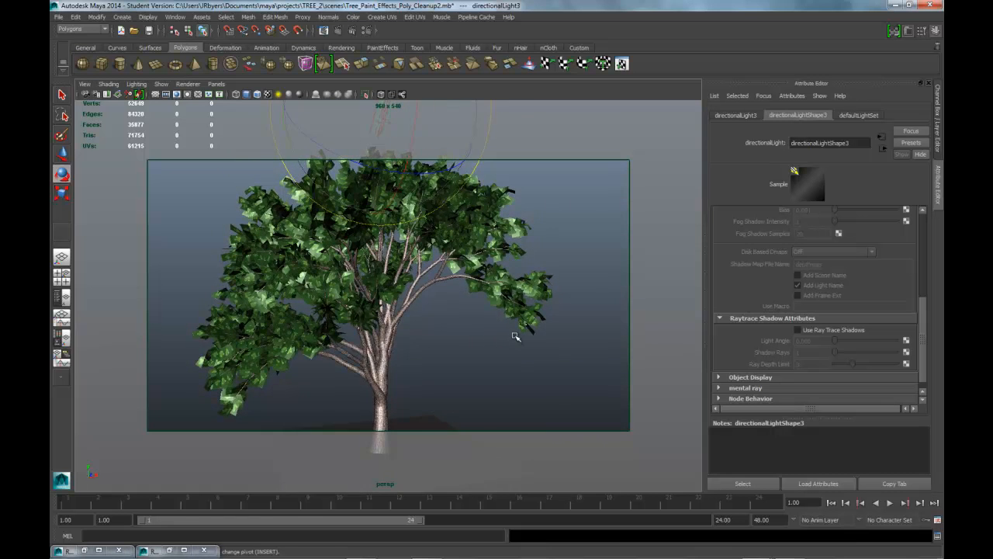
{"action": "mouse_move", "coordinate": [515, 336]}
{"action": "middle_mouse_down", "text": "alt"}
{"action": "mouse_move", "coordinate": [509, 330]}
{"action": "mouse_move", "coordinate": [509, 341]}
{"action": "mouse_move", "coordinate": [509, 329]}
{"action": "middle_mouse_up", "text": "alt"}
{"action": "scroll", "coordinate": [508, 330], "scroll_direction": "down", "scroll_amount": 2}
{"action": "left_click_drag", "start_coordinate": [508, 327], "coordinate": [528, 324], "text": "alt"}
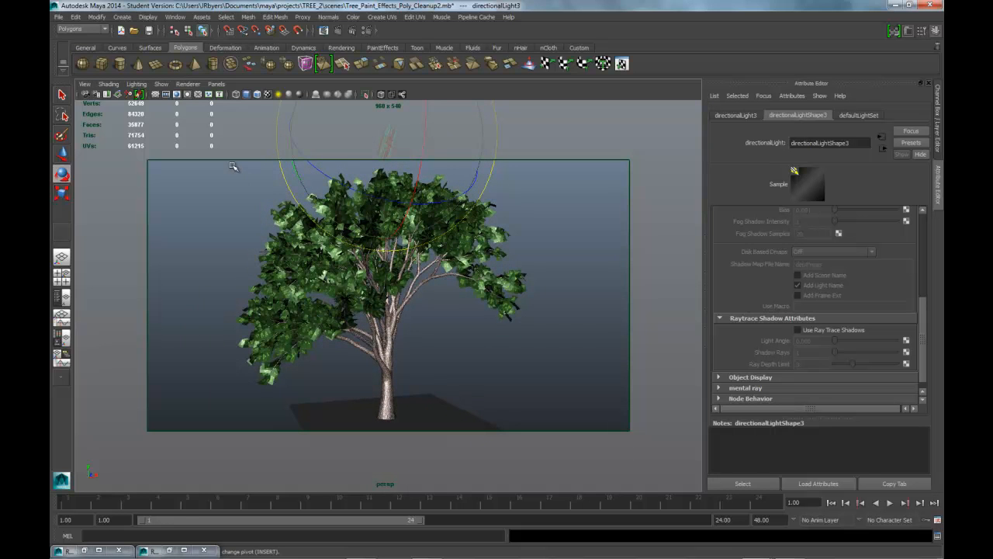
{"action": "left_click", "coordinate": [84, 85]}
{"action": "mouse_move", "coordinate": [124, 221]}
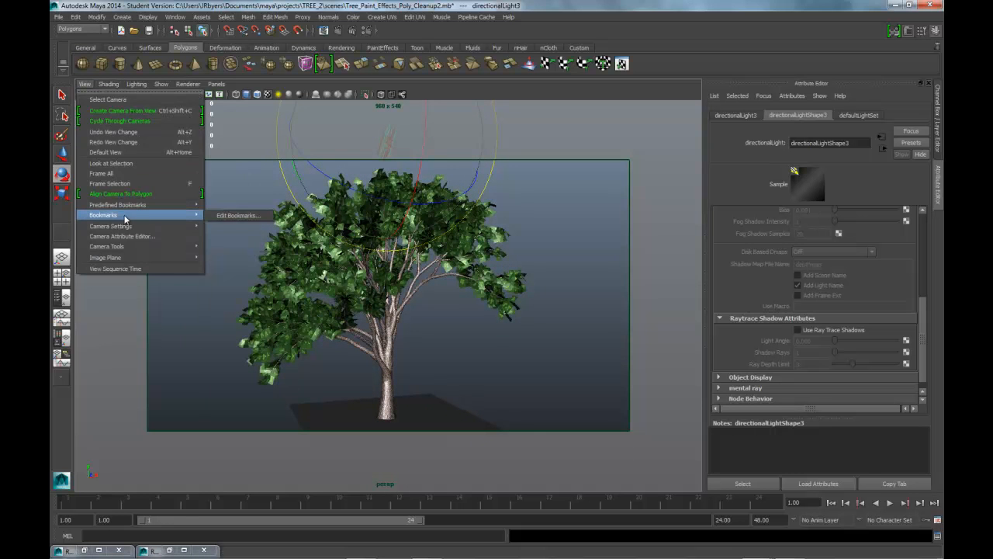
{"action": "left_click", "coordinate": [239, 215]}
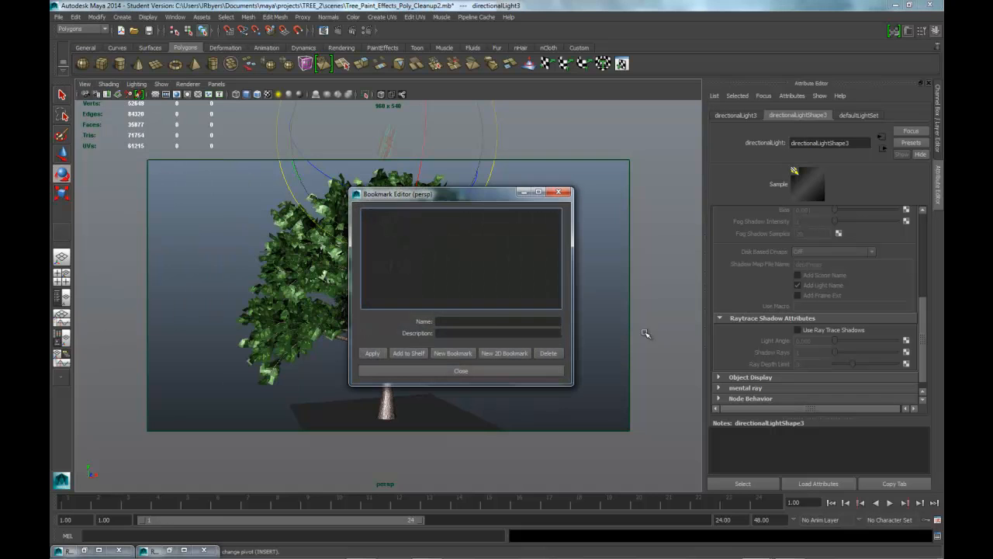
{"action": "left_click", "coordinate": [449, 355]}
{"action": "left_click", "coordinate": [478, 323]}
{"action": "left_click_drag", "start_coordinate": [478, 323], "coordinate": [424, 328]}
{"action": "type", "text": "Tree_01"}
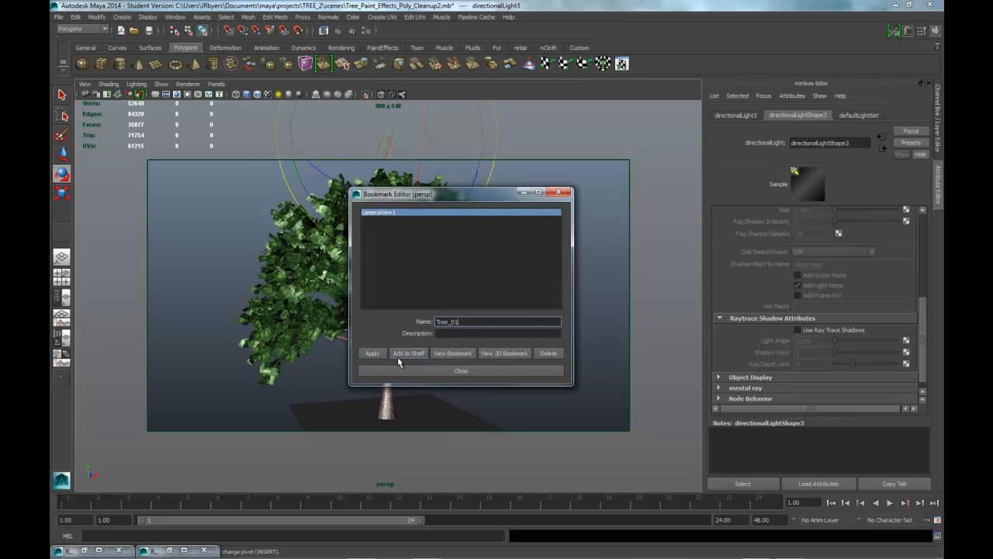
{"action": "left_click", "coordinate": [376, 354]}
{"action": "left_click", "coordinate": [450, 372]}
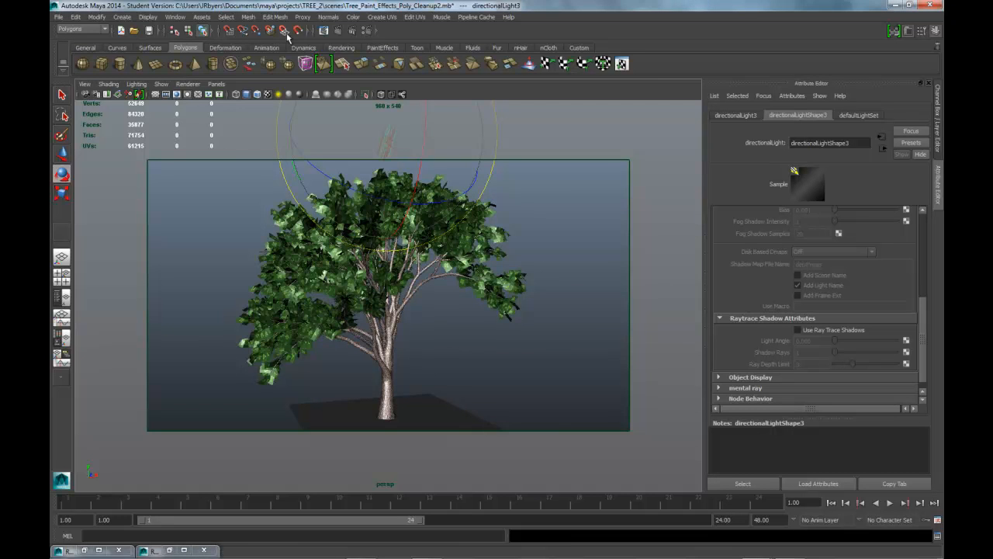
Render the framed tree with mental ray, keep the image and compare it with the earlier stored renders
{"action": "left_click", "coordinate": [339, 30]}
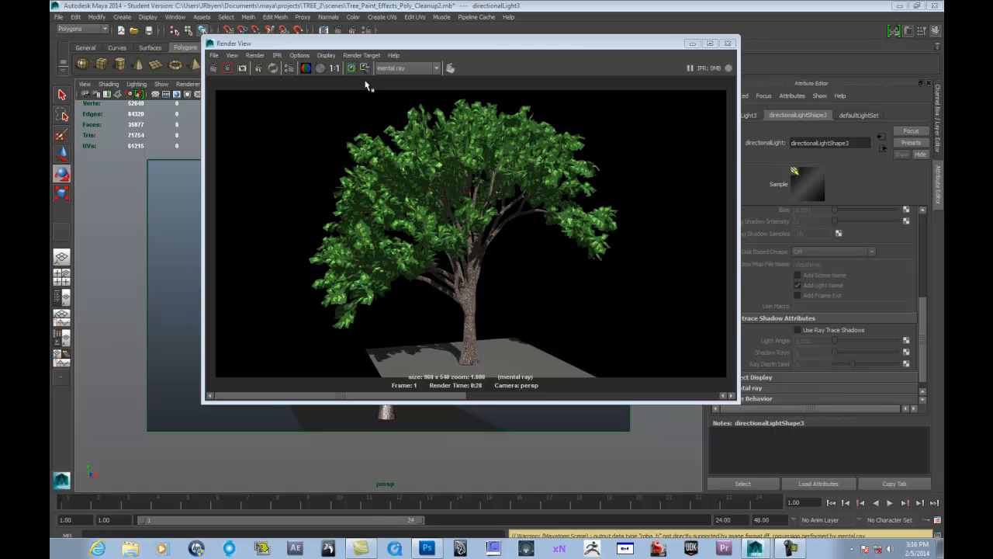
{"action": "left_click", "coordinate": [350, 69]}
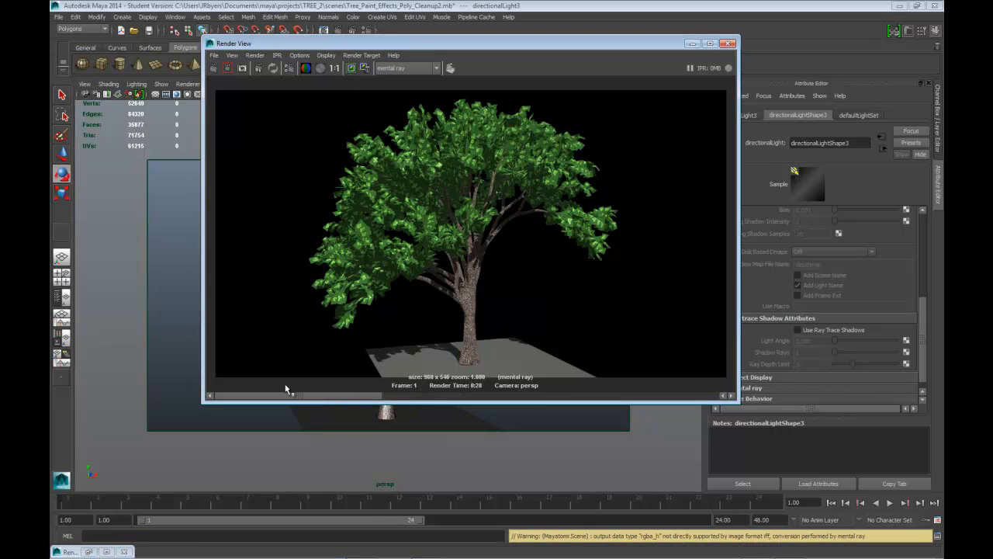
{"action": "left_click_drag", "start_coordinate": [274, 398], "coordinate": [469, 413]}
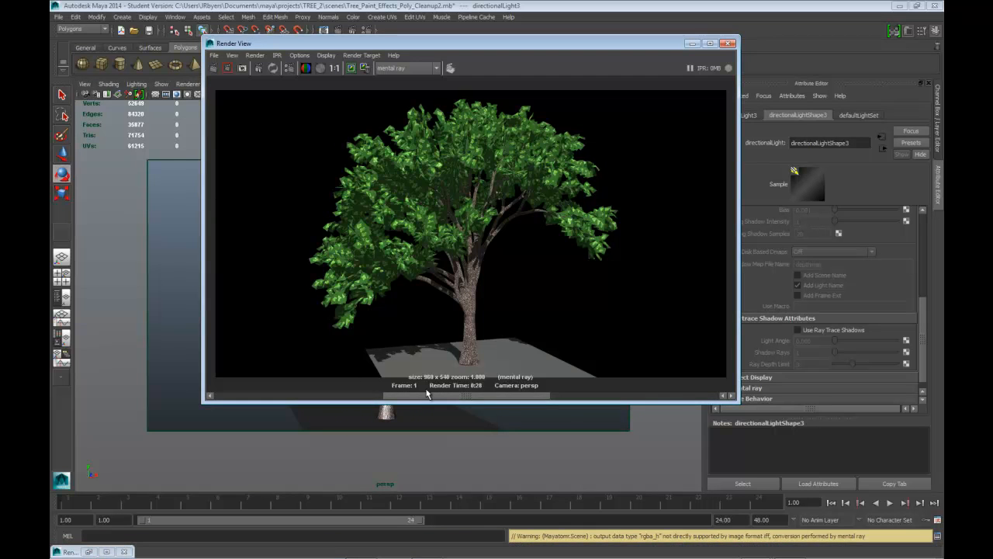
{"action": "left_click_drag", "start_coordinate": [365, 394], "coordinate": [328, 391]}
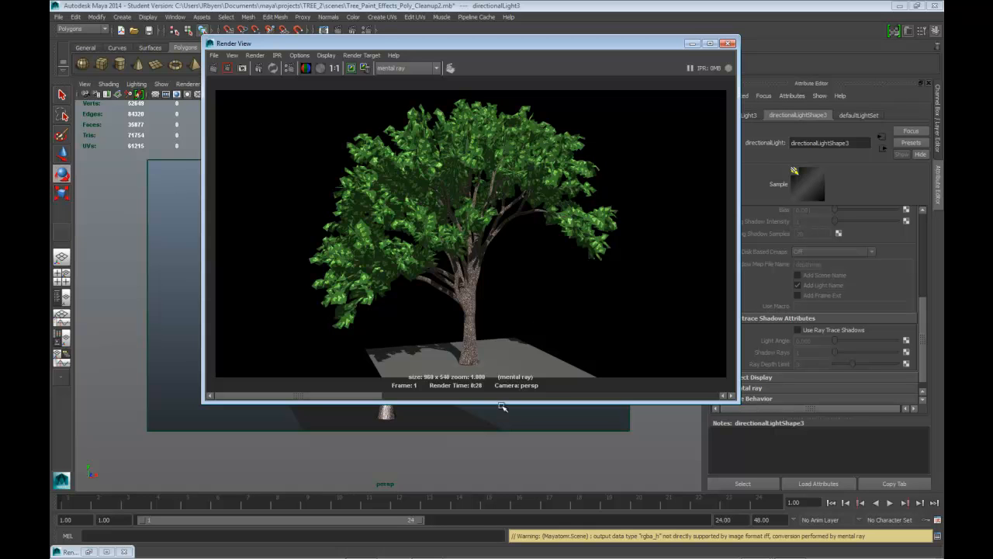
{"action": "left_click_drag", "start_coordinate": [372, 398], "coordinate": [259, 411]}
{"action": "left_click", "coordinate": [354, 69]}
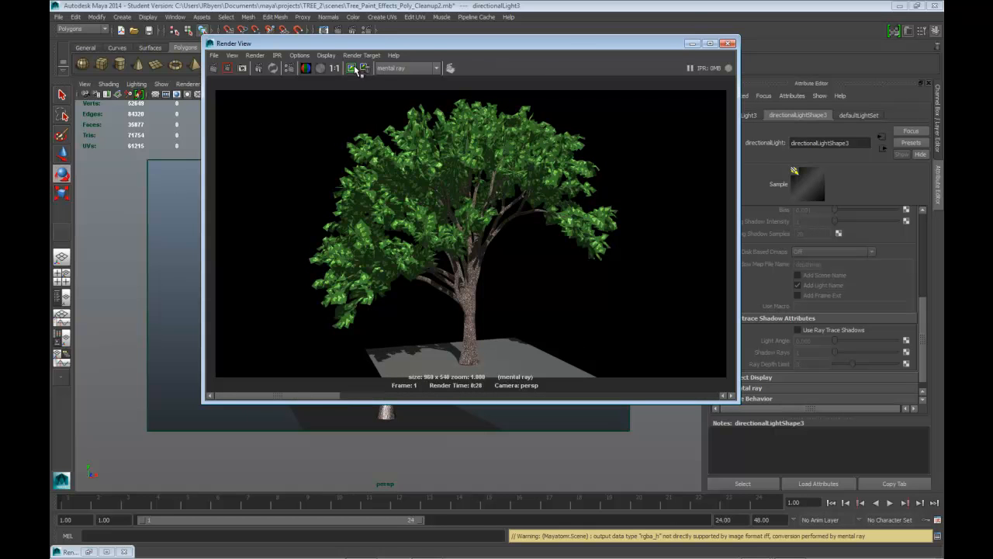
{"action": "left_click", "coordinate": [690, 43]}
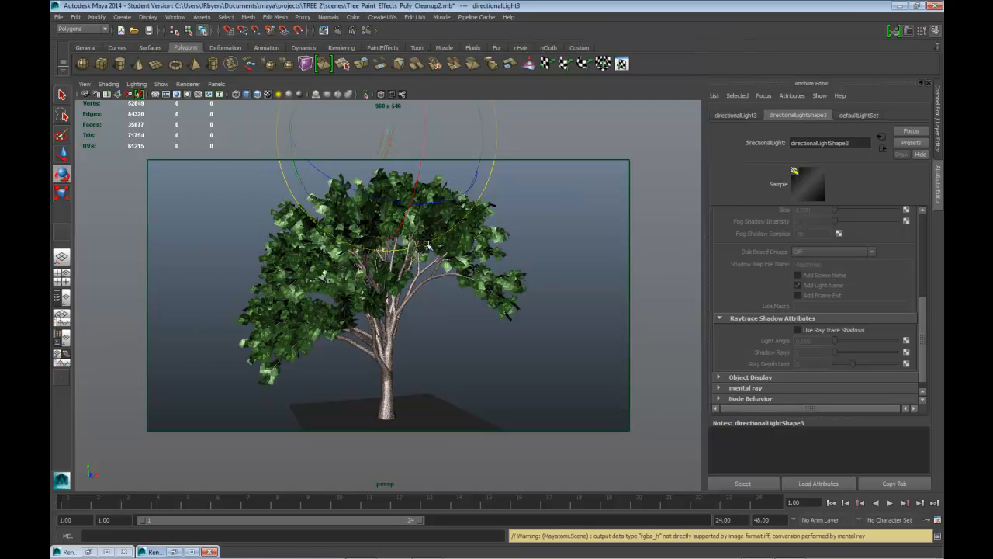
Open the leaf shader's transparency texture 1_A_Leaf_Alpha.jpg and turn on Alpha Is Luminance in its color balance settings
{"action": "left_click", "coordinate": [278, 236]}
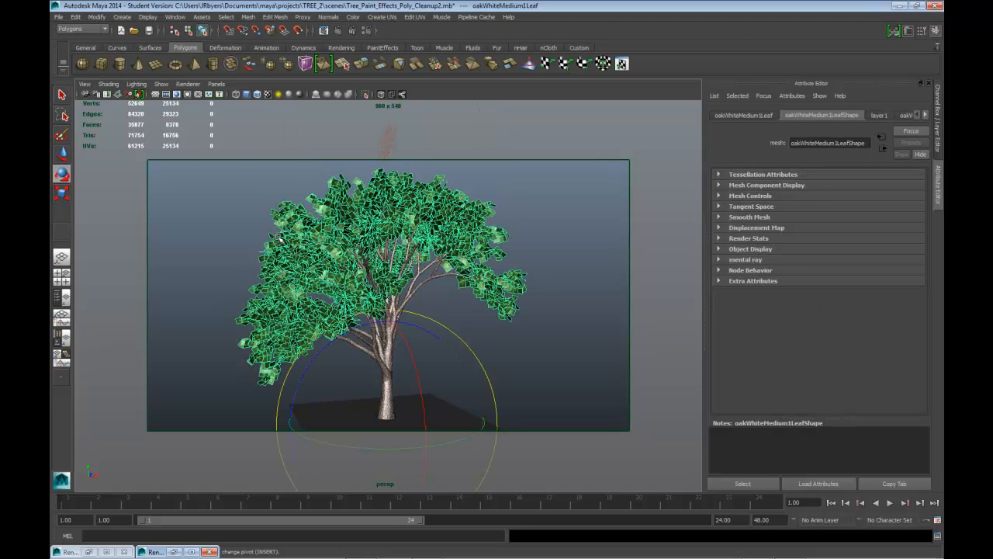
{"action": "left_click", "coordinate": [923, 115]}
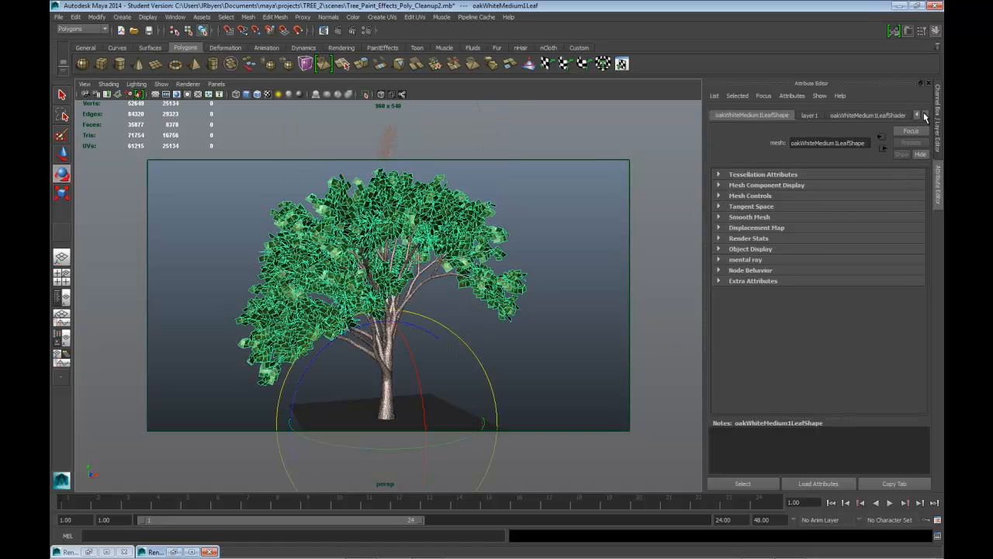
{"action": "left_click", "coordinate": [871, 115]}
{"action": "mouse_move", "coordinate": [924, 253]}
{"action": "left_mouse_down"}
{"action": "mouse_move", "coordinate": [933, 320]}
{"action": "mouse_move", "coordinate": [934, 247]}
{"action": "left_mouse_up"}
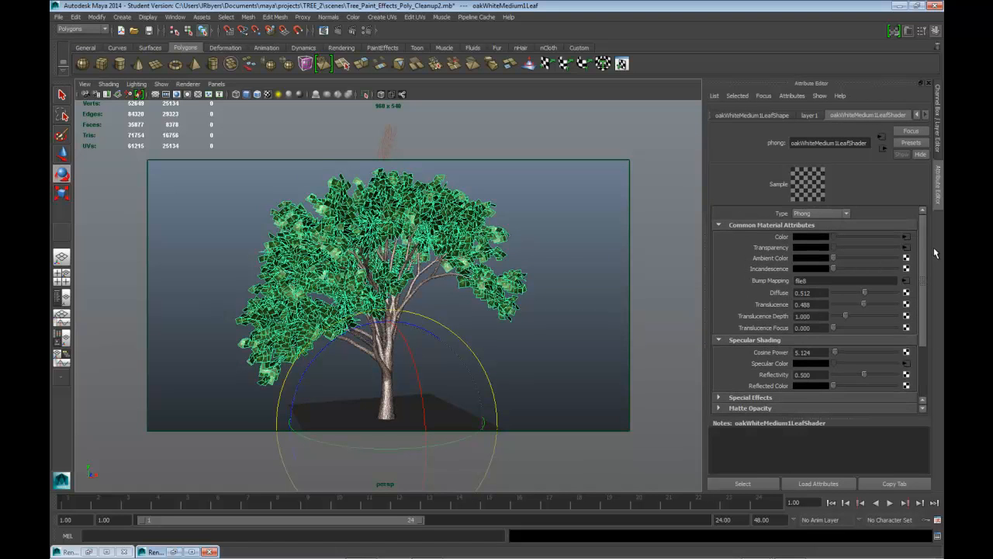
{"action": "left_click", "coordinate": [906, 247]}
{"action": "left_click_drag", "start_coordinate": [922, 262], "coordinate": [901, 336]}
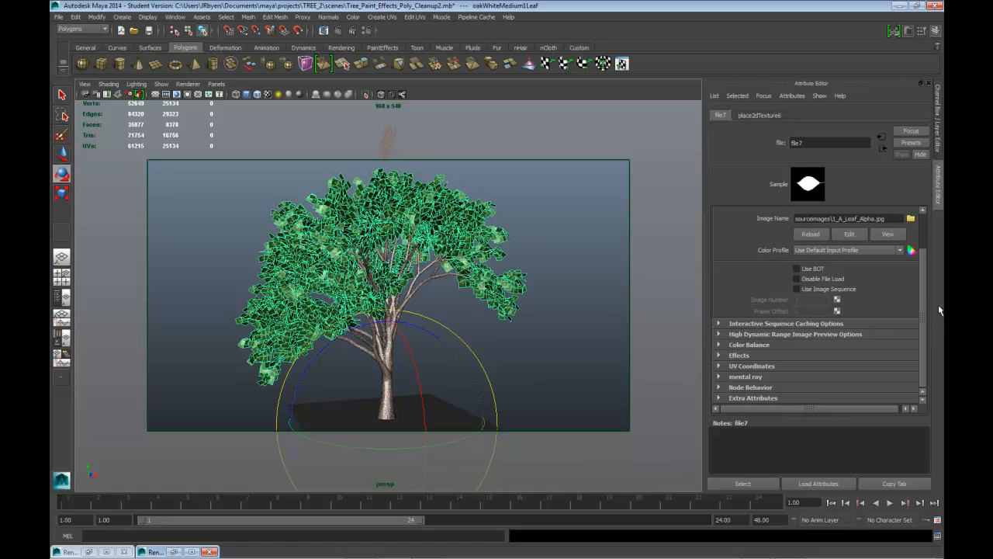
{"action": "left_click_drag", "start_coordinate": [923, 295], "coordinate": [924, 316]}
{"action": "left_click", "coordinate": [727, 346]}
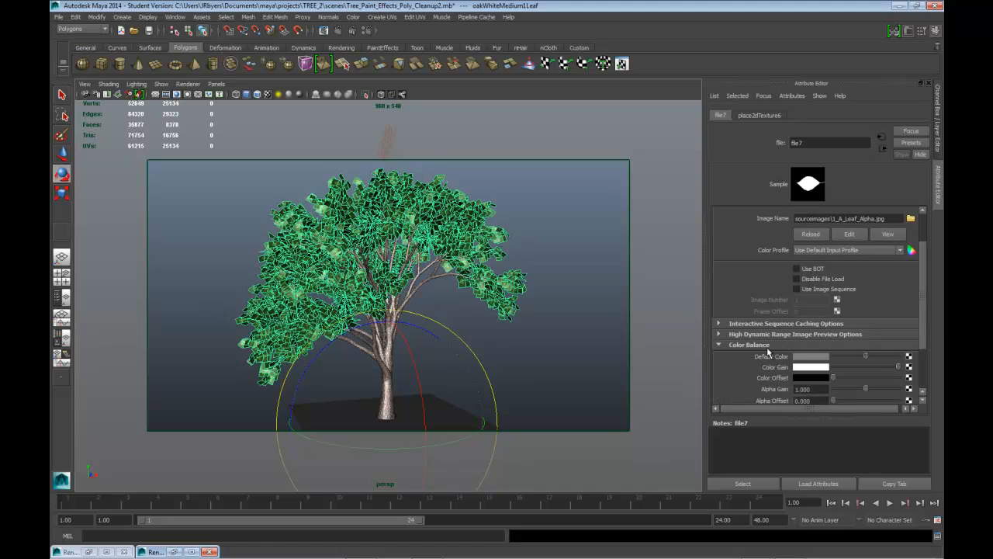
{"action": "left_click_drag", "start_coordinate": [924, 332], "coordinate": [923, 374]}
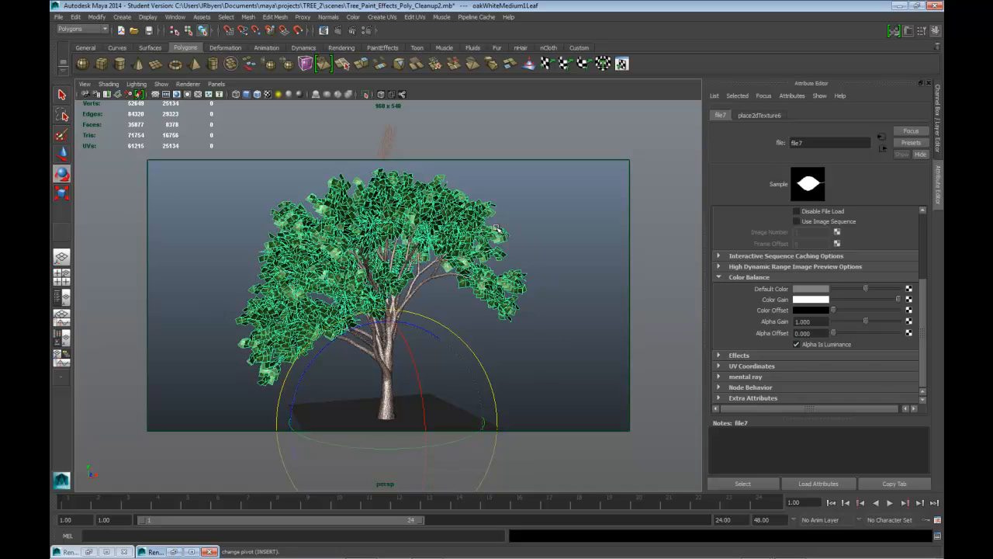
Render the tree again with mental ray and examine the leaves and trunk up close before minimizing the render window
{"action": "left_click", "coordinate": [338, 30]}
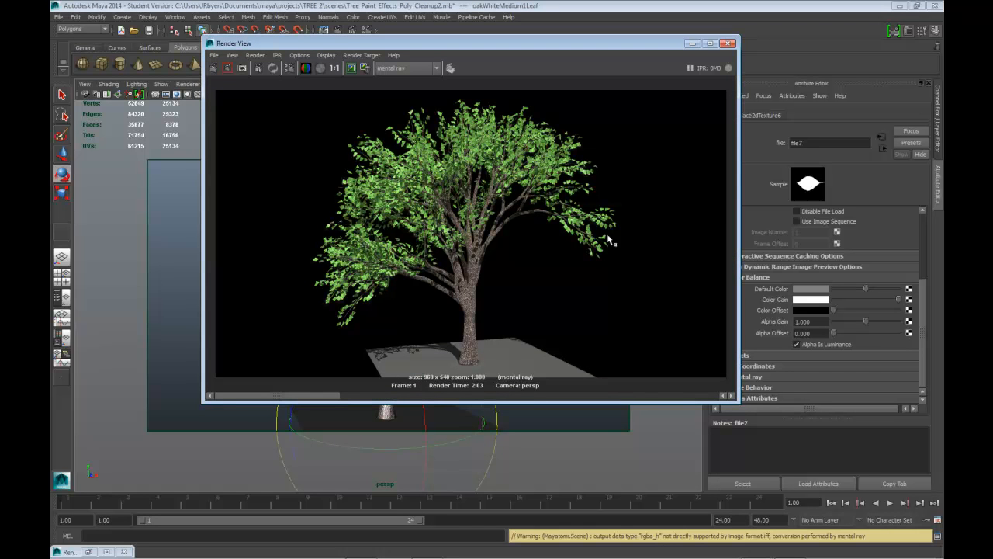
{"action": "scroll", "coordinate": [458, 349], "scroll_direction": "up", "scroll_amount": 2}
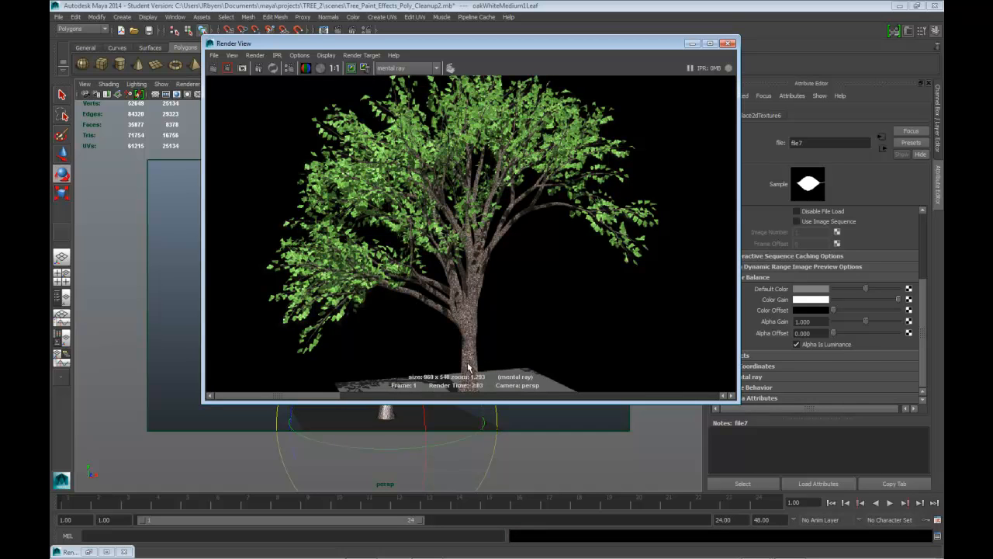
{"action": "scroll", "coordinate": [492, 345], "scroll_direction": "down", "scroll_amount": 2}
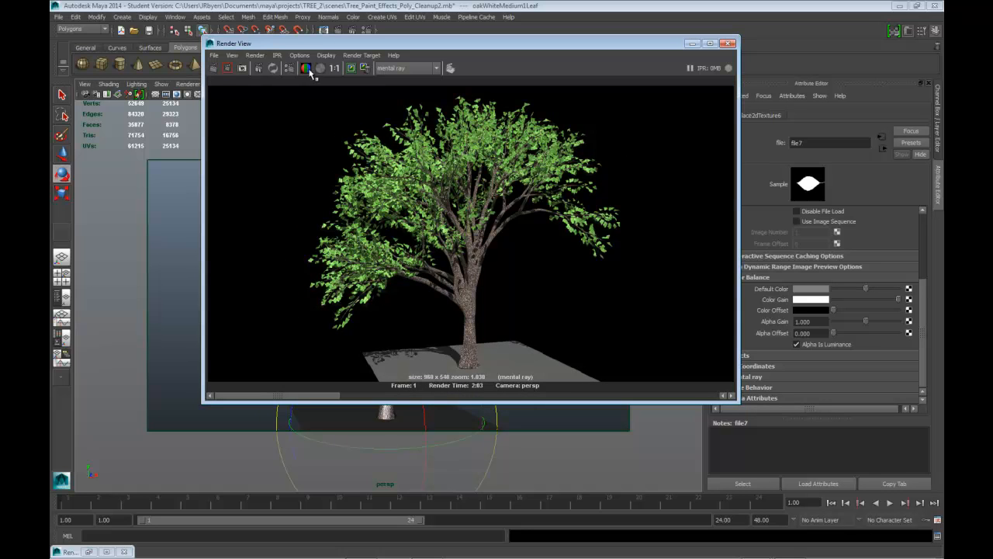
{"action": "left_click_drag", "start_coordinate": [316, 44], "coordinate": [330, 44]}
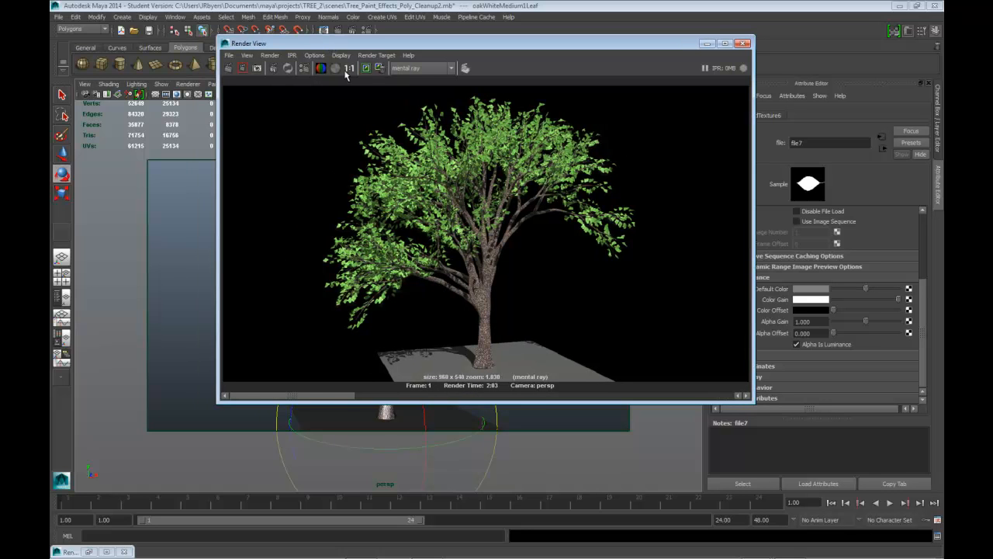
{"action": "left_click", "coordinate": [707, 43]}
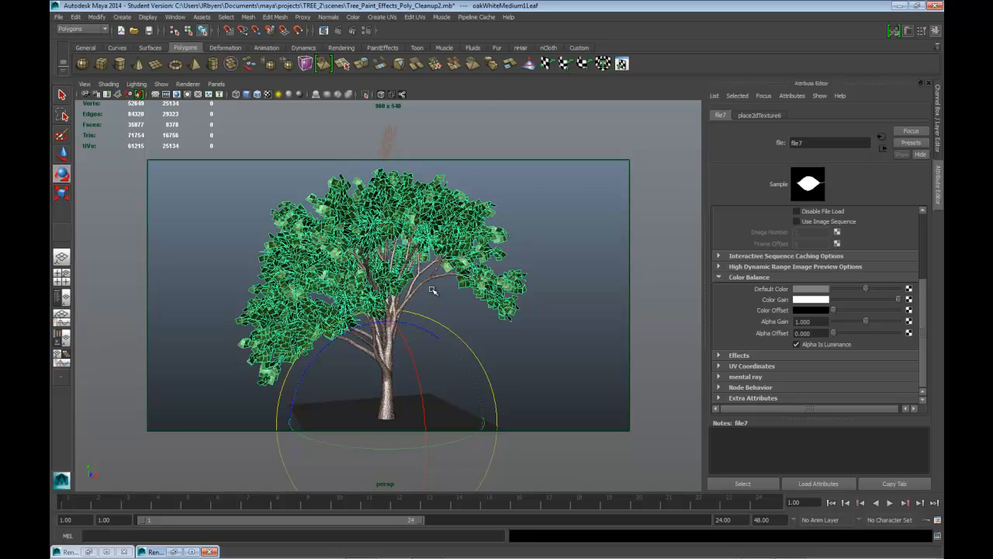
Render a close-up of the trunk base with mental ray to check the bark texture
{"action": "scroll", "coordinate": [439, 291], "scroll_direction": "up", "scroll_amount": 4}
{"action": "middle_click_drag", "start_coordinate": [461, 292], "coordinate": [444, 141], "text": "alt"}
{"action": "scroll", "coordinate": [510, 232], "scroll_direction": "up", "scroll_amount": 4}
{"action": "scroll", "coordinate": [483, 134], "scroll_direction": "up", "scroll_amount": 4}
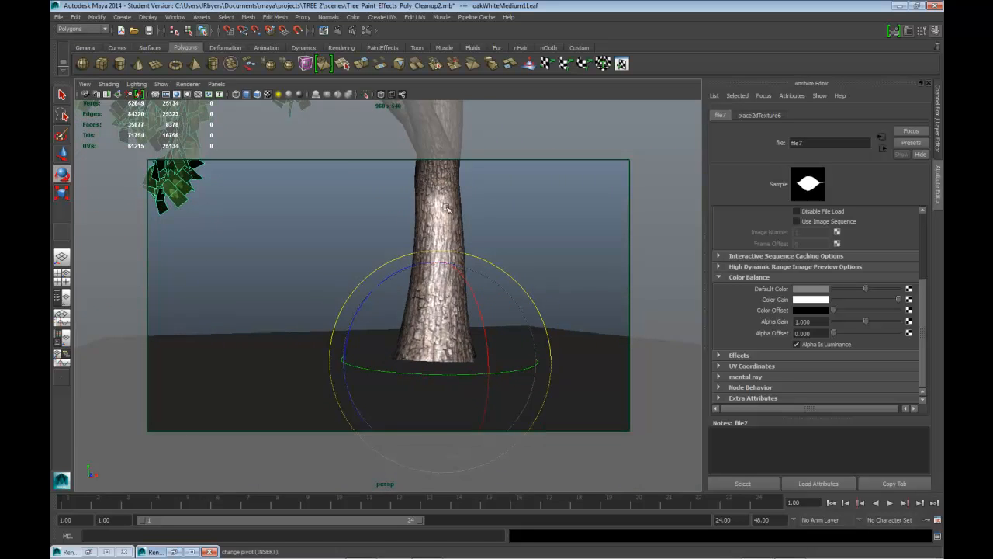
{"action": "left_click_drag", "start_coordinate": [444, 141], "coordinate": [452, 219], "text": "alt"}
{"action": "middle_click_drag", "start_coordinate": [453, 219], "coordinate": [417, 256], "text": "alt"}
{"action": "scroll", "coordinate": [434, 244], "scroll_direction": "up", "scroll_amount": 2}
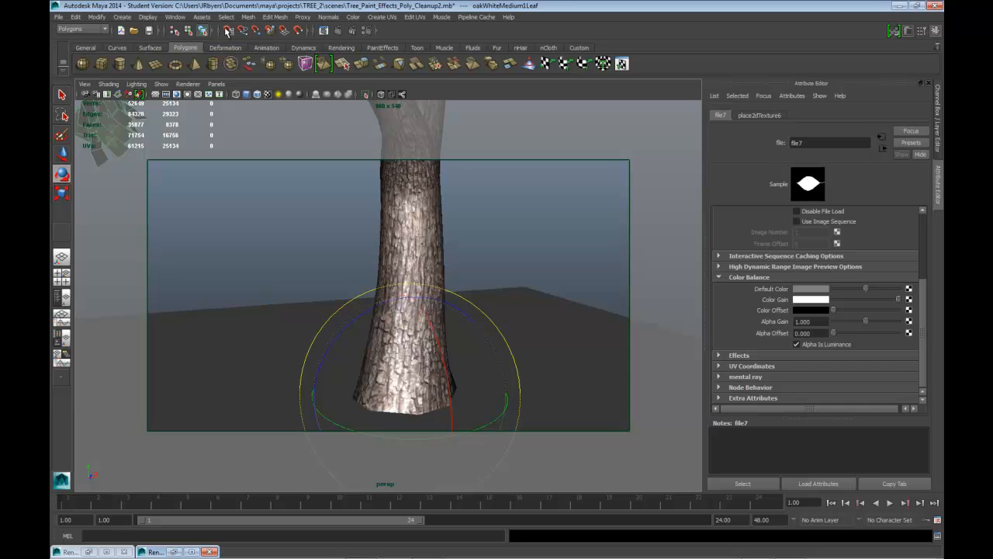
{"action": "left_click", "coordinate": [323, 31]}
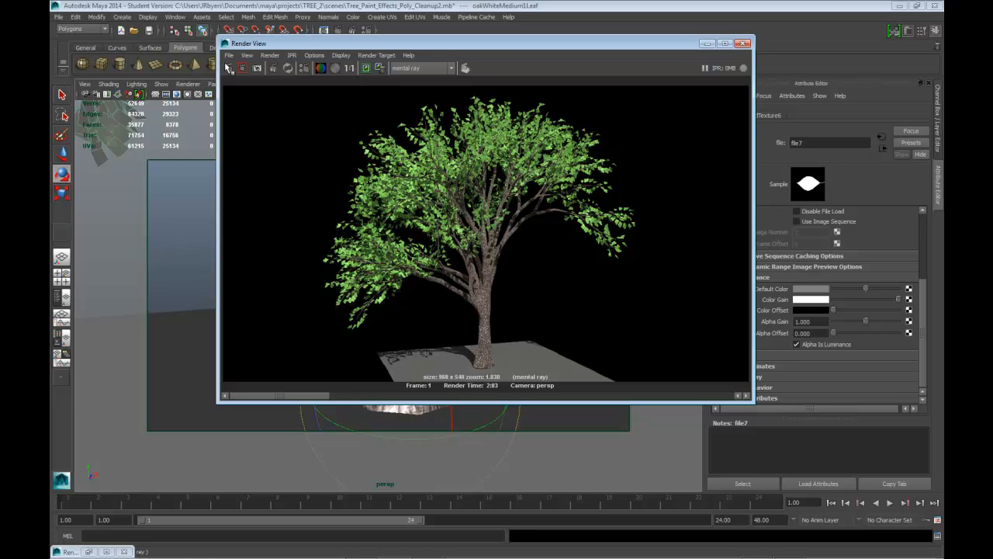
{"action": "left_click", "coordinate": [229, 69]}
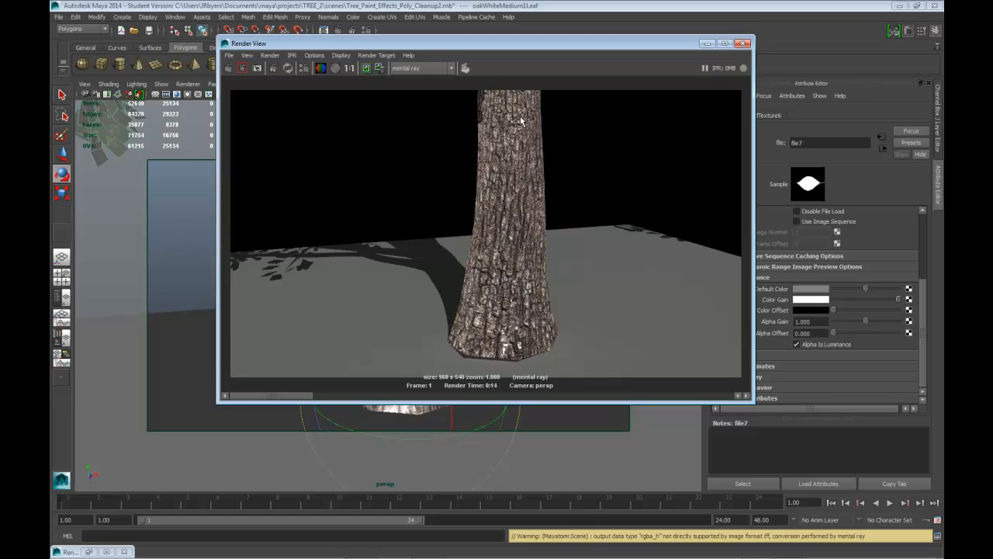
Keep the trunk close-up image in the Render View and minimize its window
{"action": "left_click", "coordinate": [796, 344]}
{"action": "left_click", "coordinate": [366, 69]}
{"action": "left_click_drag", "start_coordinate": [682, 49], "coordinate": [514, 48]}
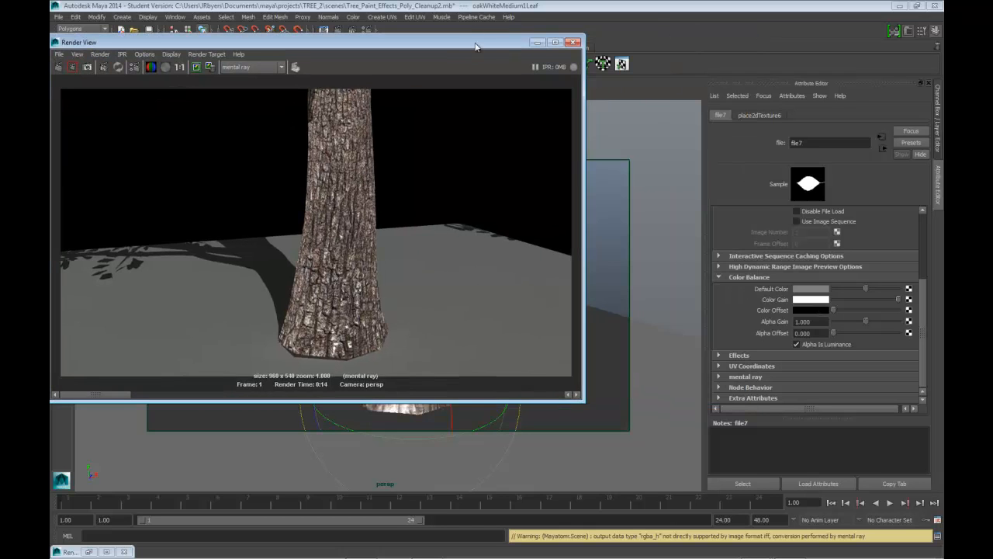
{"action": "left_click", "coordinate": [536, 42]}
Select the trunk and set the Bump Depth of its bark shader's bump2d1 node to 0.5
{"action": "left_click", "coordinate": [438, 239]}
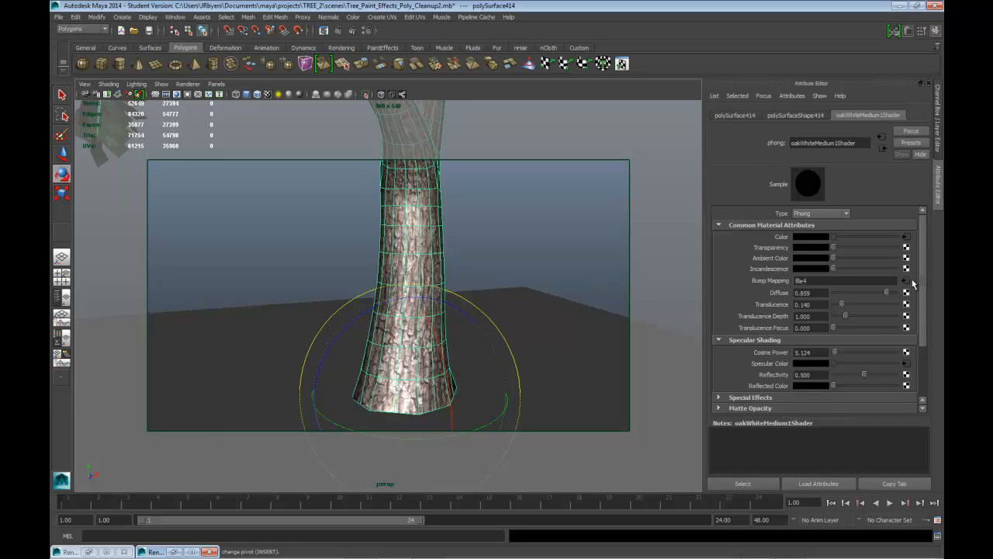
{"action": "left_click", "coordinate": [906, 281]}
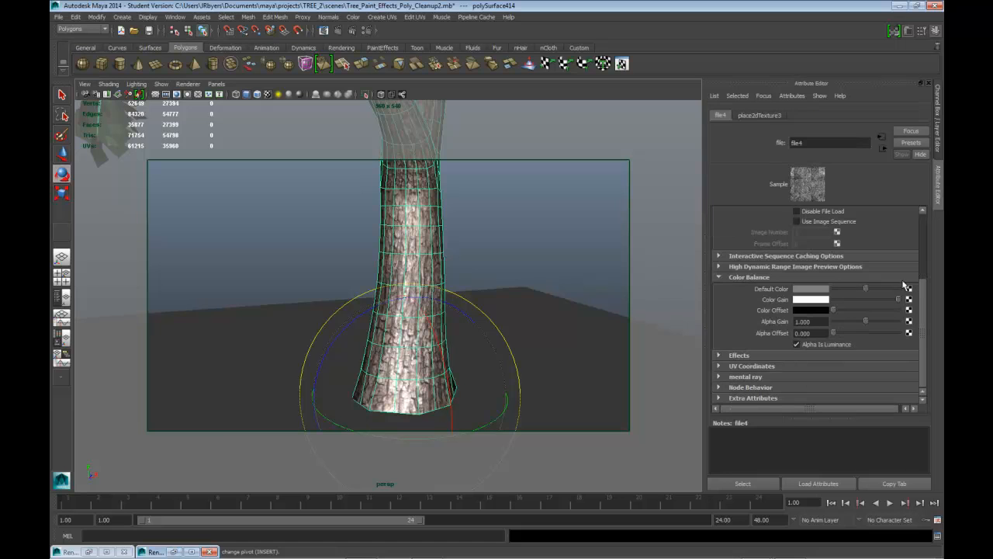
{"action": "left_click", "coordinate": [886, 148]}
{"action": "left_click_drag", "start_coordinate": [824, 236], "coordinate": [789, 236]}
{"action": "type", "text": ".3"}
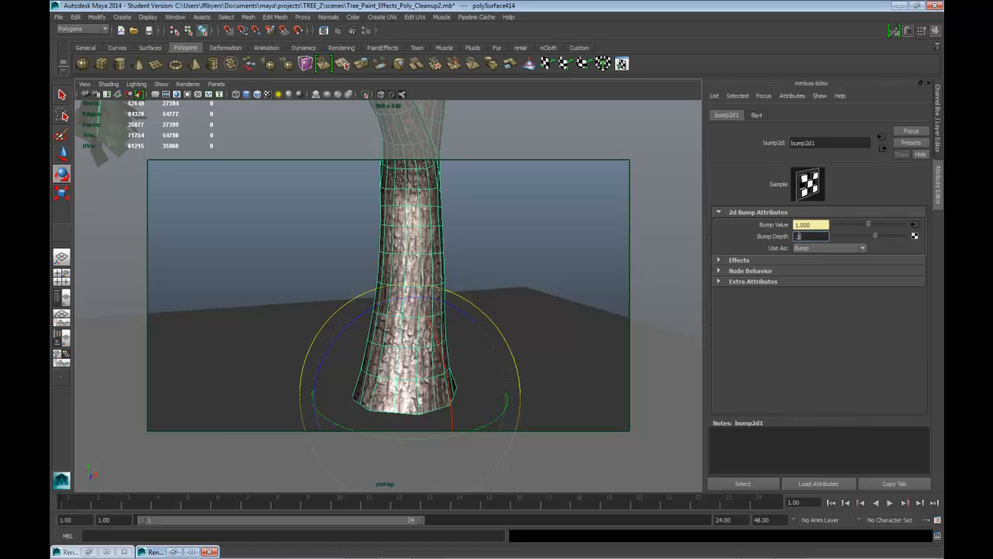
{"action": "key", "text": "Return"}
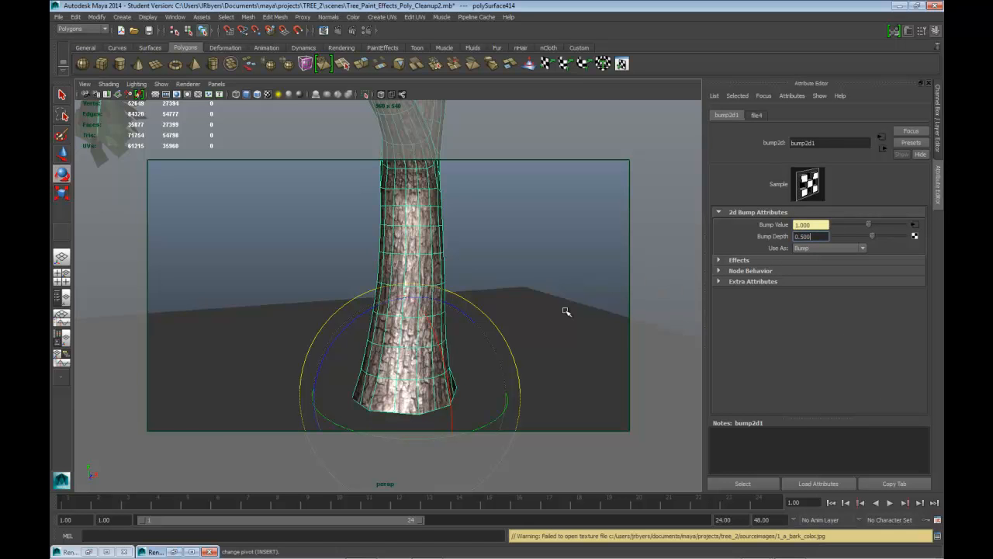
Render a close-up of the leaves from below with mental ray and examine it enlarged before minimizing the Render View
{"action": "left_click", "coordinate": [538, 300]}
{"action": "left_click_drag", "start_coordinate": [501, 243], "coordinate": [520, 310], "text": "alt"}
{"action": "right_click_drag", "start_coordinate": [521, 309], "coordinate": [483, 320], "text": "alt"}
{"action": "left_click_drag", "start_coordinate": [482, 320], "coordinate": [576, 275], "text": "alt"}
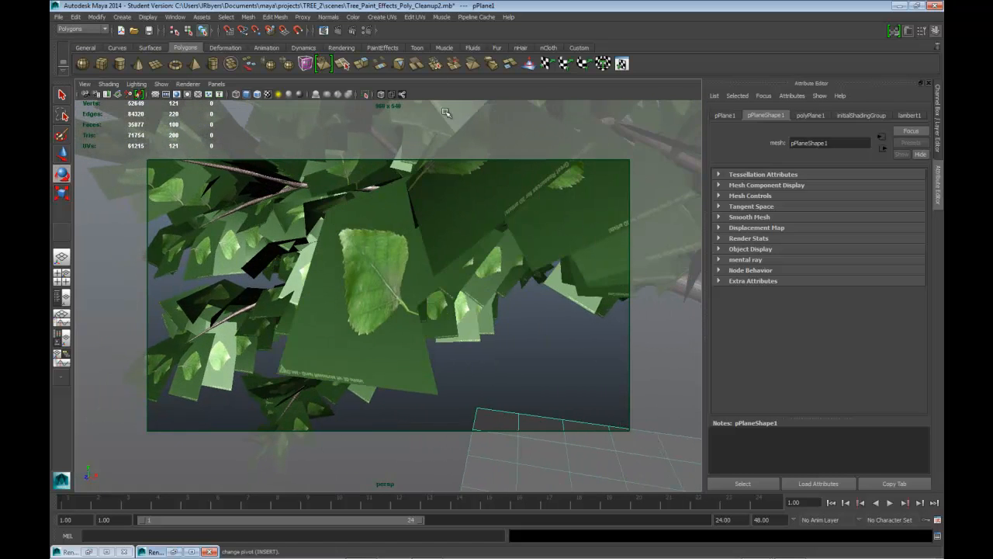
{"action": "left_click", "coordinate": [339, 30]}
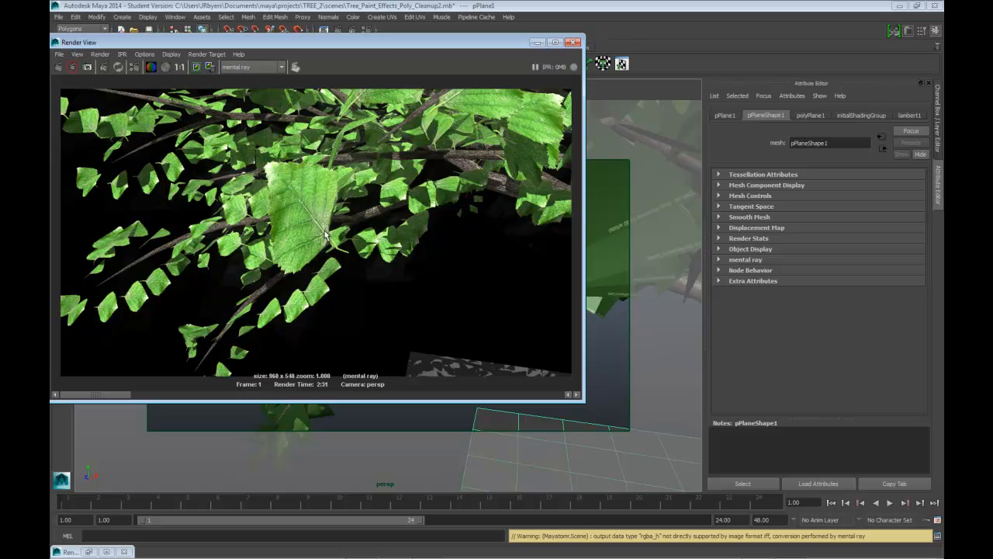
{"action": "double_click", "coordinate": [489, 42]}
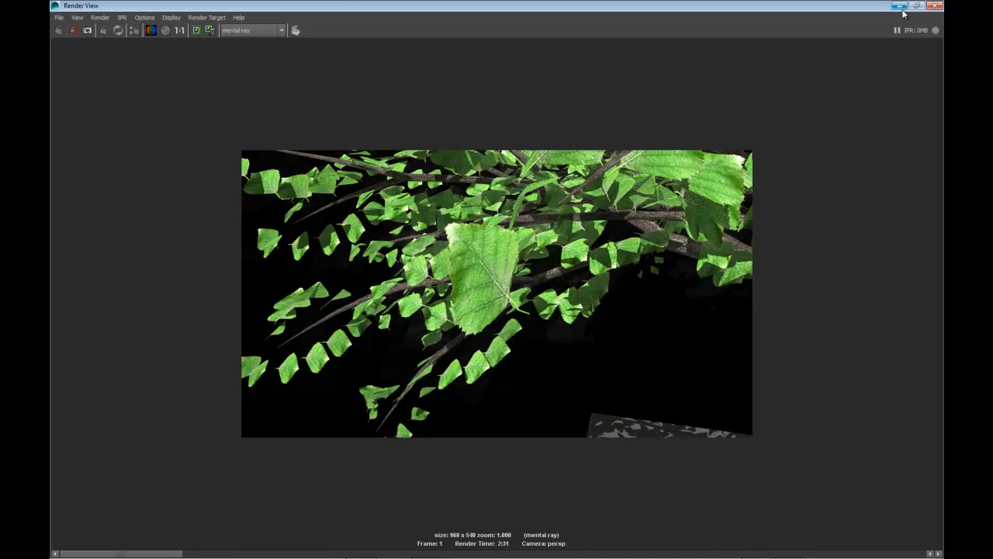
{"action": "left_click", "coordinate": [901, 7]}
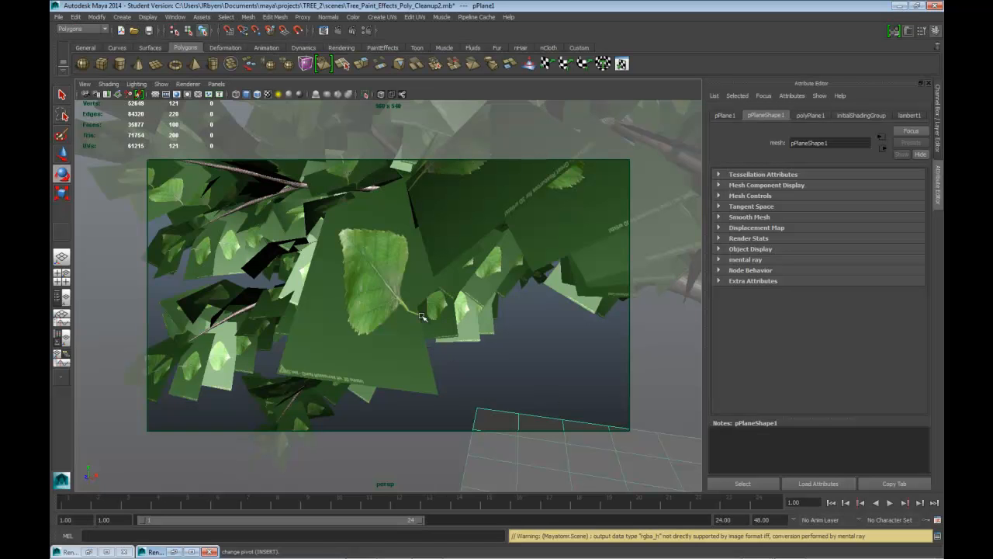
Select the leaf mesh and change the Bump Depth of its leaf shader's bump2d2 node
{"action": "left_click", "coordinate": [384, 292]}
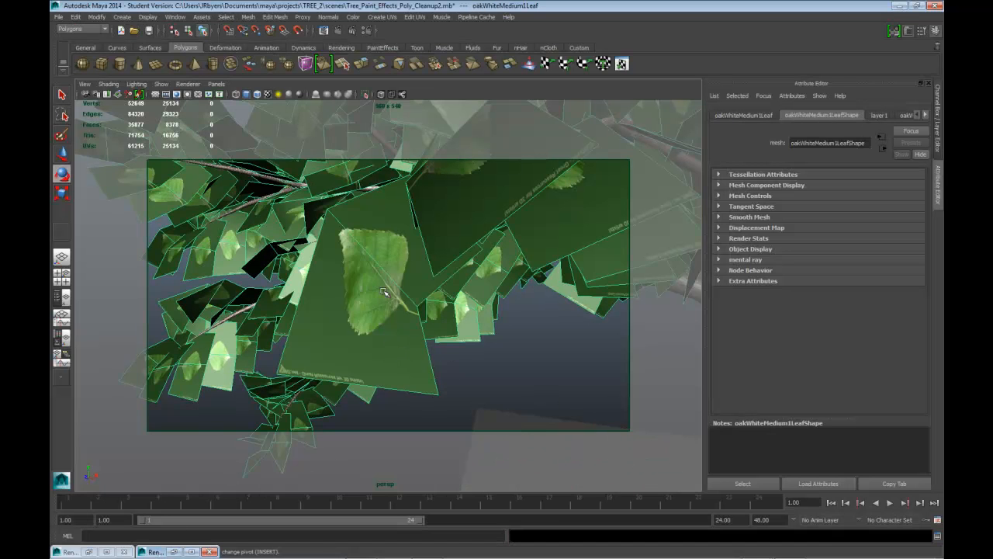
{"action": "left_click", "coordinate": [926, 114]}
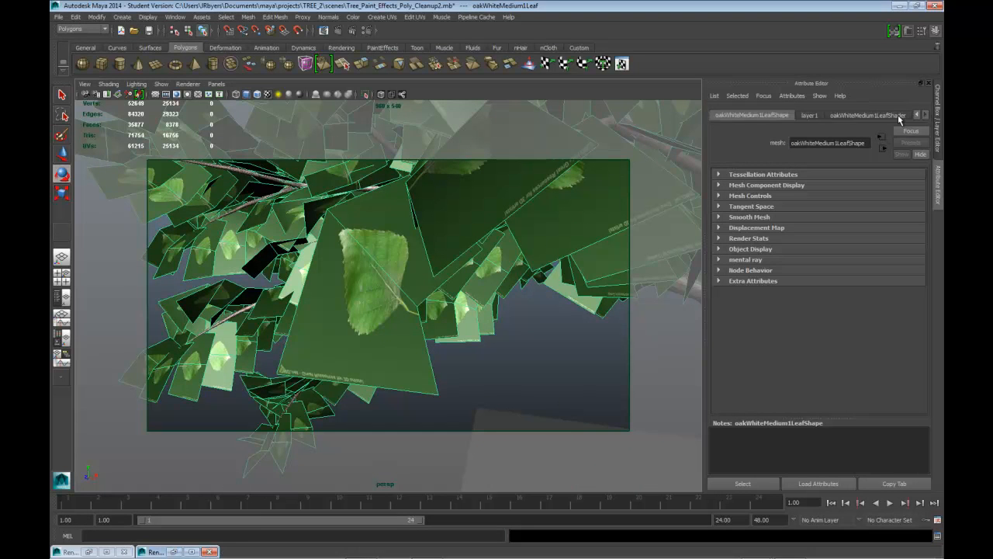
{"action": "left_click", "coordinate": [889, 117]}
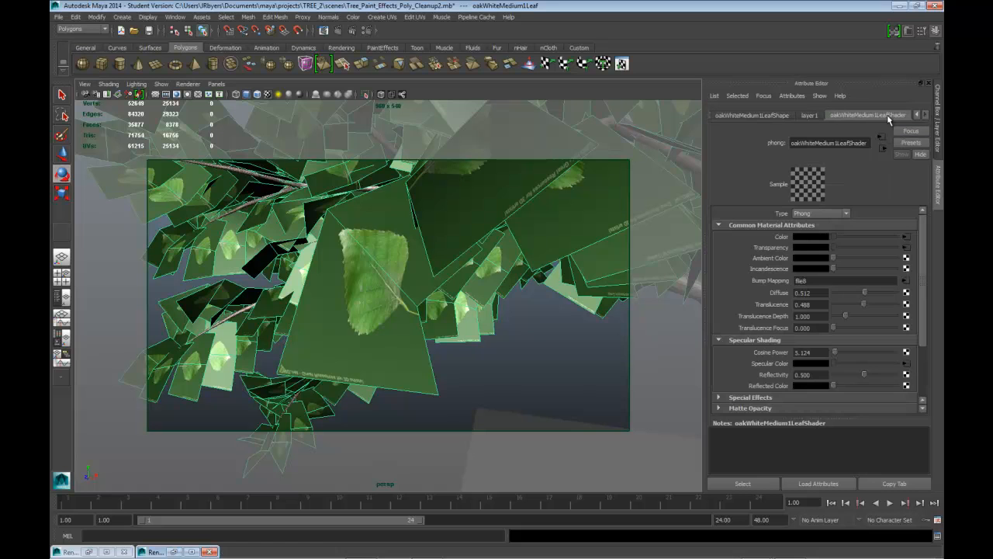
{"action": "left_click", "coordinate": [906, 281]}
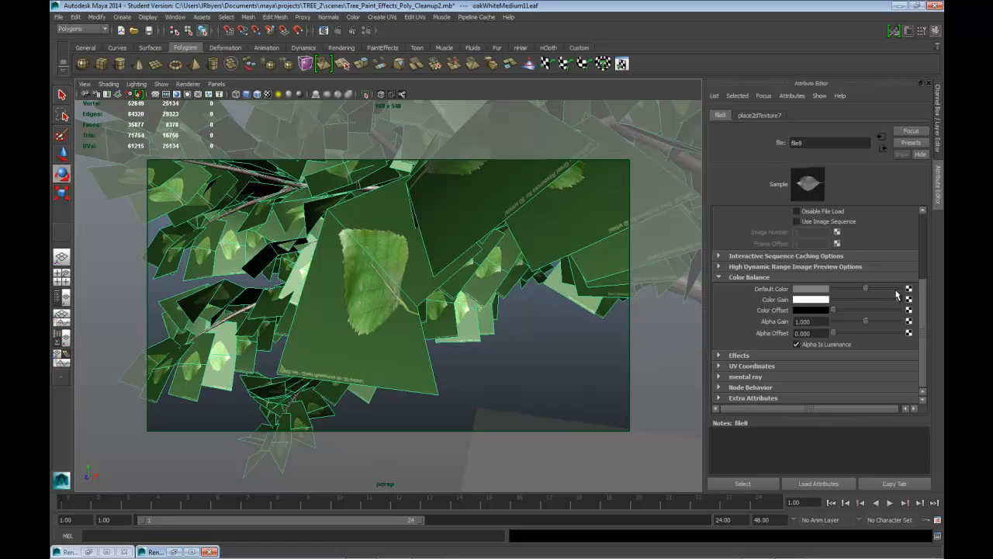
{"action": "left_click", "coordinate": [883, 148]}
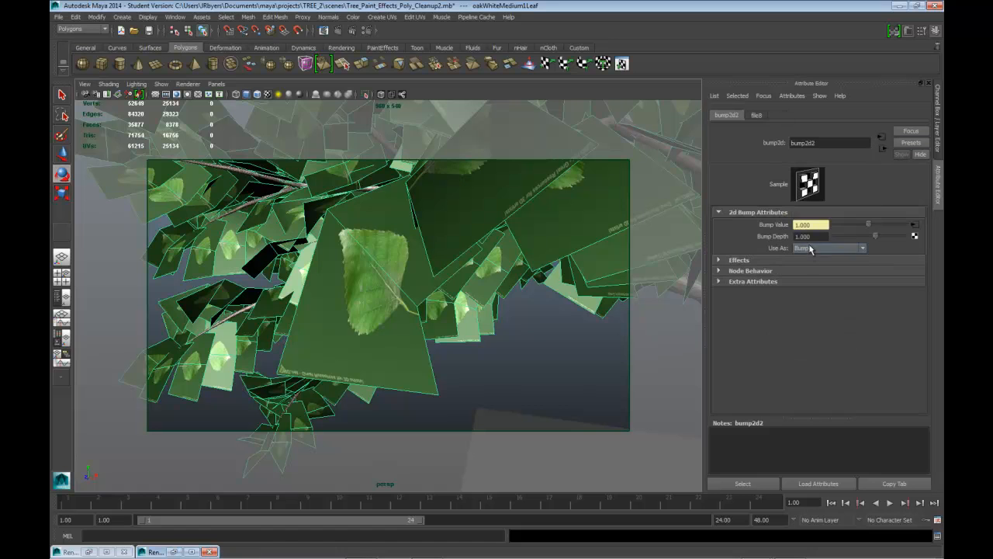
{"action": "left_click", "coordinate": [803, 235]}
{"action": "key", "text": "BackSpace"}
{"action": "key", "text": "Return"}
Set Reflectivity to 0 on both the leaf shader and the bark shader
{"action": "left_click", "coordinate": [884, 149]}
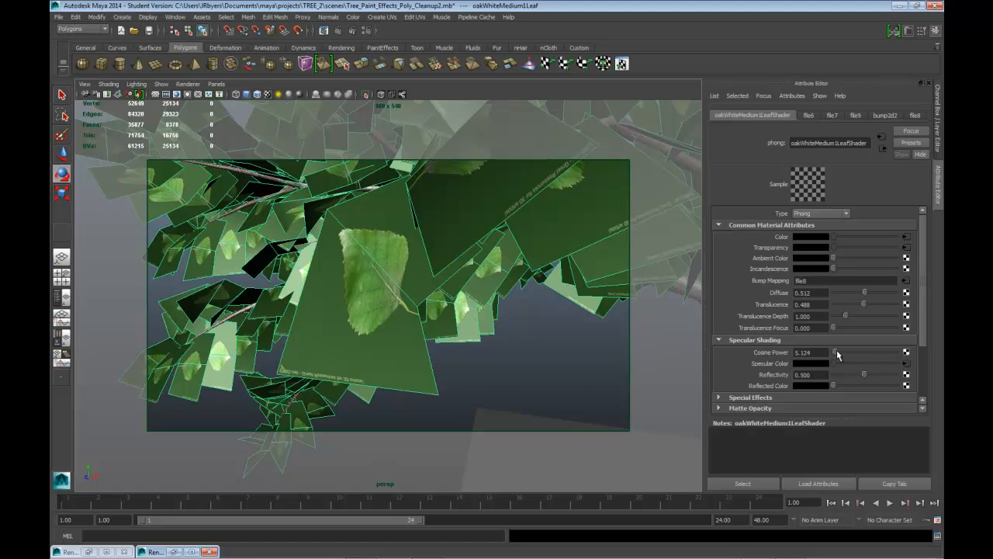
{"action": "left_click_drag", "start_coordinate": [864, 375], "coordinate": [827, 381]}
{"action": "scroll", "coordinate": [477, 341], "scroll_direction": "down", "scroll_amount": 3}
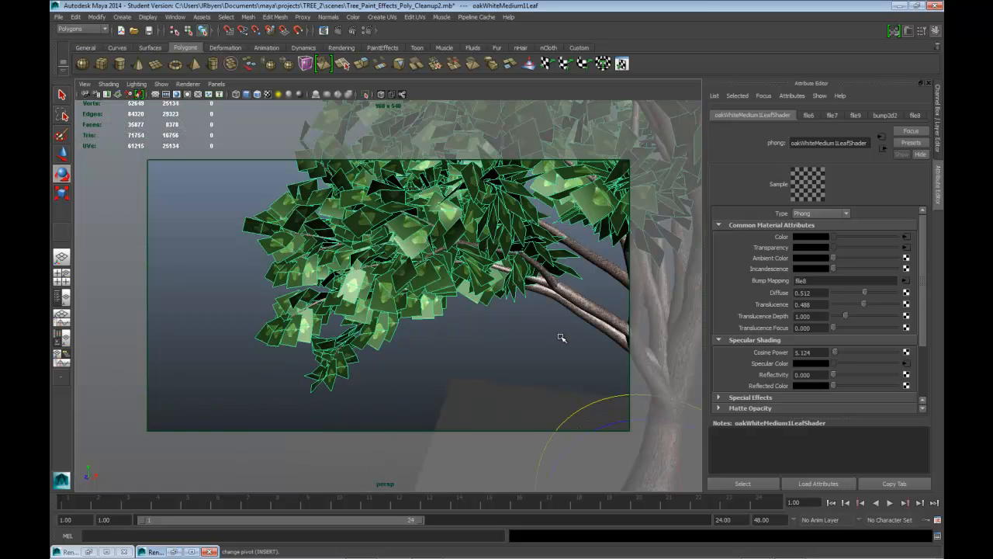
{"action": "left_click", "coordinate": [572, 326]}
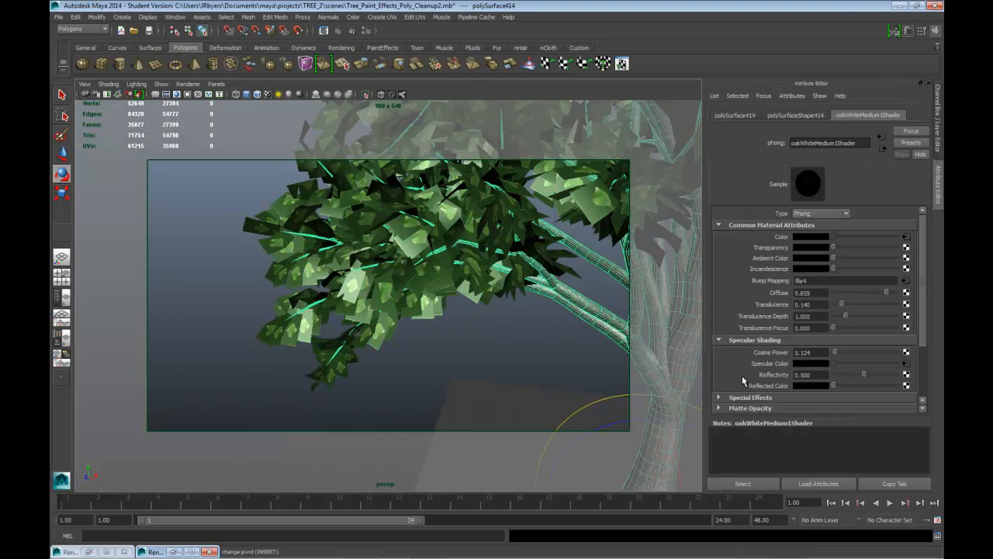
{"action": "left_click_drag", "start_coordinate": [864, 375], "coordinate": [832, 377]}
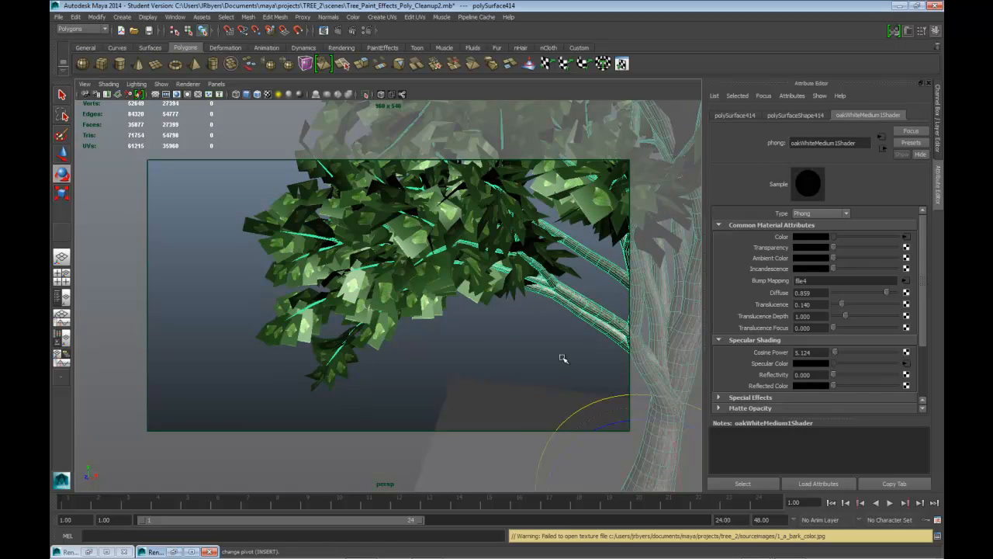
Select the whole tree, leaves and trunk together without the ground plane, and delete its construction history
{"action": "key", "text": "f"}
{"action": "mouse_move", "coordinate": [455, 340]}
{"action": "left_mouse_down", "text": "alt"}
{"action": "mouse_move", "coordinate": [492, 330]}
{"action": "mouse_move", "coordinate": [452, 354]}
{"action": "mouse_move", "coordinate": [438, 338]}
{"action": "left_mouse_up", "text": "alt"}
{"action": "scroll", "coordinate": [471, 311], "scroll_direction": "down", "scroll_amount": 5}
{"action": "scroll", "coordinate": [472, 188], "scroll_direction": "up", "scroll_amount": 1}
{"action": "left_click", "coordinate": [589, 288]}
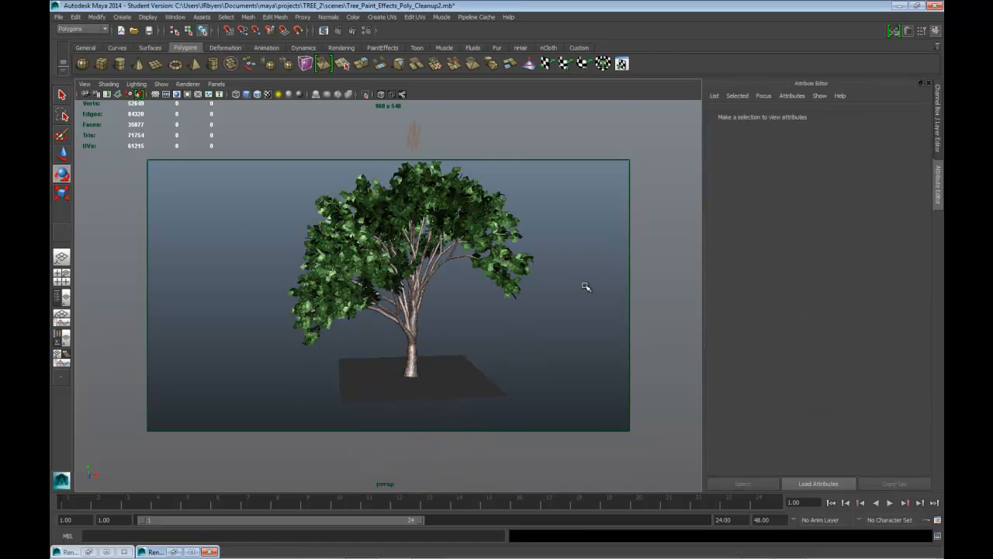
{"action": "left_click_drag", "start_coordinate": [271, 203], "coordinate": [469, 302]}
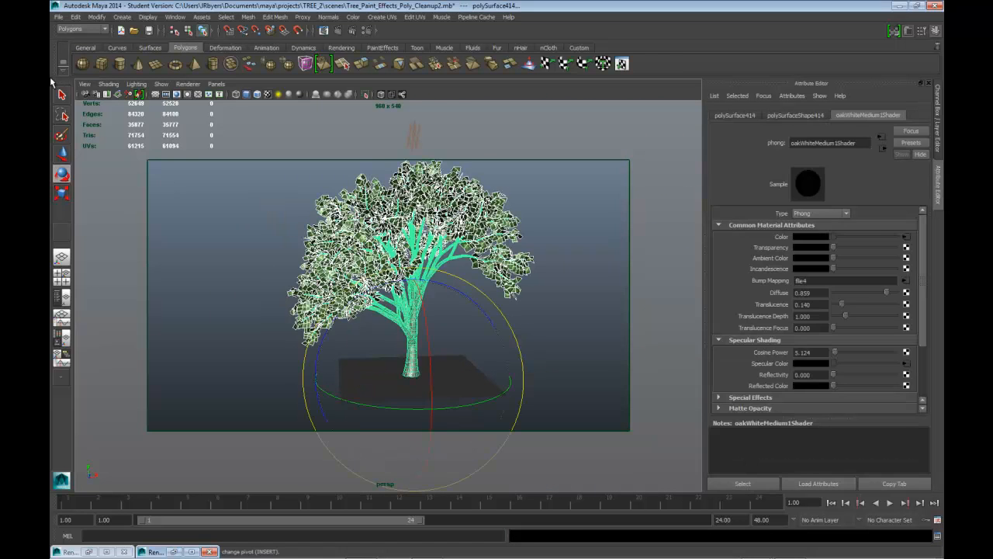
{"action": "left_click", "coordinate": [75, 18]}
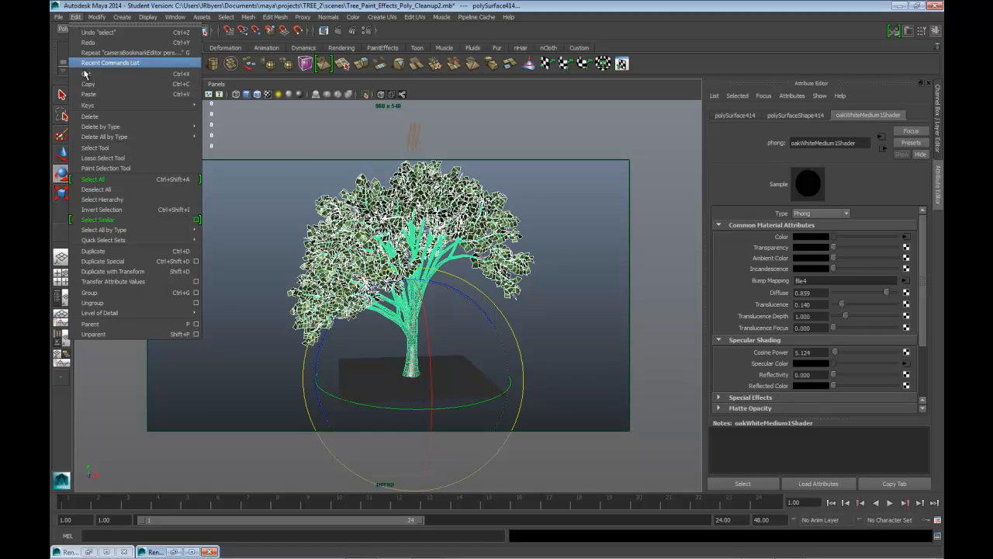
{"action": "mouse_move", "coordinate": [103, 129]}
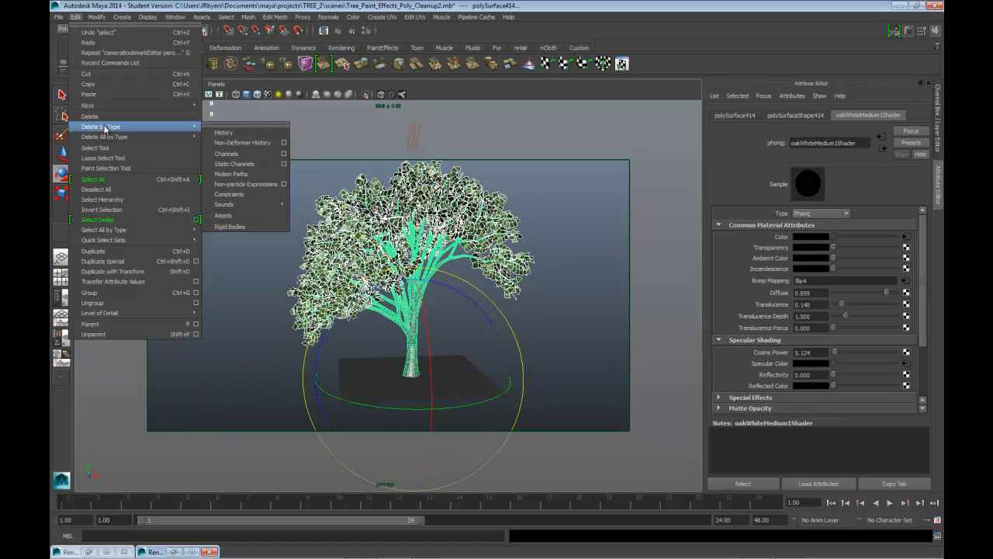
{"action": "left_click", "coordinate": [256, 133]}
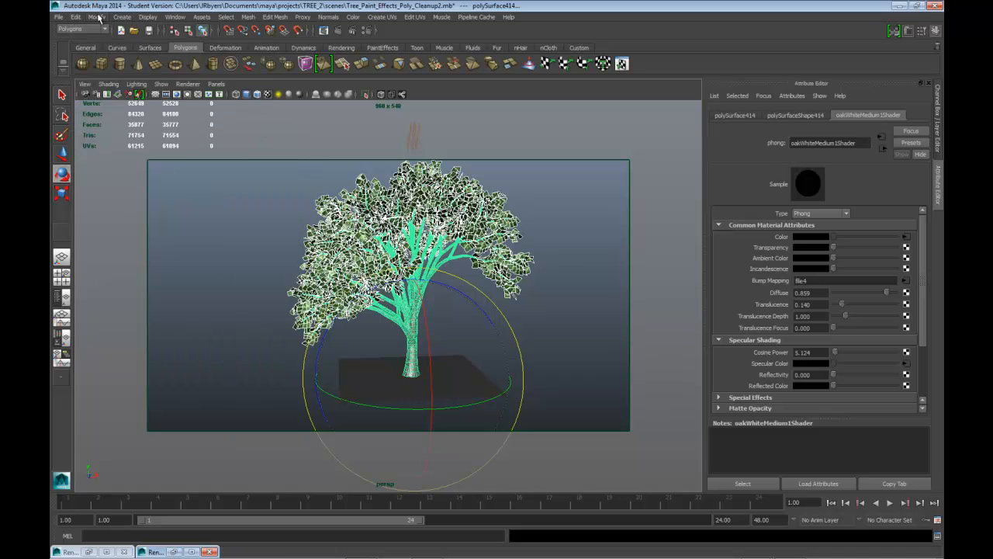
Freeze the transformations of the selected tree meshes and clear the selection
{"action": "left_click", "coordinate": [96, 17]}
{"action": "left_click", "coordinate": [130, 52]}
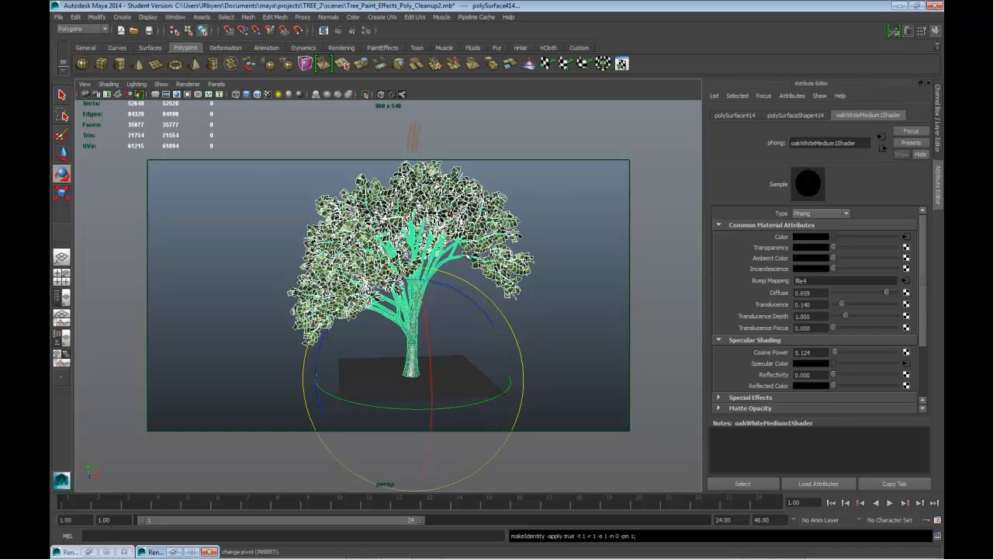
{"action": "left_click", "coordinate": [534, 333]}
{"action": "mouse_move", "coordinate": [526, 336]}
{"action": "left_mouse_down", "text": "alt"}
{"action": "mouse_move", "coordinate": [554, 339]}
{"action": "mouse_move", "coordinate": [534, 323]}
{"action": "left_mouse_up", "text": "alt"}
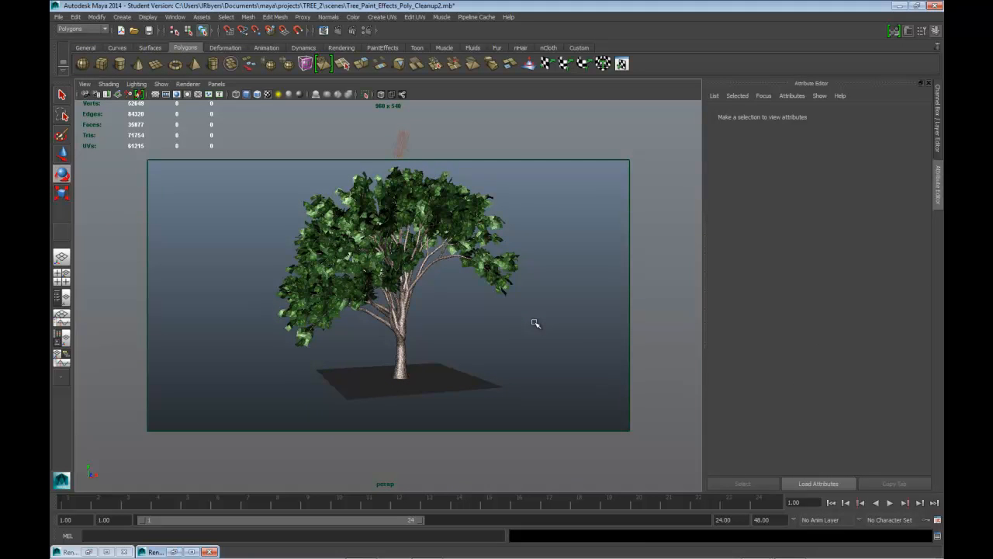
{"action": "left_click_drag", "start_coordinate": [541, 329], "coordinate": [500, 309], "text": "alt"}
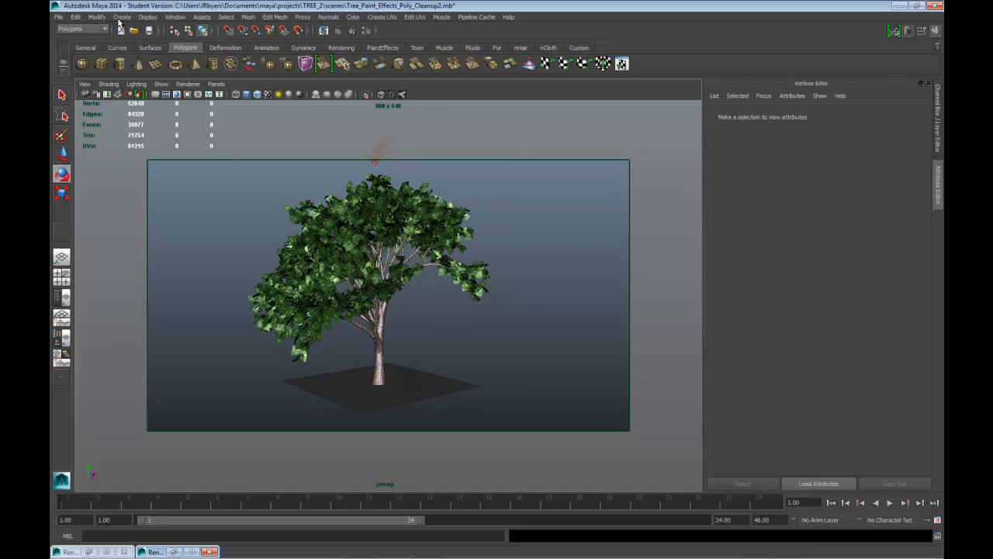